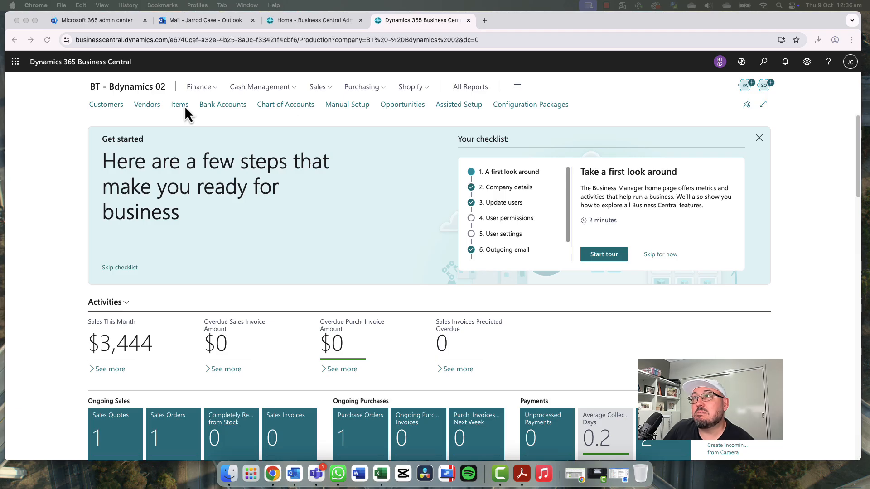
# Switch to Outlook and open the Urgent order email in the inbox
pyautogui.click(213, 22)
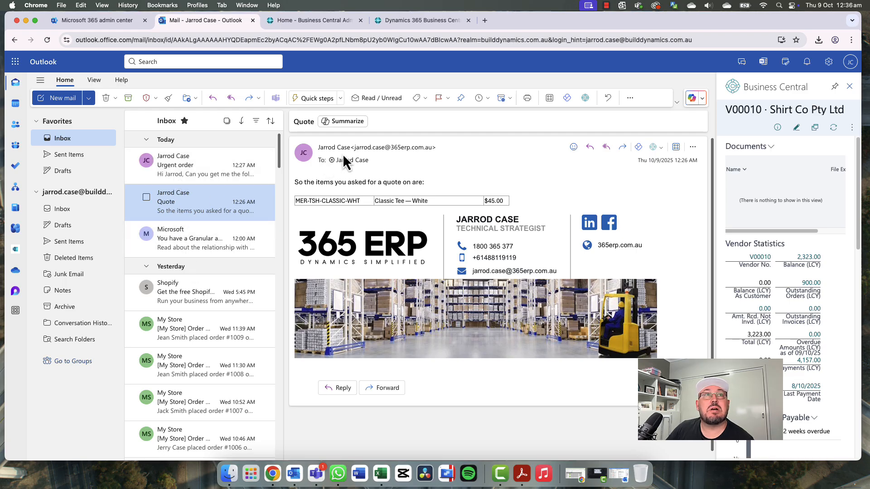
pyautogui.click(222, 243)
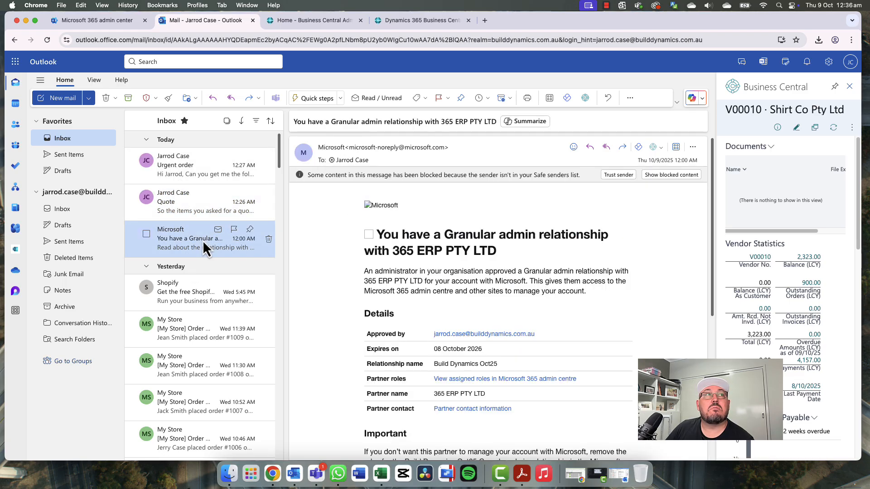
pyautogui.click(186, 169)
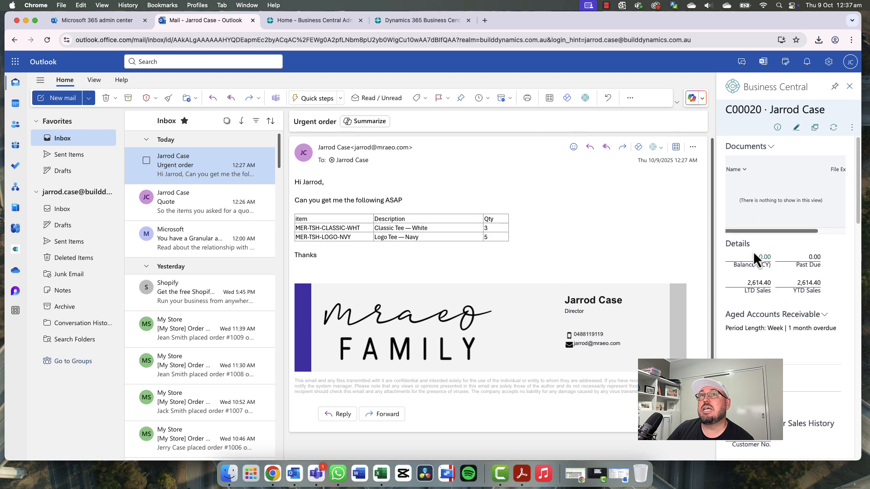
# Review the customer's posted sales invoices and account details in the Business Central add-in, looking into invoice 103004
pyautogui.scroll(-5, 770, 303)
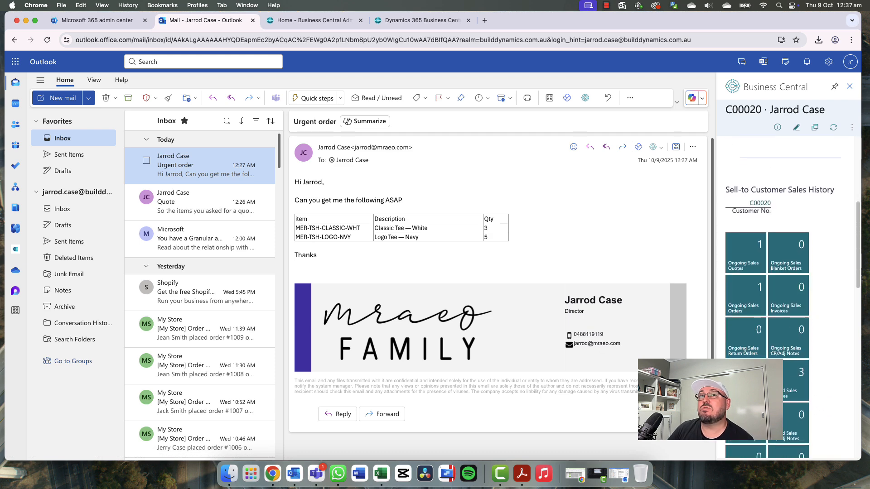
pyautogui.click(789, 383)
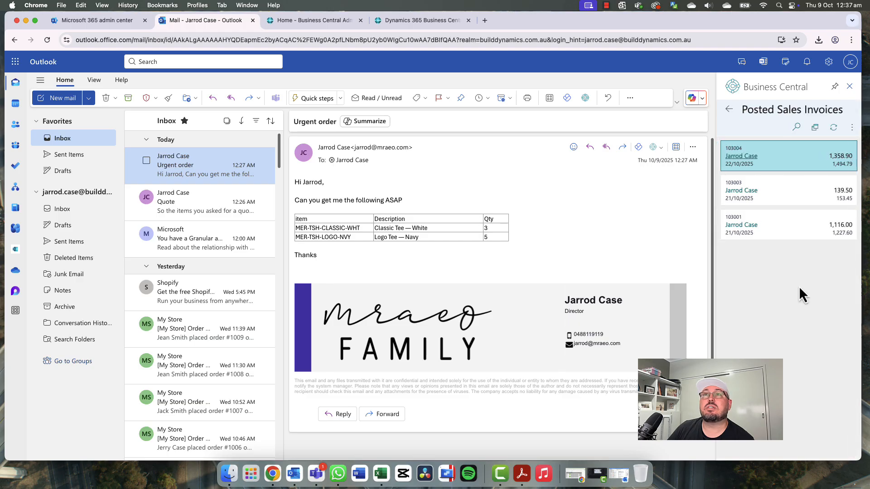
pyautogui.click(751, 160)
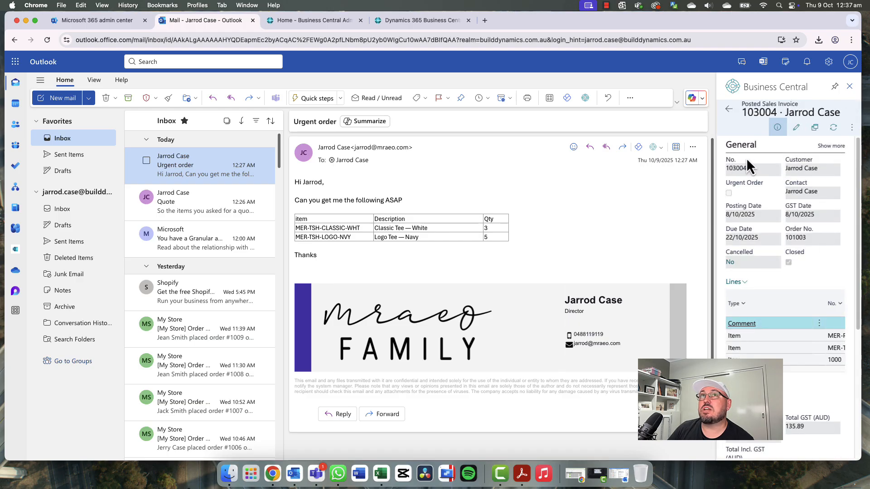
pyautogui.click(730, 111)
pyautogui.click(729, 111)
pyautogui.scroll(4, 807, 245)
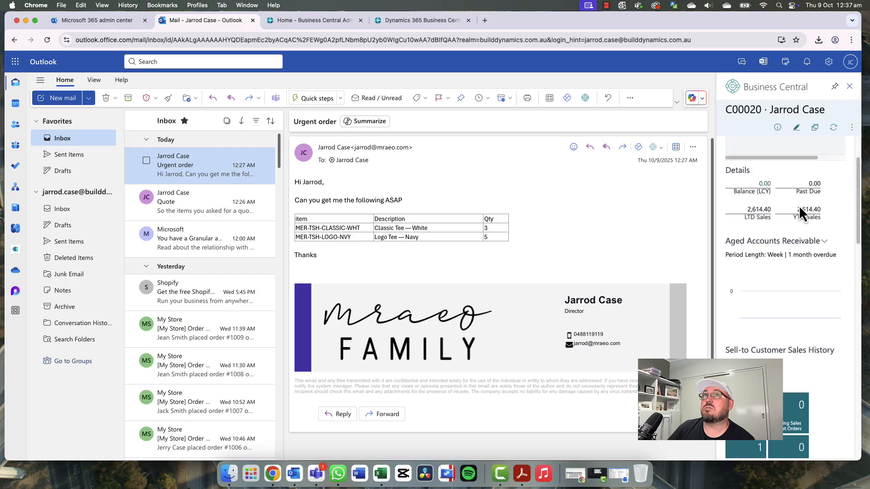
pyautogui.scroll(2, 800, 212)
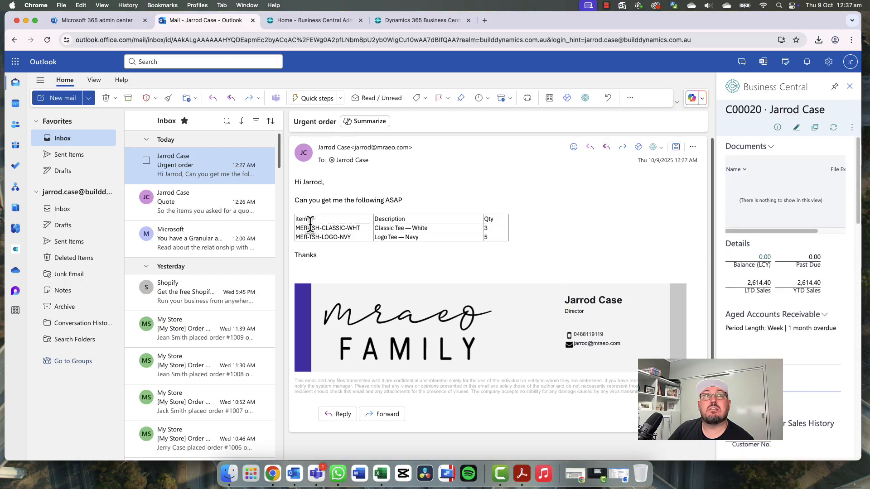
# Create a new sales quote for the customer from the email, adding the matched items MER-TSH-CLASSIC-WHT and MER-TSH-LOGO-NVY as lines
pyautogui.click(852, 128)
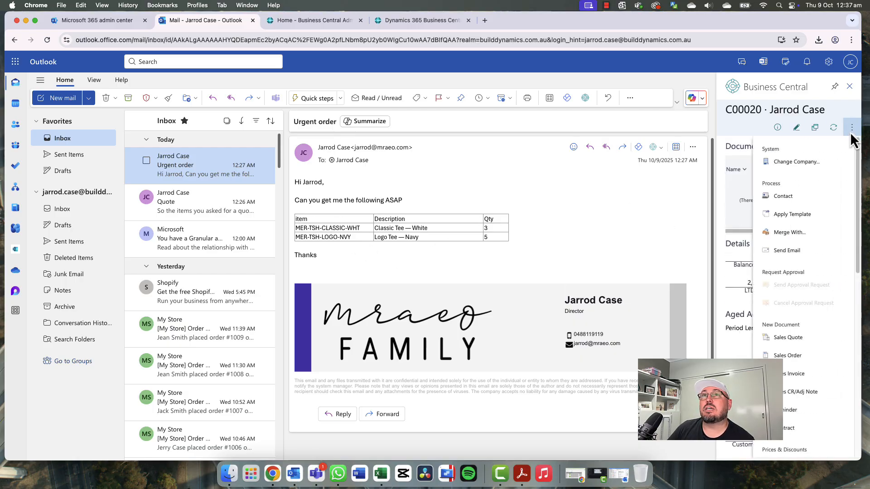
pyautogui.click(799, 344)
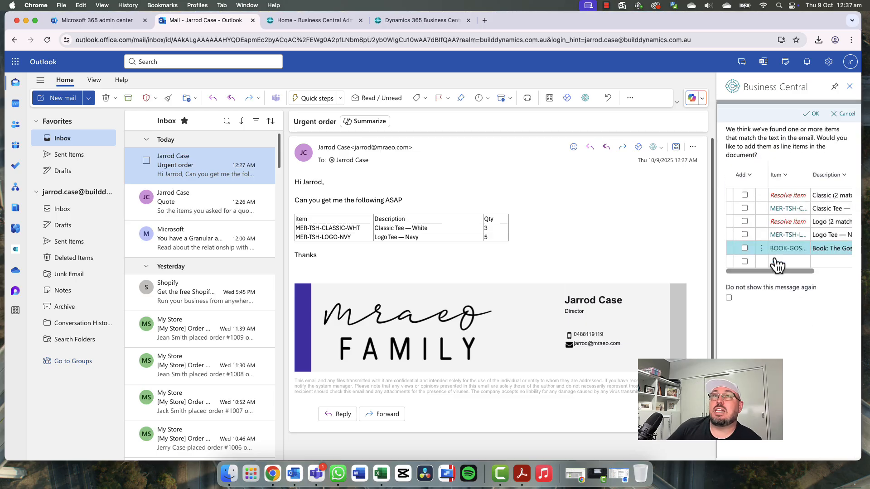
pyautogui.click(746, 235)
pyautogui.click(745, 210)
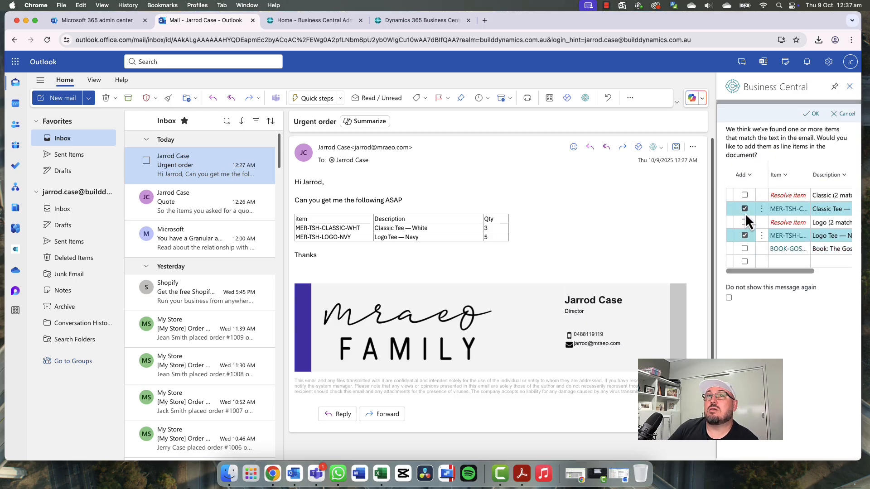
pyautogui.moveTo(762, 271); pyautogui.dragTo(833, 276)
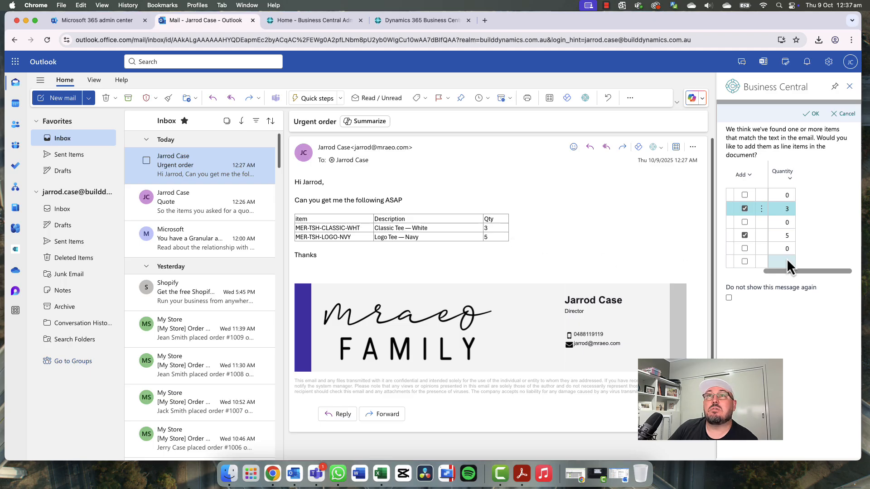
pyautogui.click(812, 114)
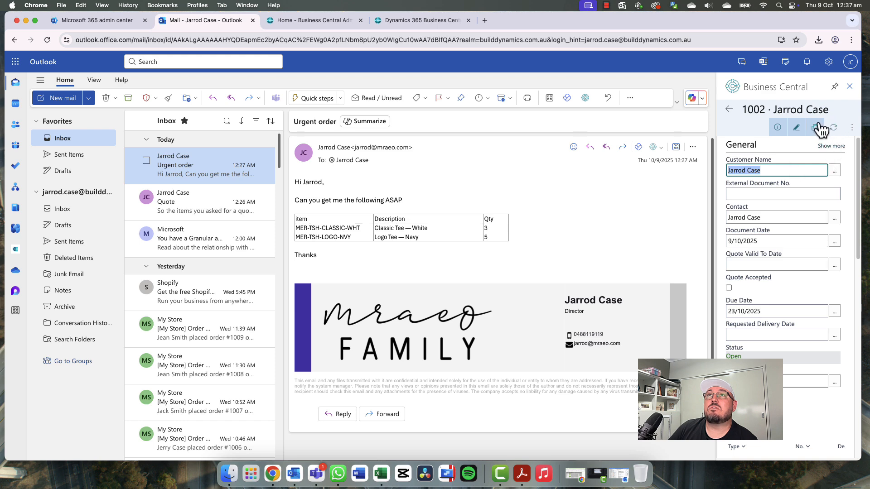
# Pop the sales quote out into its own window, review its header and item lines, and close the window
pyautogui.click(815, 127)
pyautogui.moveTo(596, 78); pyautogui.dragTo(481, 44)
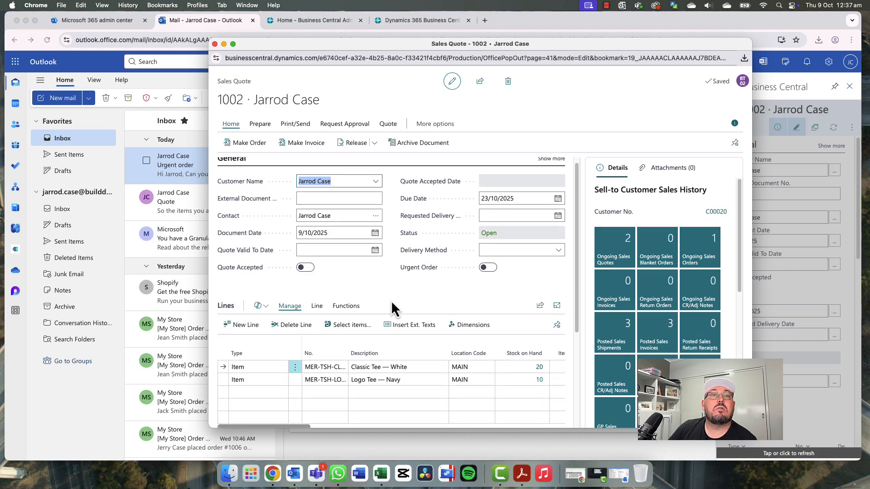
pyautogui.scroll(-3, 388, 308)
pyautogui.moveTo(308, 349)
pyautogui.mouseDown()
pyautogui.moveTo(370, 355)
pyautogui.moveTo(311, 351)
pyautogui.mouseUp()
pyautogui.scroll(1, 398, 192)
pyautogui.scroll(3, 399, 192)
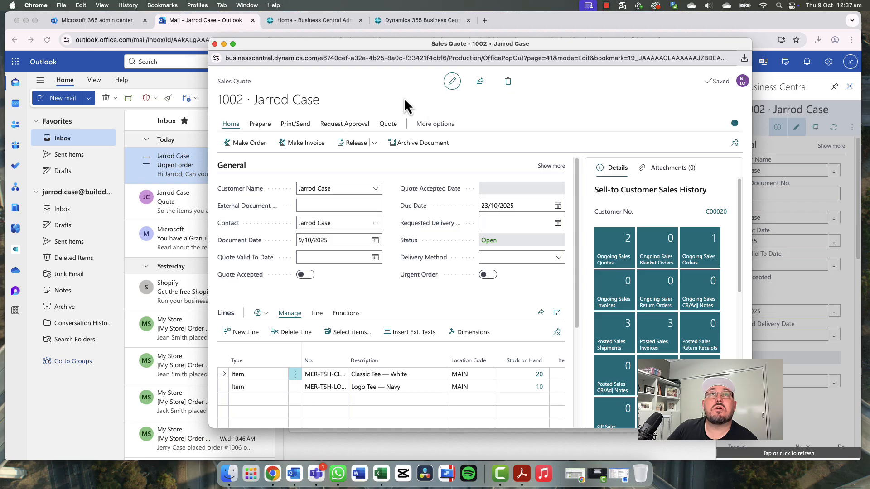
pyautogui.moveTo(425, 44); pyautogui.dragTo(411, 50)
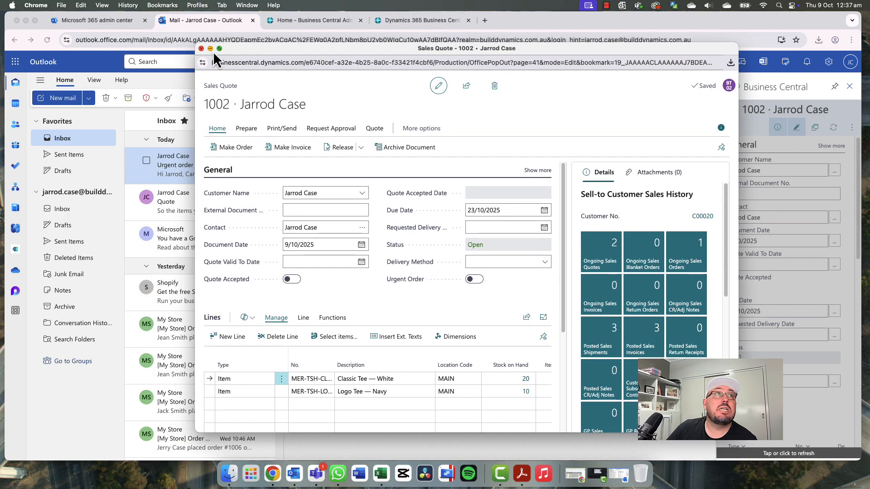
pyautogui.click(201, 49)
# Open the supplier's Quote email and review the vendor's statistics and purchase history in the Business Central add-in
pyautogui.click(191, 211)
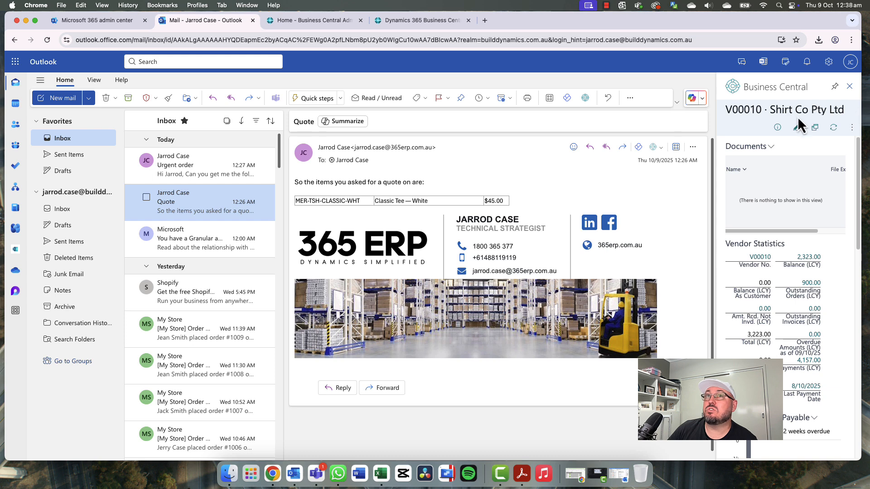
pyautogui.scroll(-1, 802, 277)
pyautogui.scroll(-5, 804, 279)
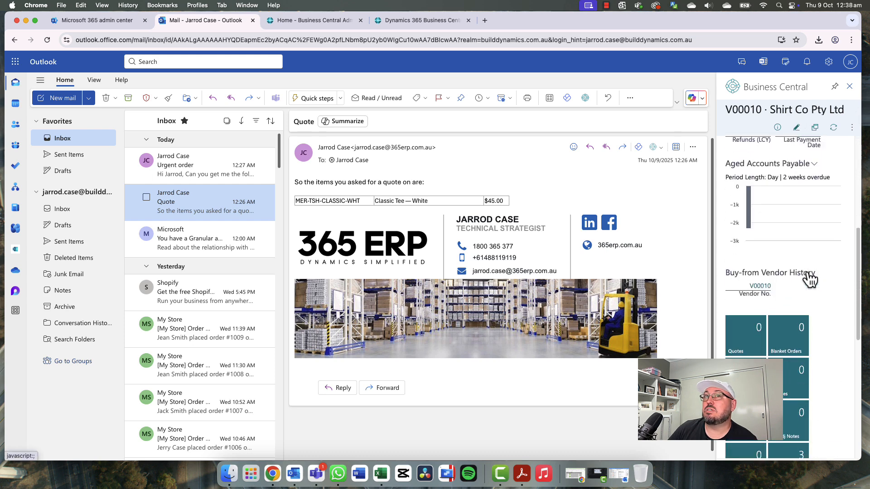
pyautogui.scroll(6, 807, 277)
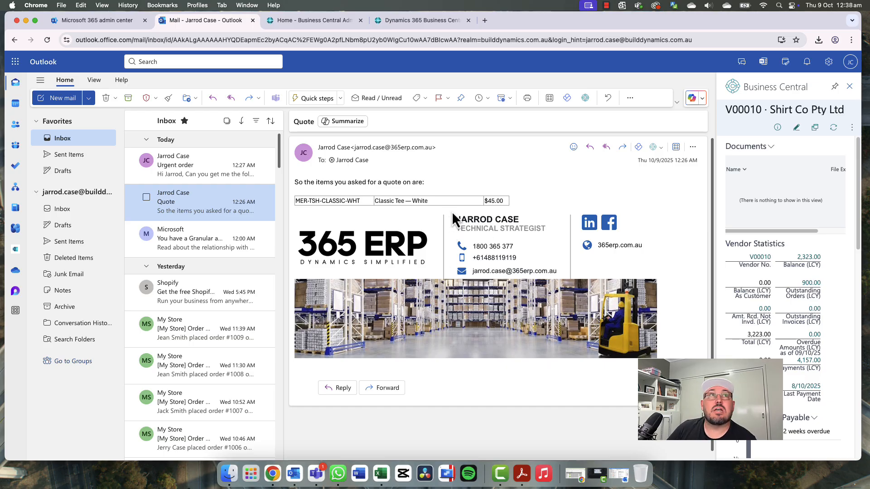
# Switch to Business Central and examine the Sales Order Agent card and the Items list
pyautogui.click(318, 23)
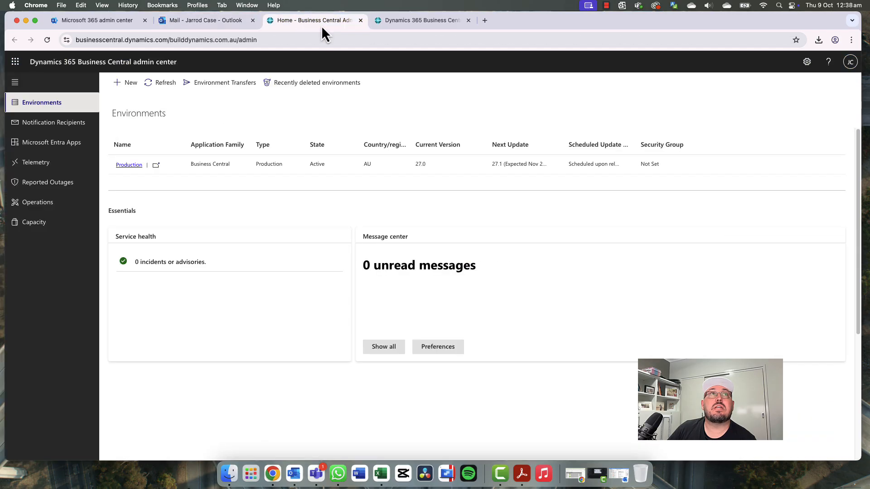
pyautogui.click(395, 24)
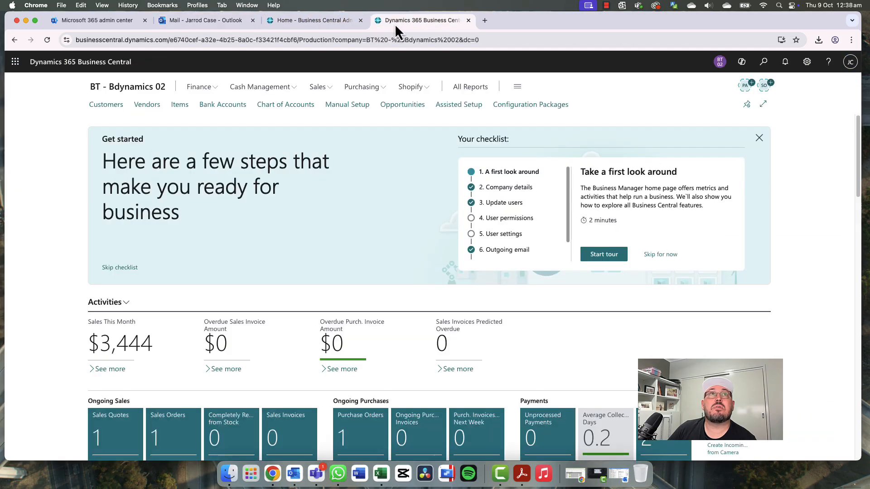
pyautogui.click(747, 87)
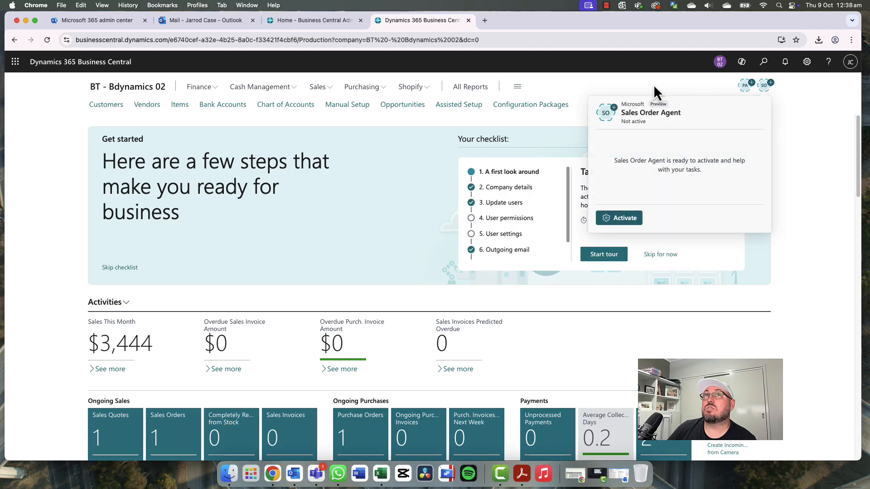
pyautogui.click(179, 106)
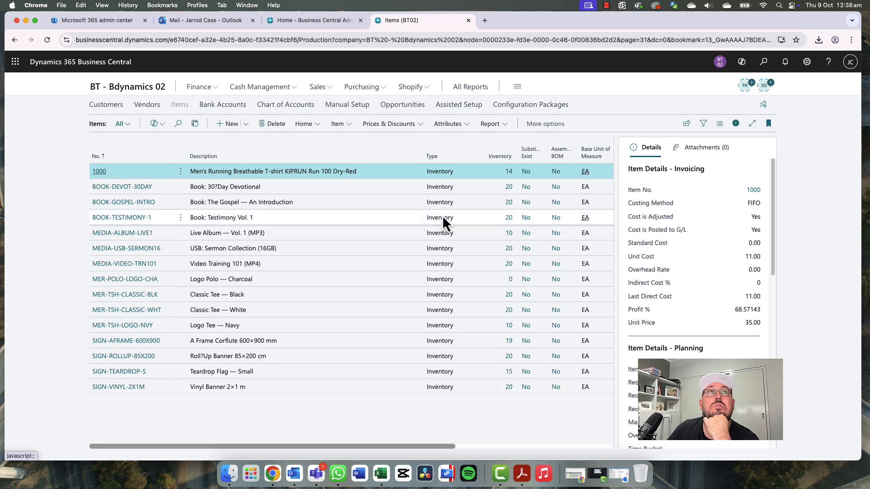
# Search for "loca", review the Locations list, and close it
pyautogui.click(363, 89)
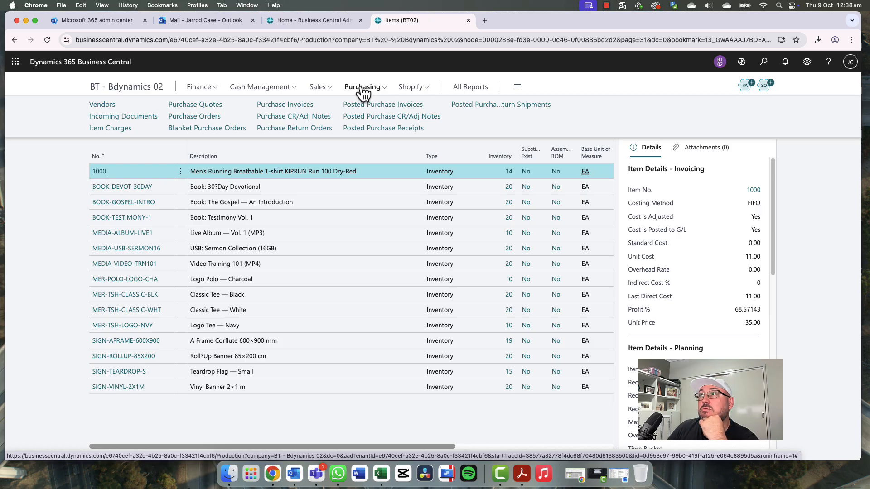
pyautogui.click(768, 67)
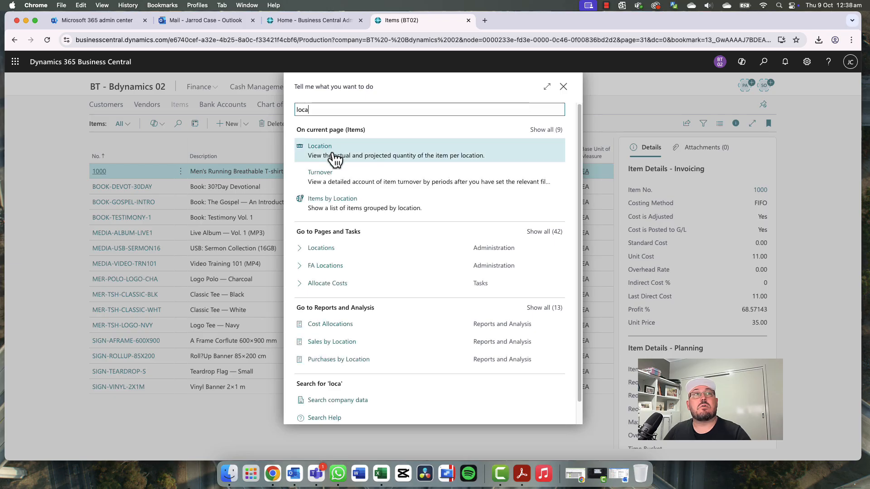
pyautogui.click(331, 249)
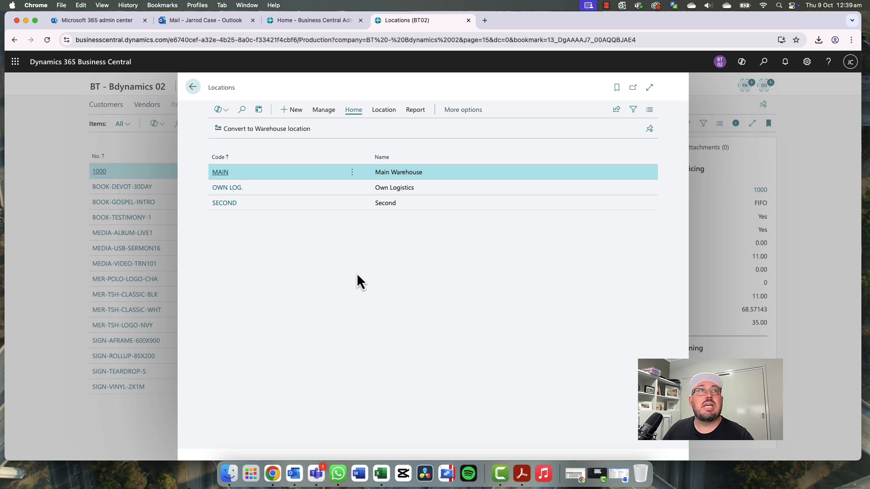
pyautogui.press('Escape')
pyautogui.press('Escape')
# Open the item card of item 1000 from the Items list and display its stockkeeping units
pyautogui.click(181, 106)
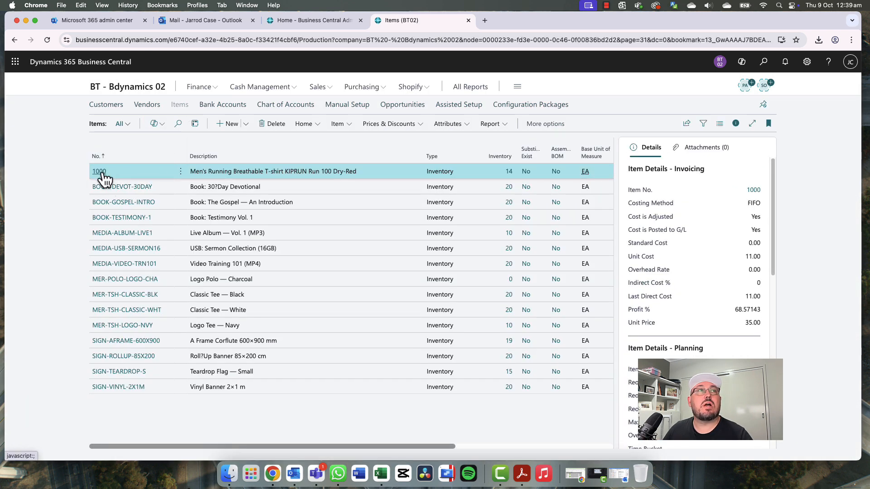
pyautogui.click(100, 172)
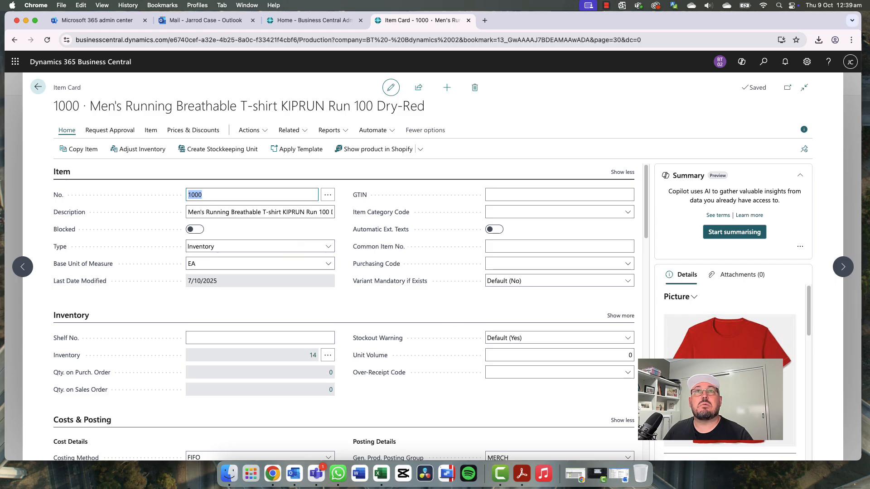
pyautogui.click(293, 131)
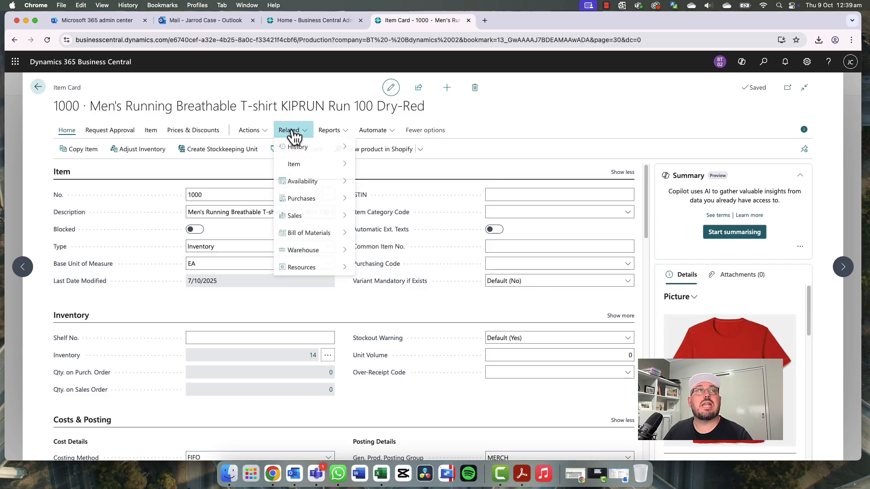
pyautogui.moveTo(330, 255)
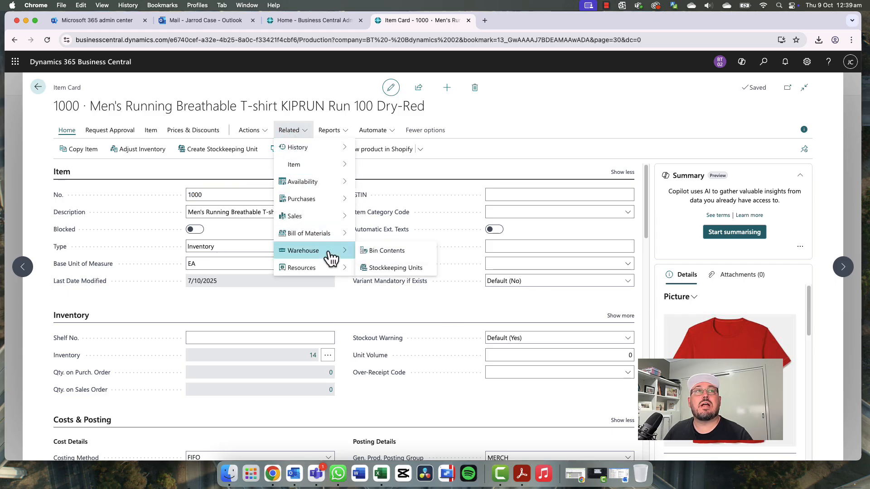
pyautogui.click(398, 269)
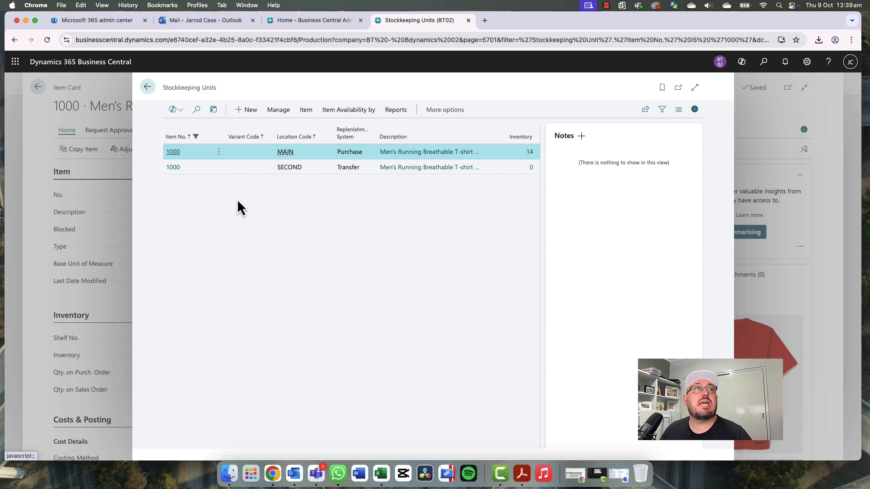
# Open the MAIN stockkeeping unit card of item 1000, hiding the FactBox pane on both the list and the card
pyautogui.click(694, 110)
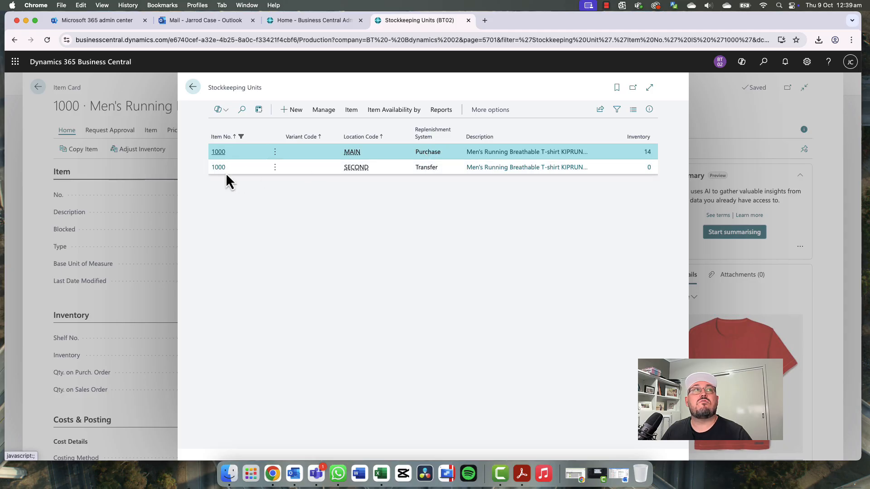
pyautogui.click(403, 171)
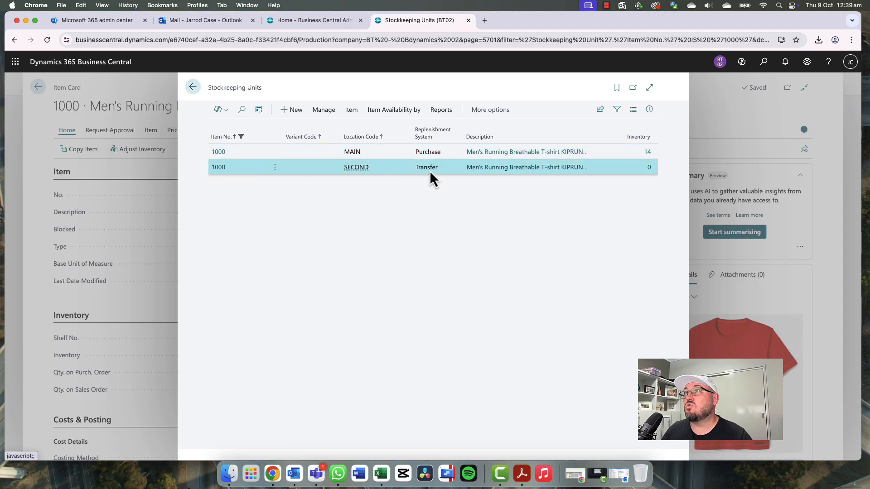
pyautogui.click(219, 154)
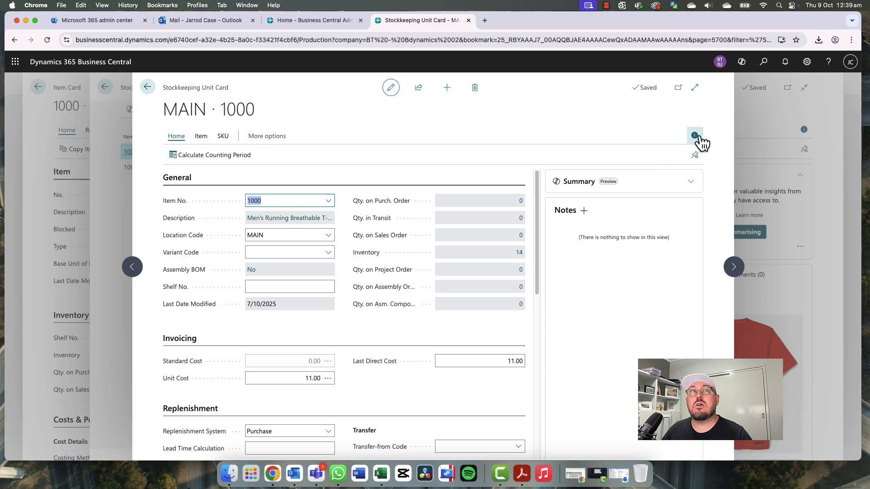
pyautogui.click(695, 155)
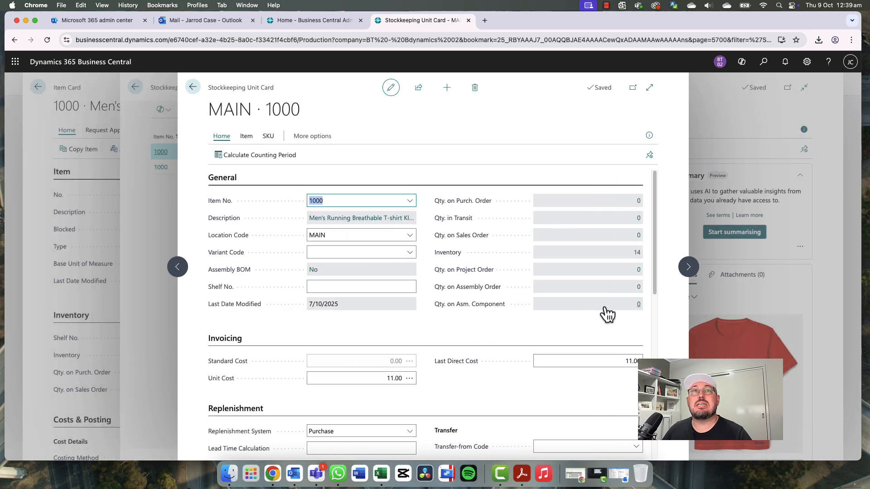
# Expand the stockkeeping unit card to full width and examine its invoicing and replenishment details, including the available replenishment systems
pyautogui.click(649, 87)
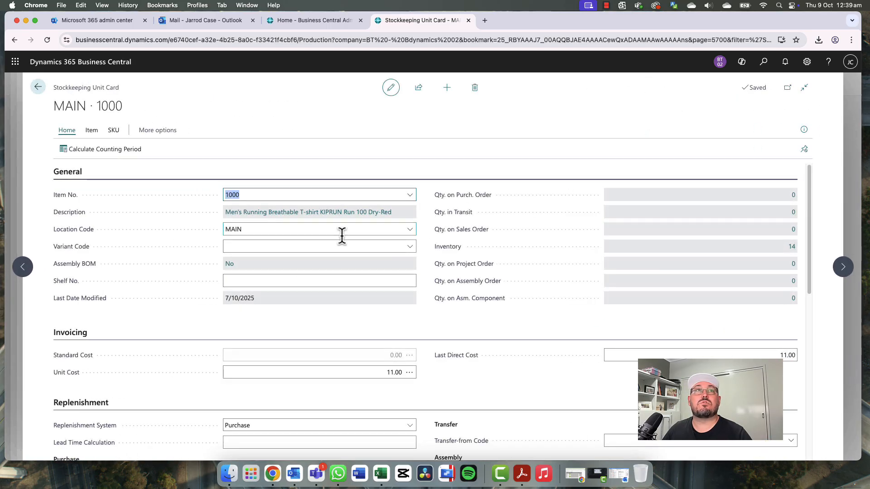
pyautogui.scroll(-2, 334, 262)
pyautogui.scroll(-2, 333, 264)
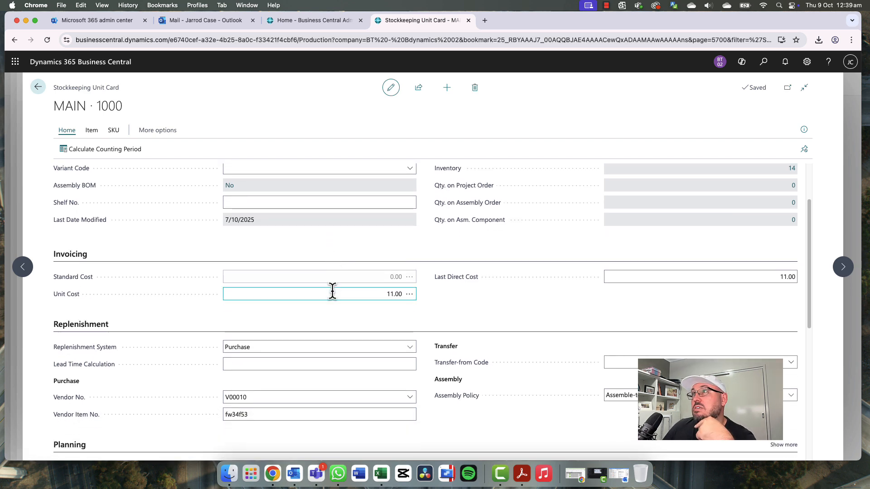
pyautogui.scroll(-3, 333, 292)
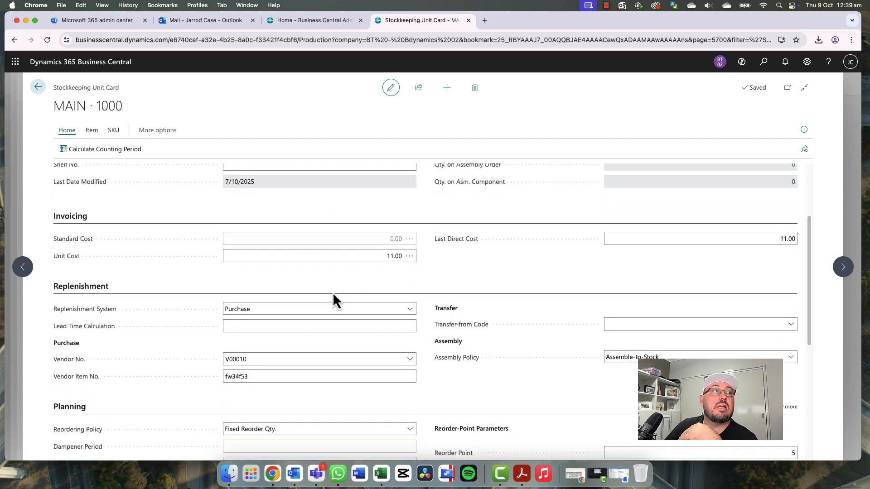
pyautogui.scroll(-4, 330, 292)
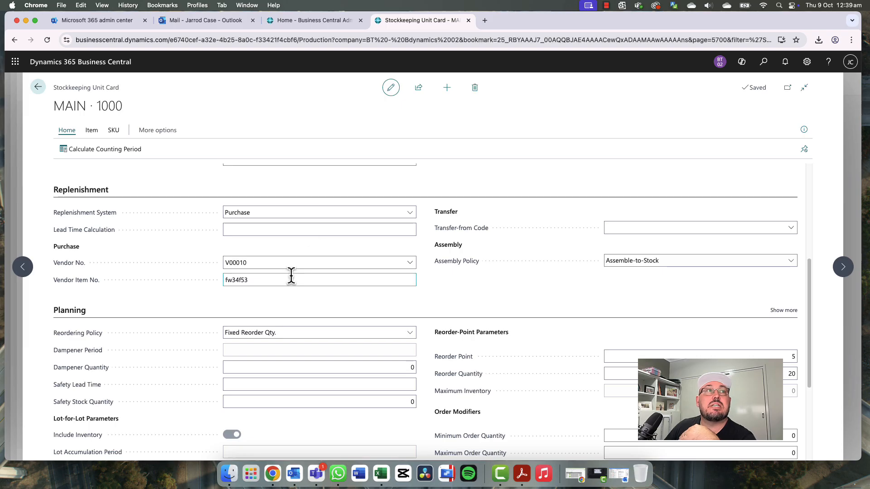
pyautogui.click(311, 228)
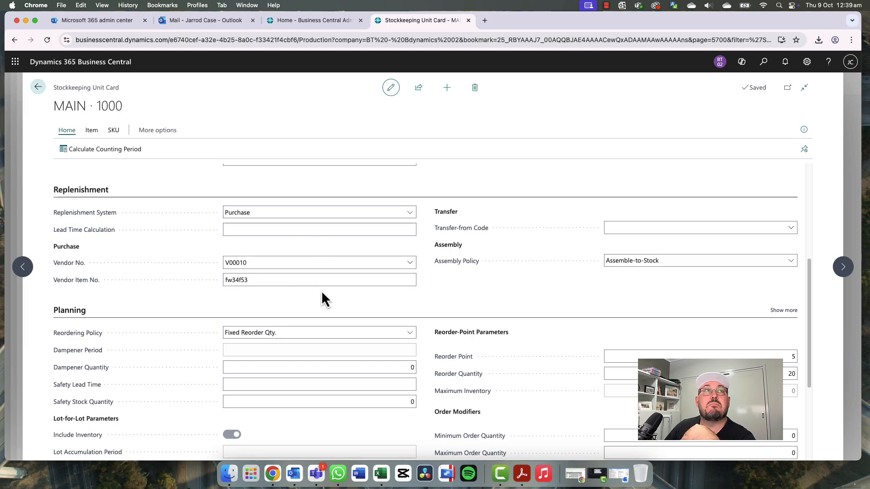
pyautogui.click(301, 211)
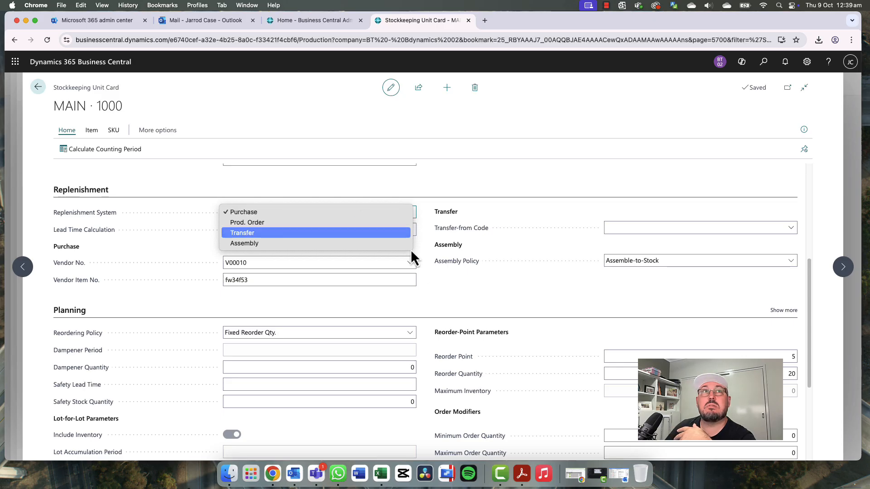
pyautogui.click(493, 296)
# Examine the Planning section's reordering policy, reorder point and reorder quantity, and close all open pages back to the home page
pyautogui.scroll(-5, 436, 271)
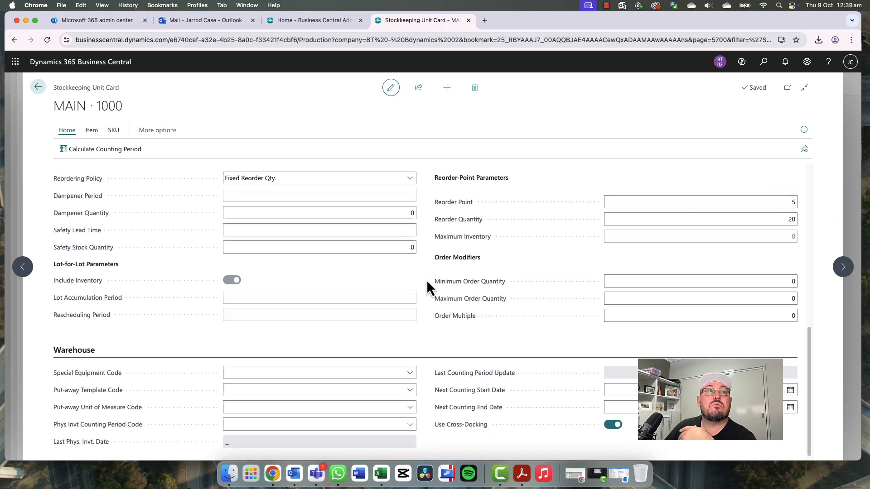
pyautogui.scroll(1, 419, 253)
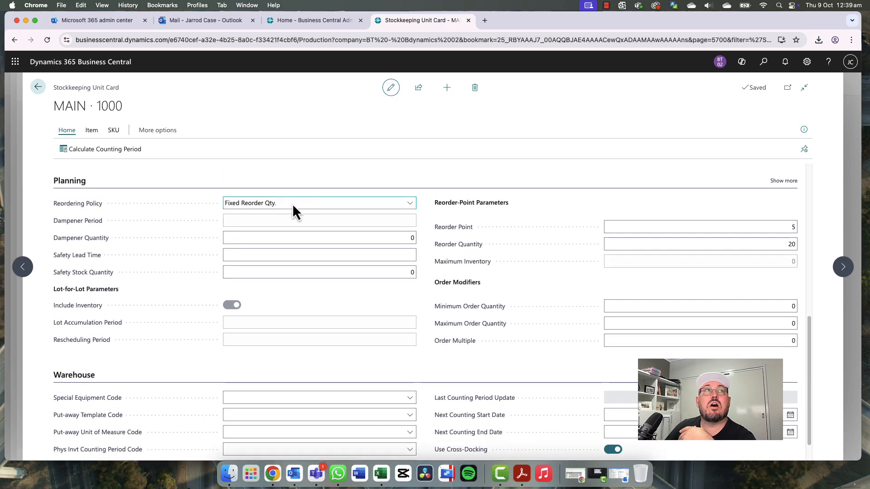
pyautogui.click(735, 224)
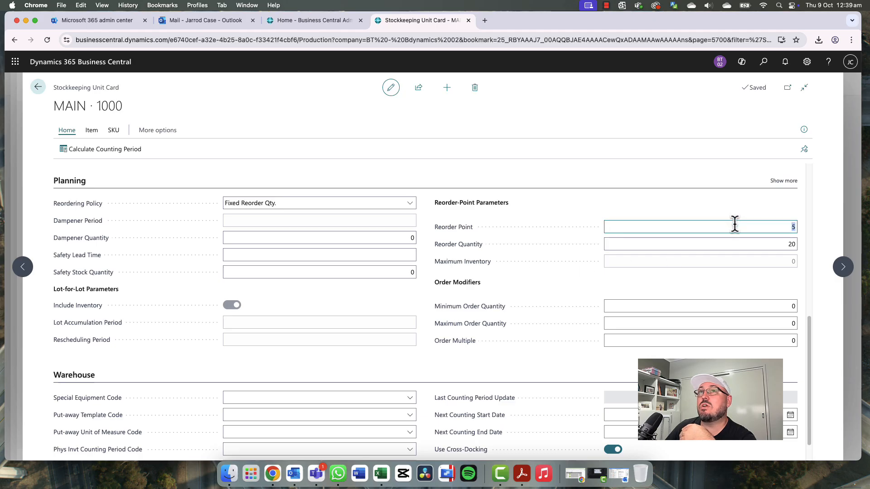
pyautogui.click(748, 247)
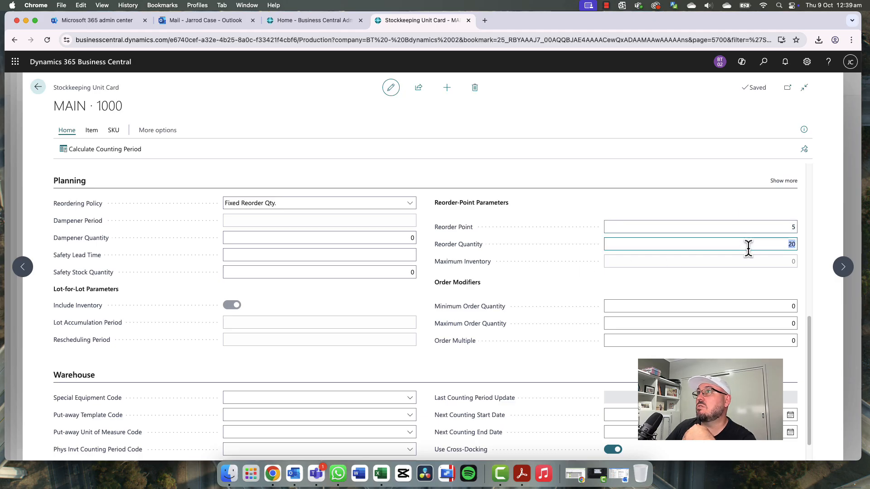
pyautogui.click(748, 282)
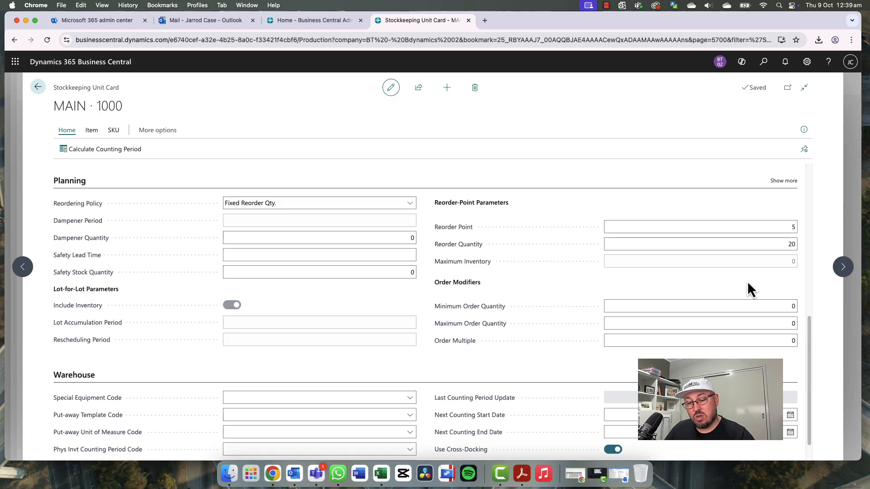
pyautogui.press('Escape')
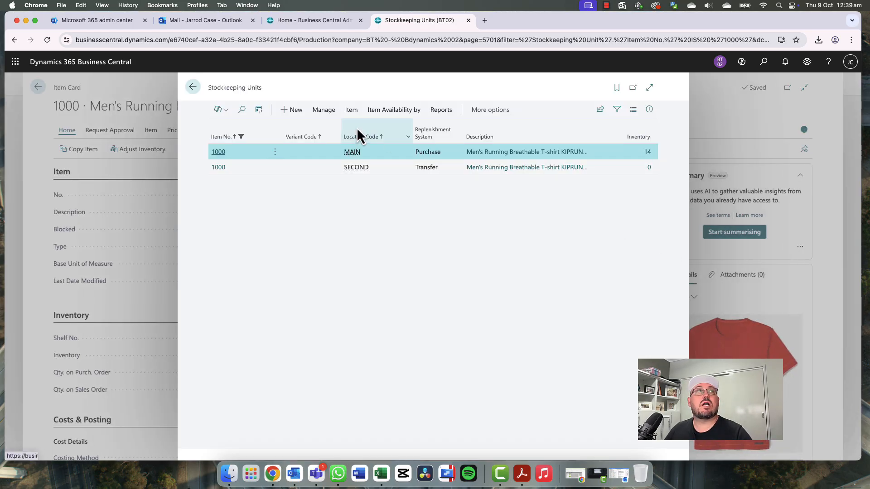
pyautogui.press('Escape')
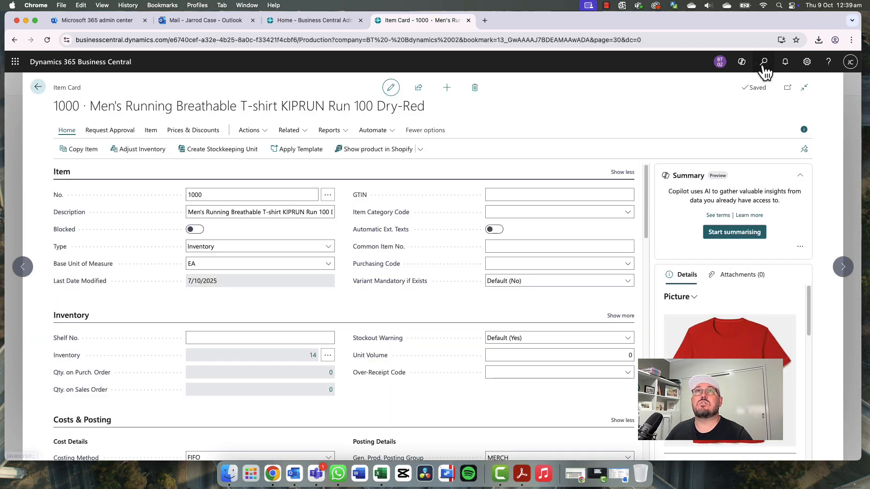
pyautogui.press('Escape')
pyautogui.press('Escape')
# Search for "stockkee", review the Stockkeeping Units list across all items, and close it
pyautogui.click(764, 63)
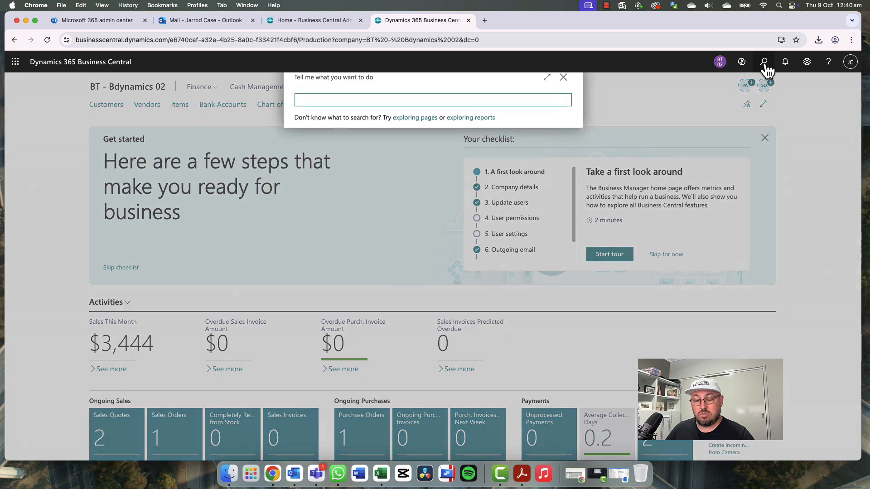
pyautogui.write('stockkee')
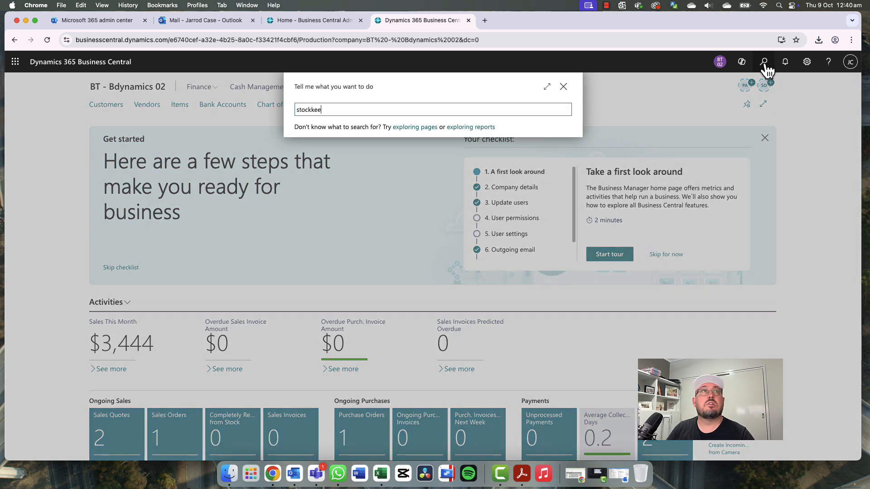
pyautogui.click(347, 147)
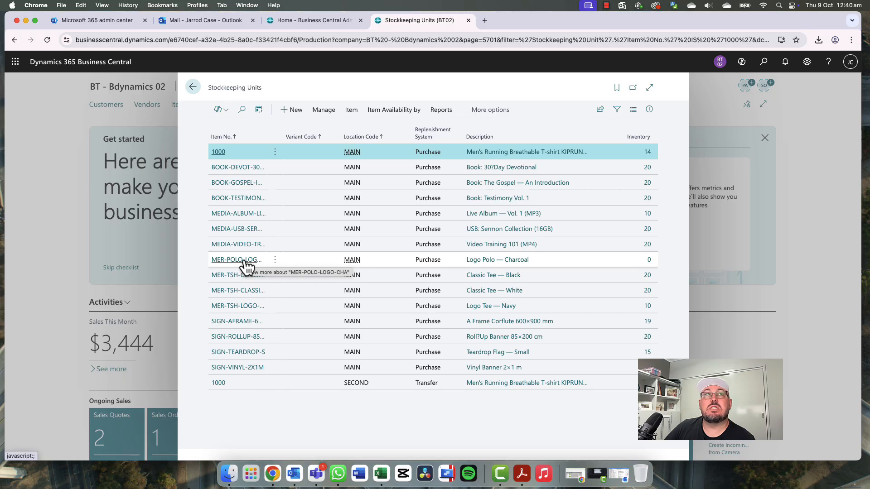
pyautogui.click(193, 87)
pyautogui.click(759, 138)
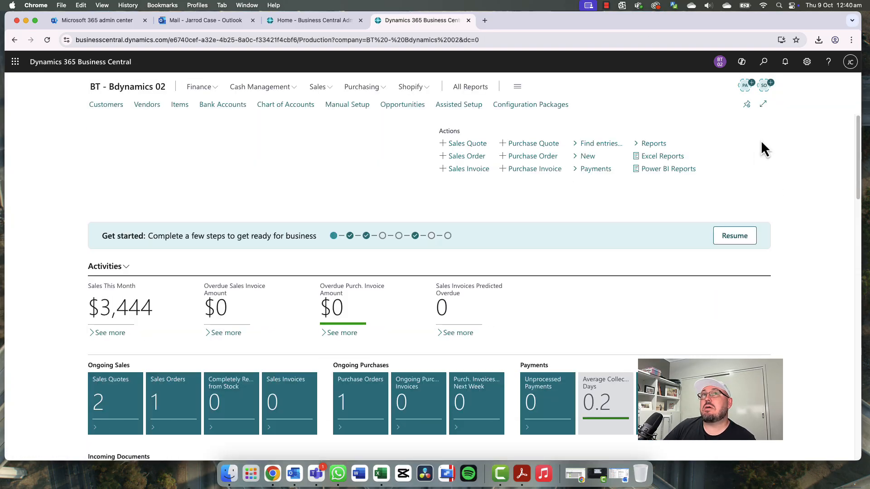
# Search for "planning work" and open the Planning Worksheets page
pyautogui.click(764, 63)
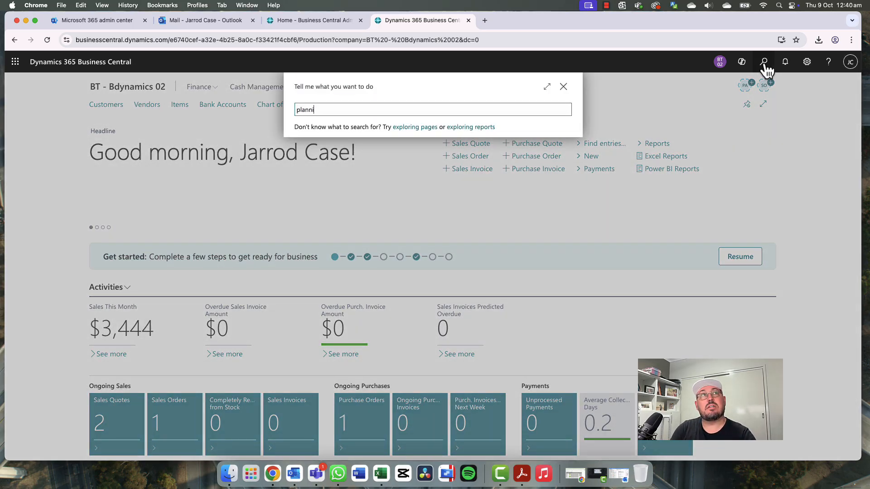
pyautogui.write('planning work')
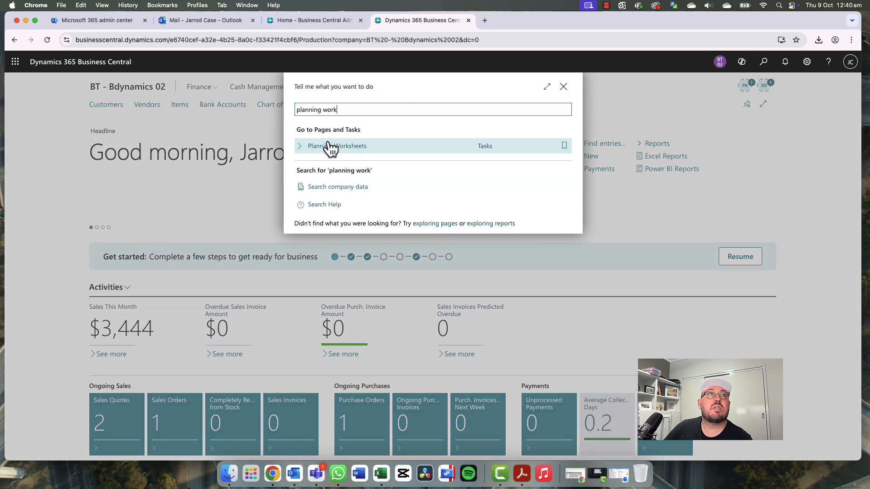
pyautogui.click(346, 152)
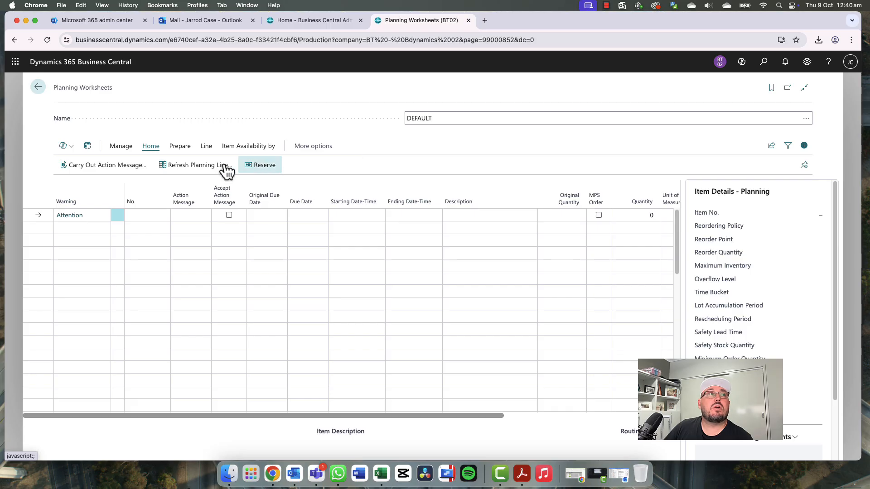
# Calculate a regenerative plan with MPS and MRP from 1/06/2025 to 30/12/2025, filtered to location MAIN
pyautogui.click(179, 146)
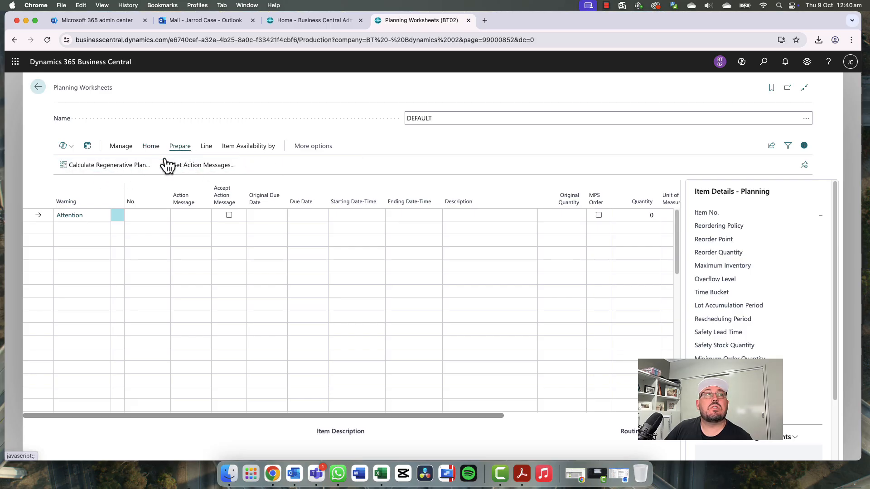
pyautogui.click(109, 169)
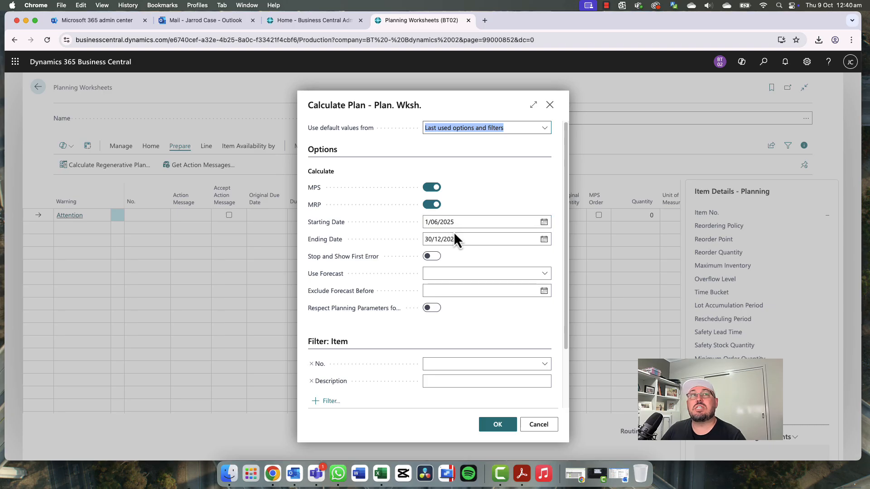
pyautogui.scroll(-2, 461, 349)
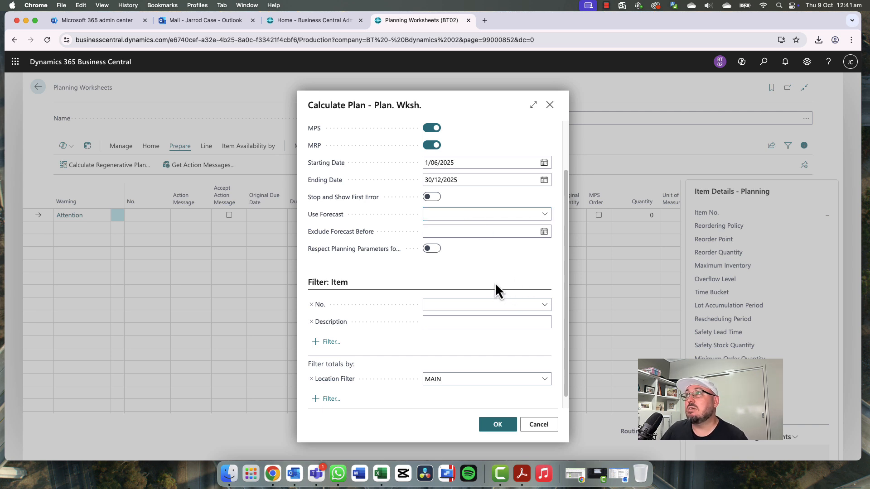
pyautogui.scroll(-1, 495, 282)
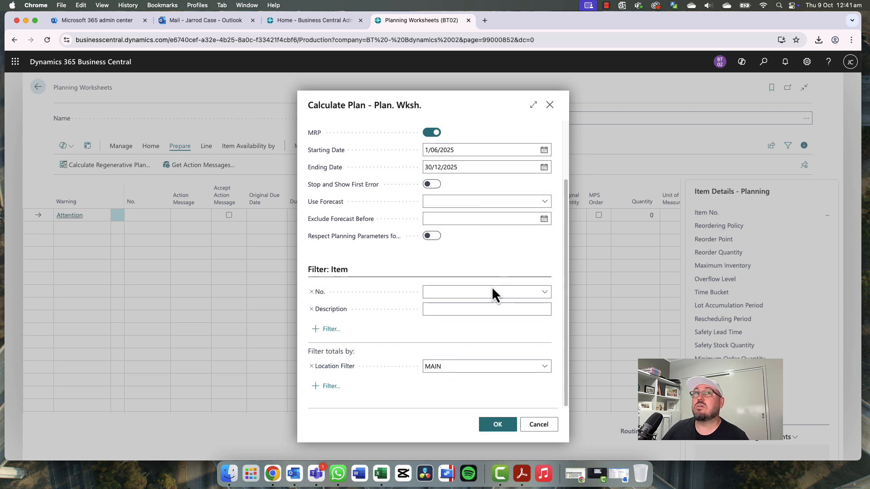
pyautogui.click(497, 427)
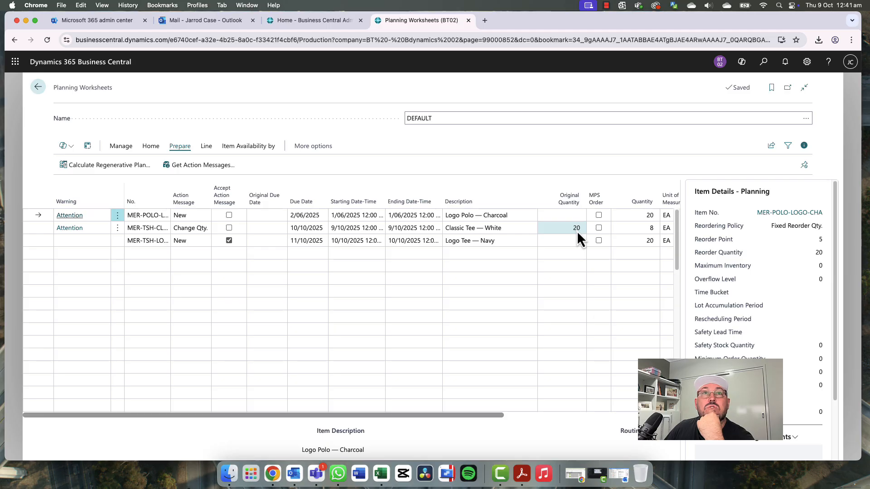
# Review the untracked planning elements behind the Attention warnings on the Classic Tee — White and Logo Polo — Charcoal lines
pyautogui.click(78, 229)
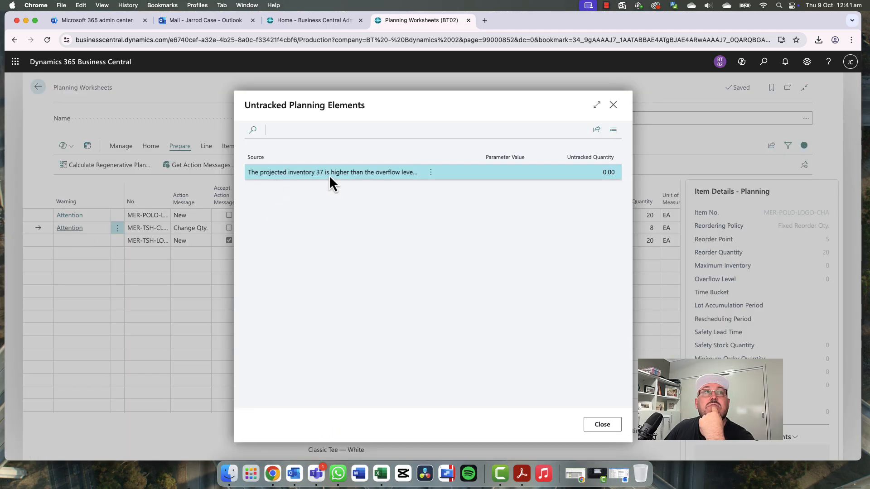
pyautogui.click(589, 425)
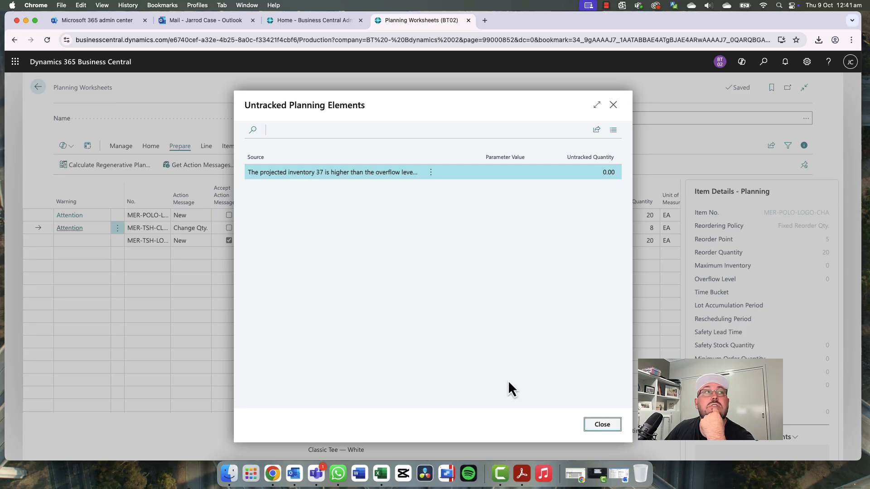
pyautogui.click(73, 216)
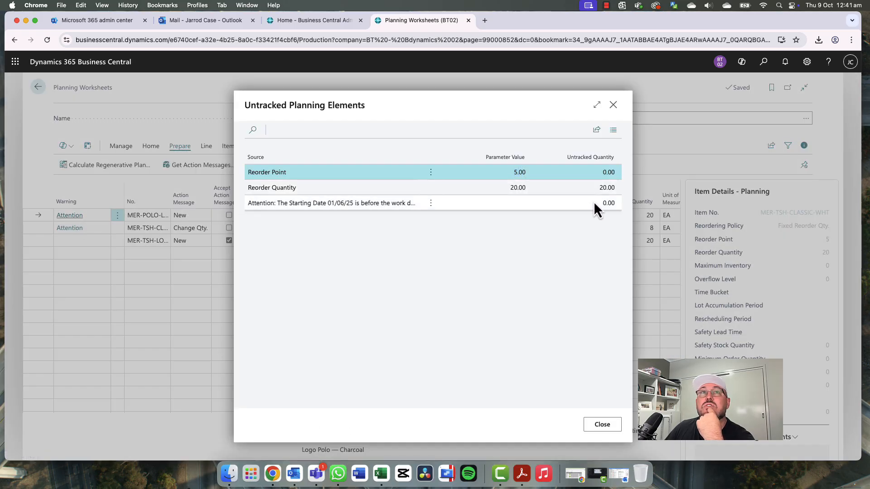
pyautogui.click(616, 205)
pyautogui.click(521, 173)
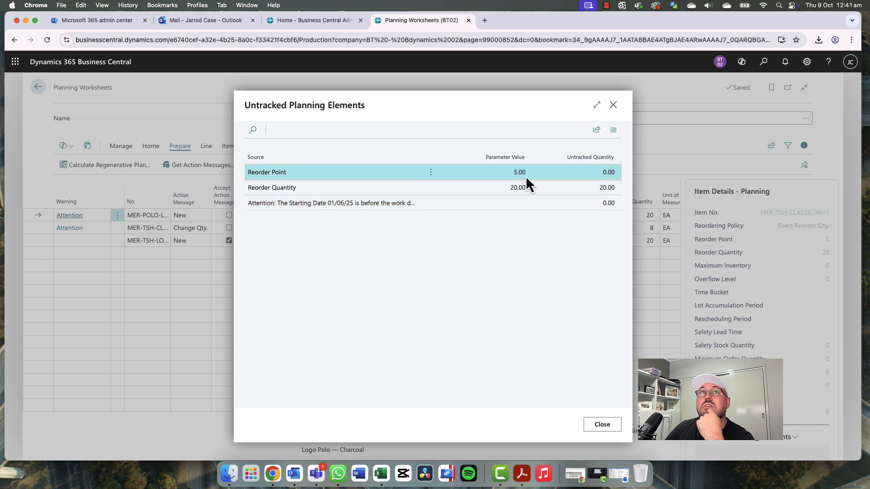
pyautogui.click(617, 430)
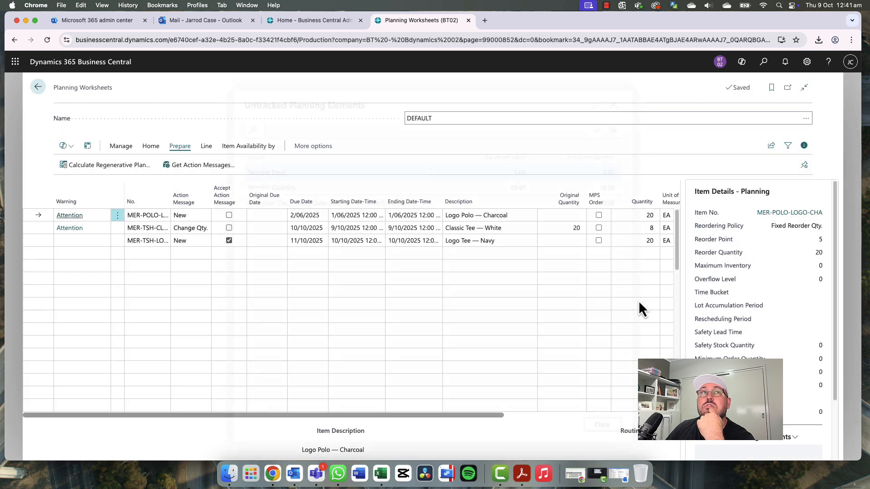
# Accept the action messages for Classic Tee — White and Logo Polo — Charcoal, and check the planning lines' order and vendor columns
pyautogui.click(229, 228)
pyautogui.click(229, 215)
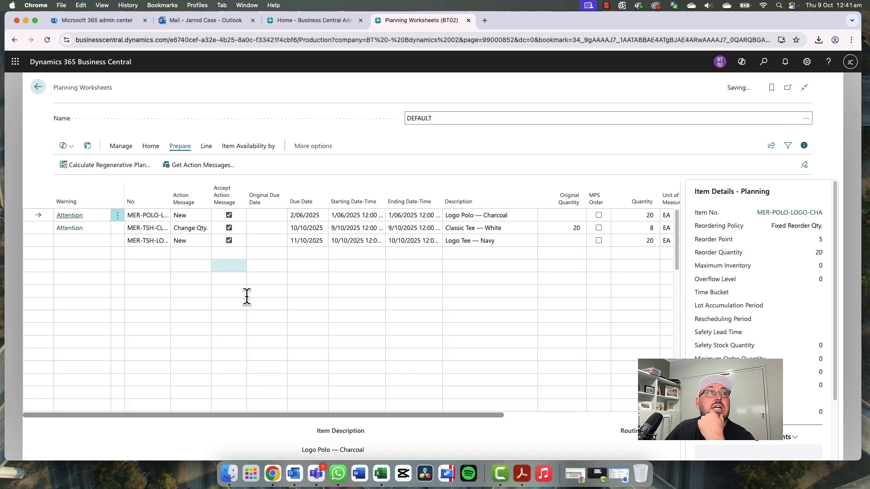
pyautogui.hscroll(5, 450, 423)
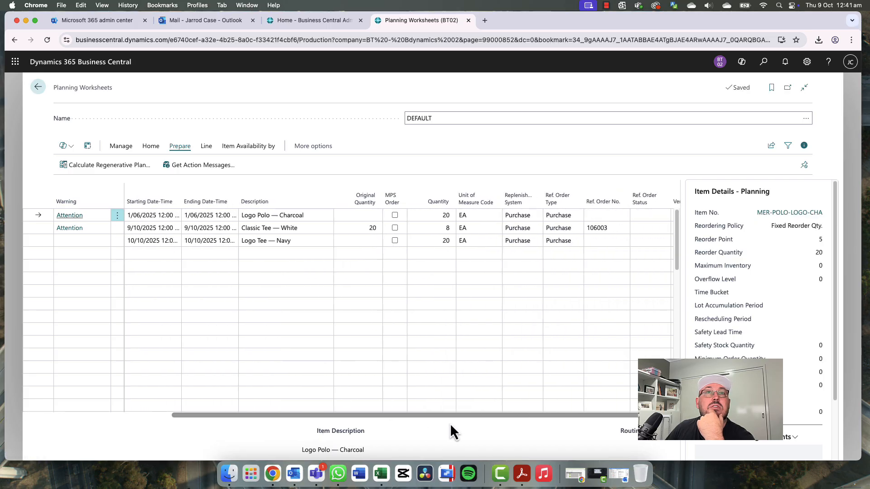
pyautogui.hscroll(-5, 200, 404)
pyautogui.hscroll(5, 197, 411)
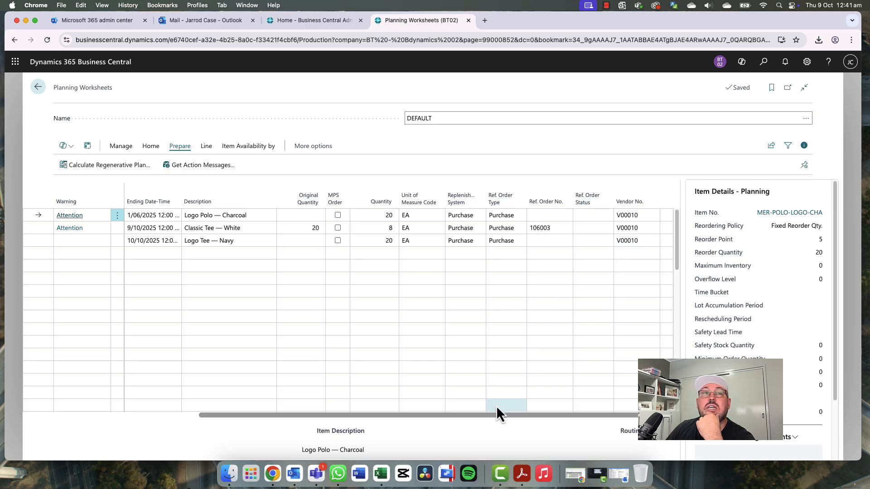
pyautogui.moveTo(499, 417); pyautogui.dragTo(320, 415)
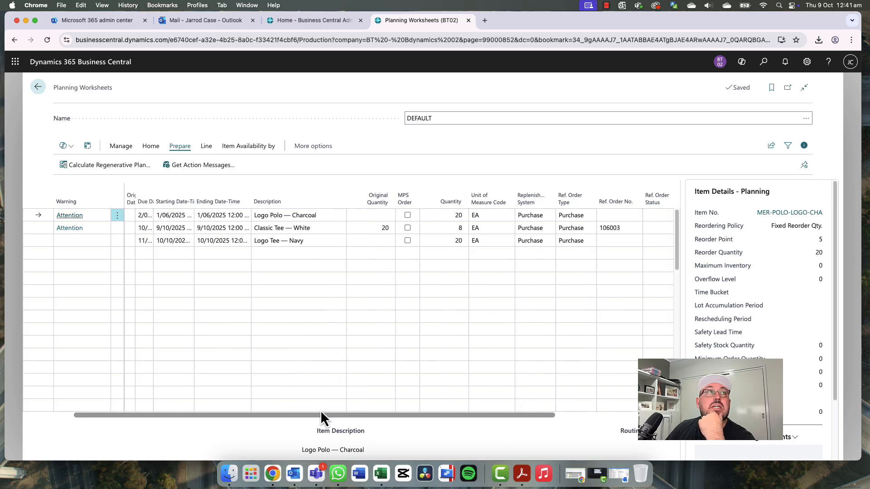
# Carry out the accepted action messages with the purchase order option Make Purch. Orders, and leave the planning worksheet
pyautogui.click(150, 148)
pyautogui.click(117, 165)
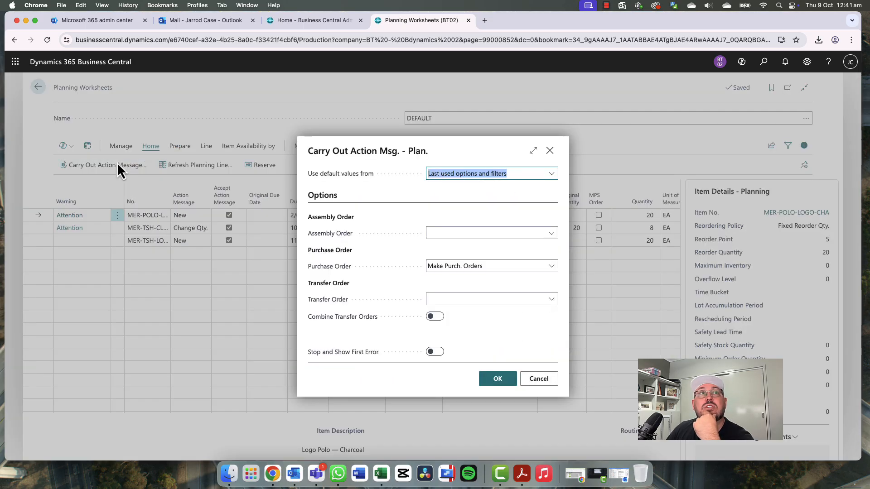
pyautogui.click(502, 380)
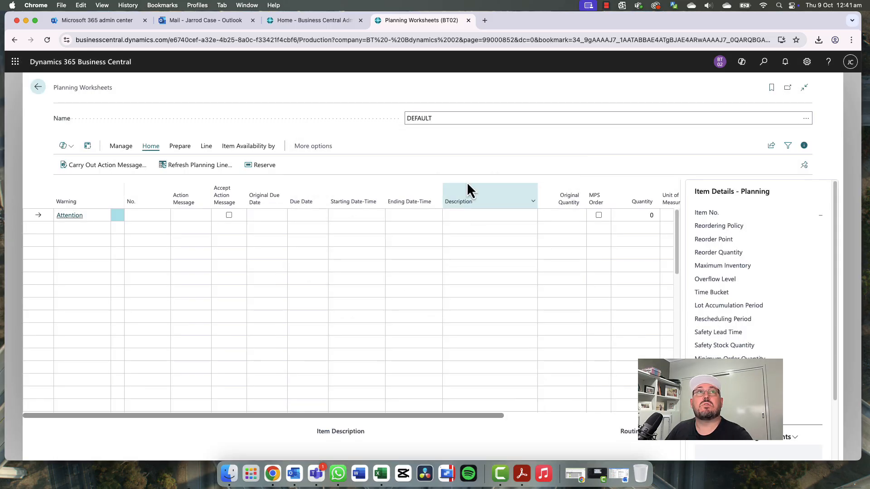
pyautogui.press('Escape')
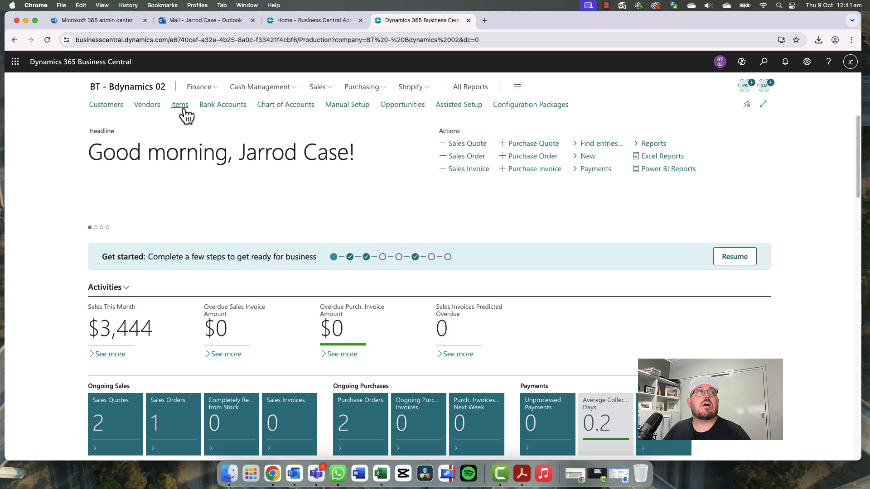
# Open the Purchase Orders list and review the Shirt Co Pty Ltd order for Logo Polo — Charcoal and Logo Tee — Navy without releasing it
pyautogui.click(364, 87)
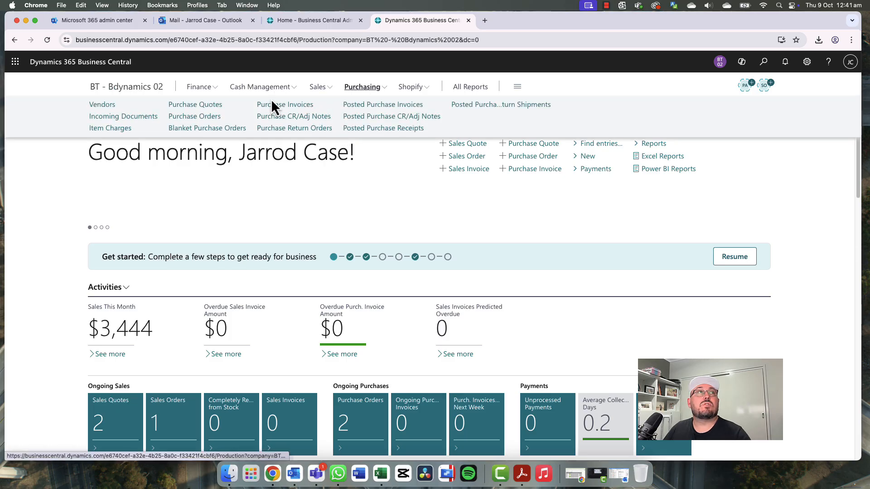
pyautogui.click(194, 116)
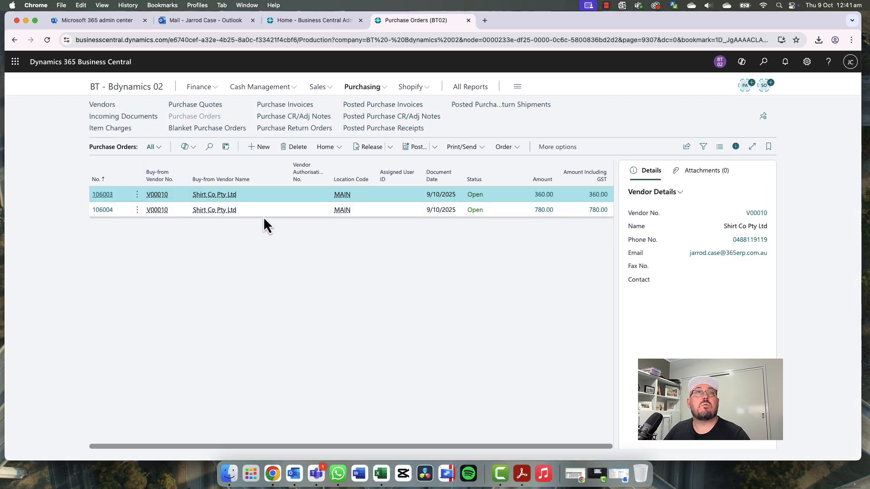
pyautogui.click(181, 213)
pyautogui.click(104, 211)
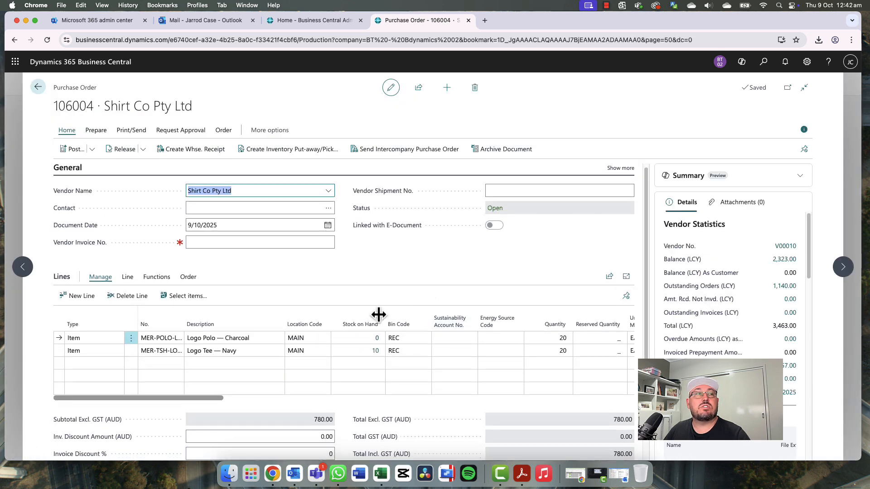
pyautogui.moveTo(216, 398)
pyautogui.mouseDown()
pyautogui.moveTo(268, 401)
pyautogui.moveTo(216, 400)
pyautogui.mouseUp()
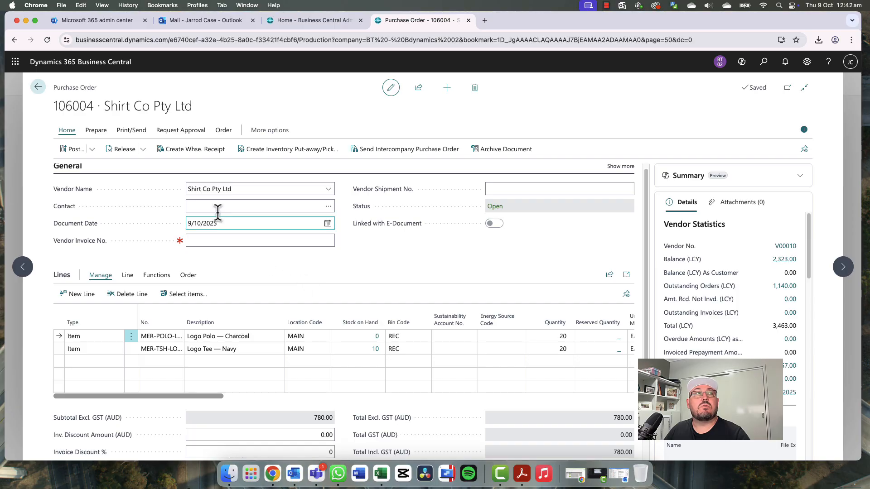
pyautogui.press('Escape')
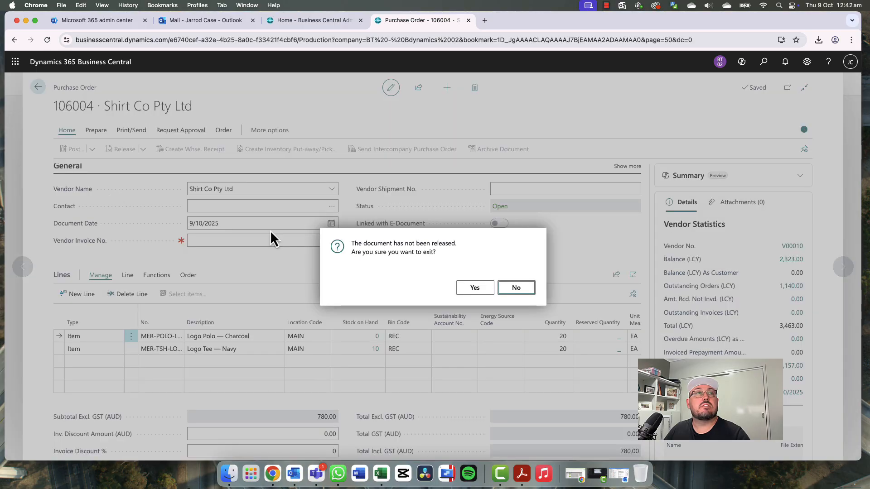
pyautogui.click(475, 287)
# Review the line of the Shirt Co Pty Ltd purchase order for Classic Tee — White, and close it unreleased
pyautogui.click(105, 195)
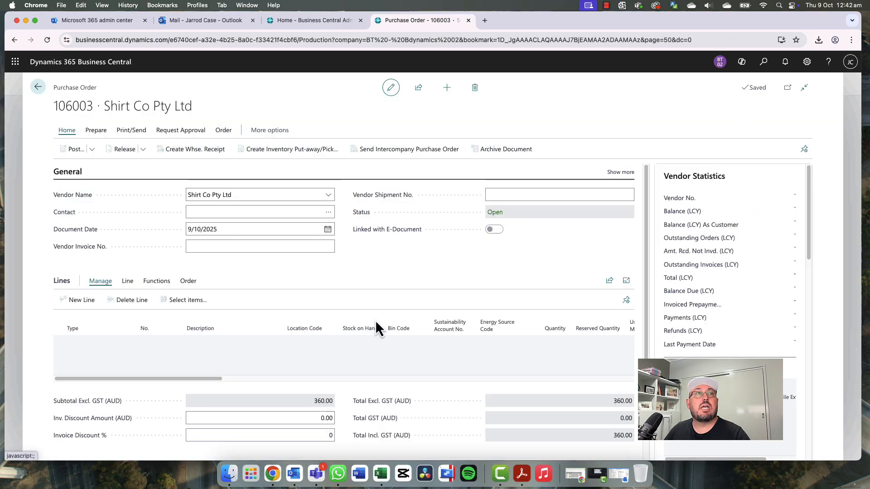
pyautogui.moveTo(202, 381); pyautogui.dragTo(149, 386)
pyautogui.press('Escape')
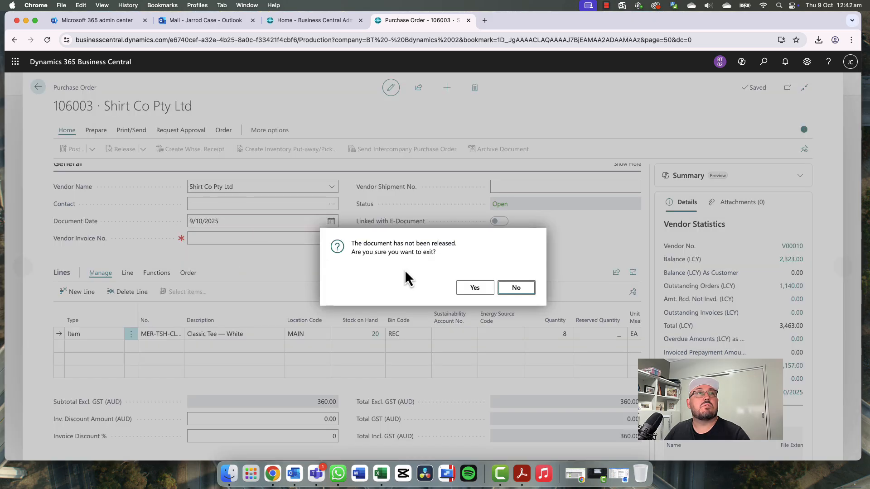
pyautogui.click(476, 290)
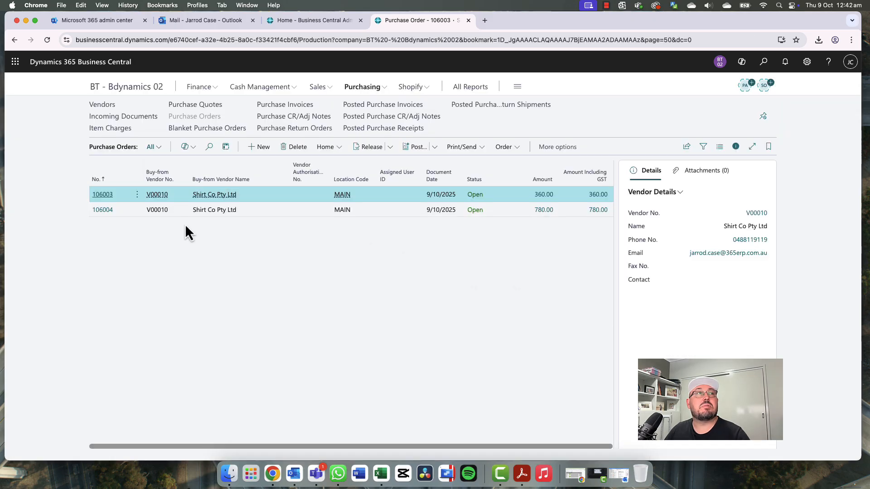
# Release the Shirt Co Pty Ltd purchase order for Logo Polo — Charcoal and Logo Tee — Navy, and create its warehouse receipt
pyautogui.click(112, 211)
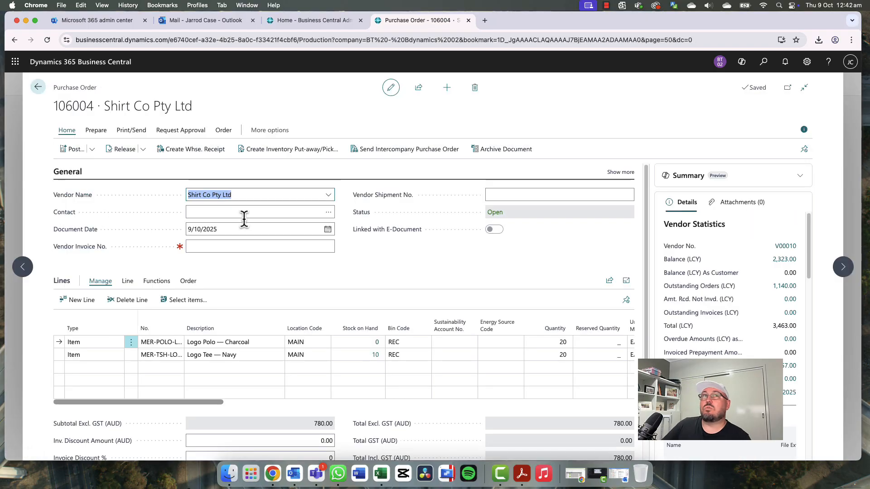
pyautogui.click(363, 262)
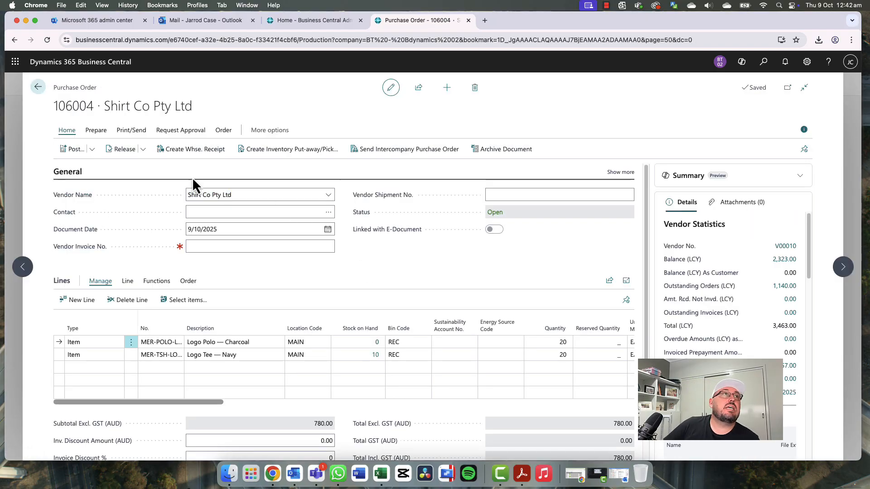
pyautogui.click(121, 151)
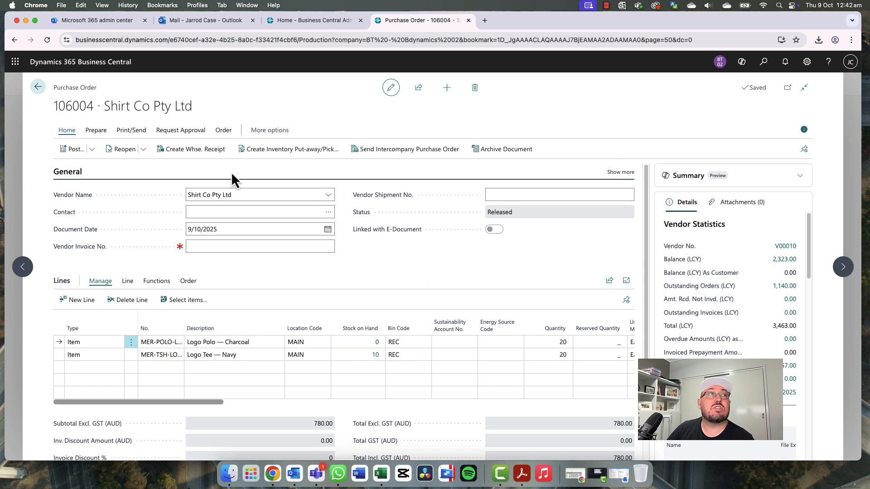
pyautogui.click(198, 156)
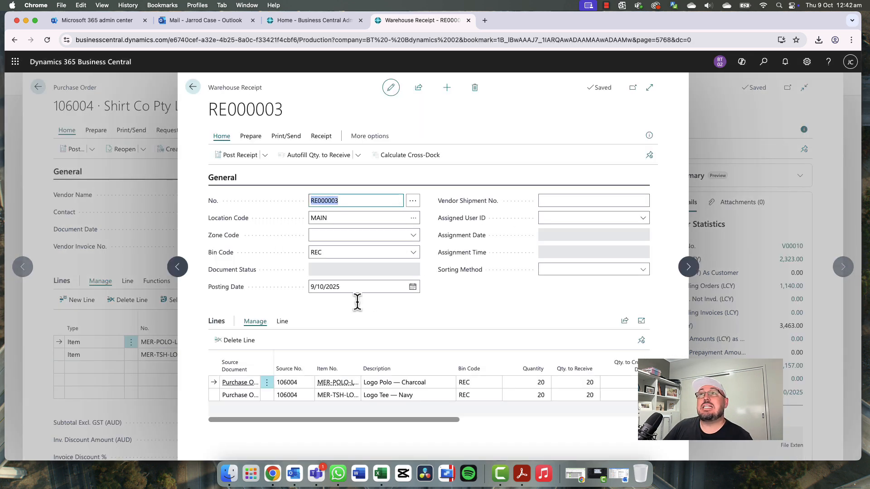
# Try a quantity to receive of 19 on the Logo Polo — Charcoal receipt line, and set it back to 20
pyautogui.click(585, 395)
pyautogui.press('Up')
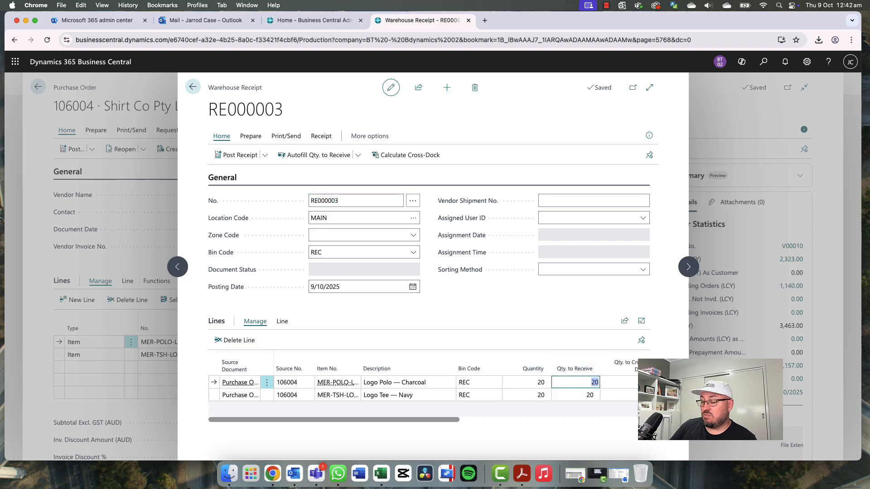
pyautogui.write('19')
pyautogui.press('Down')
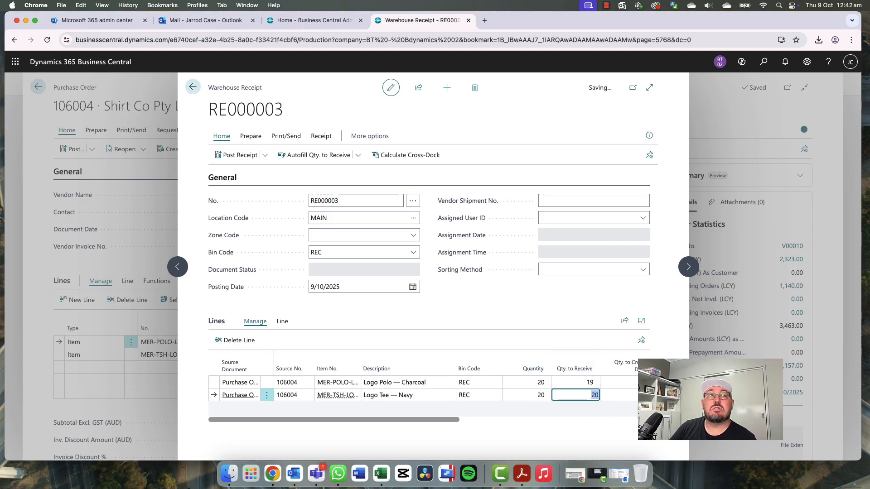
pyautogui.press('Up')
pyautogui.write('20')
pyautogui.press('Down')
pyautogui.press('Up')
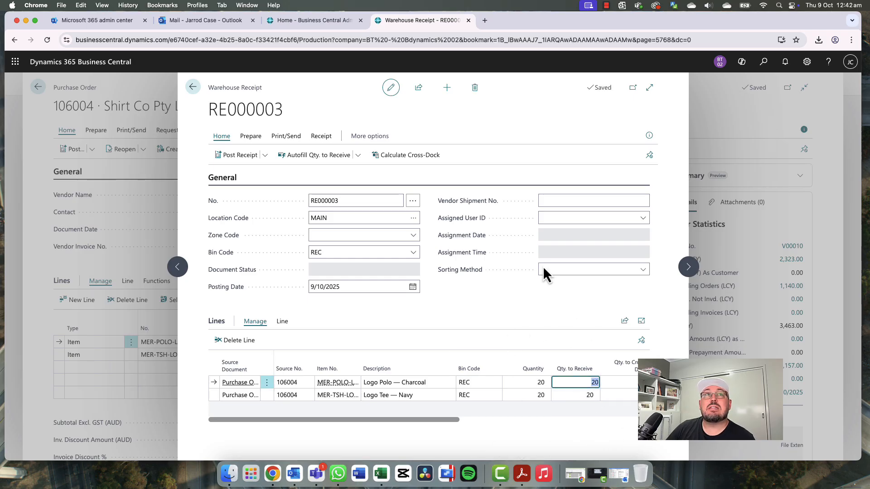
# Enter KLMLKM498fj9j as the vendor shipment number on the warehouse receipt and post the receipt
pyautogui.click(574, 202)
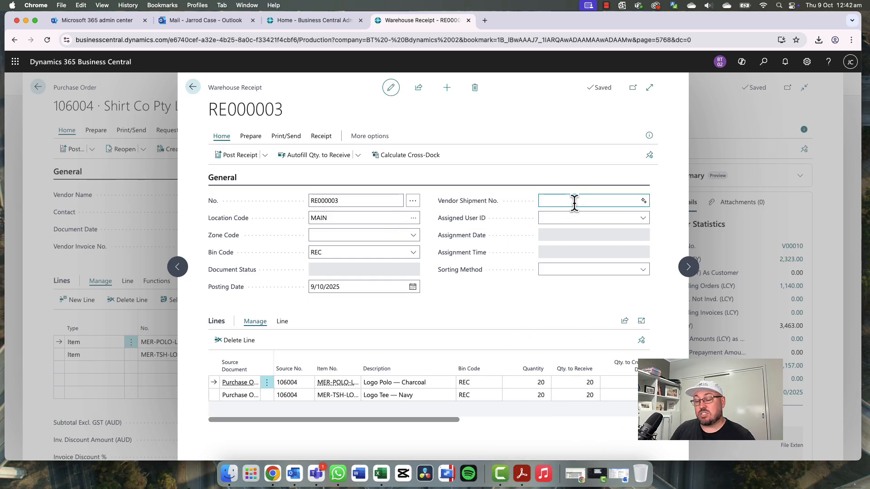
pyautogui.write('KLMLKM498fj9j')
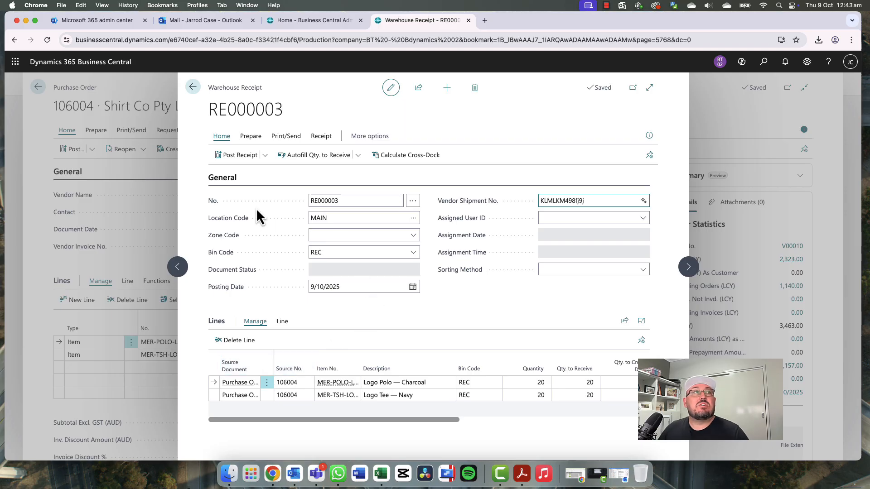
pyautogui.click(240, 156)
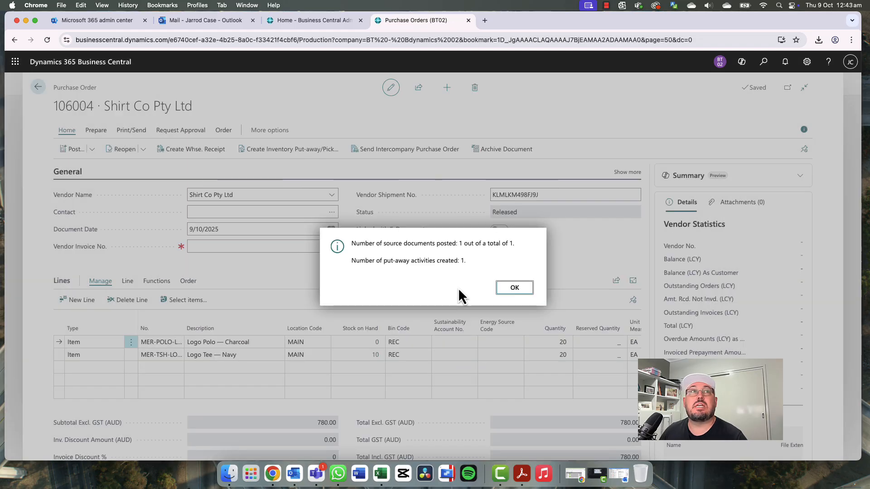
pyautogui.click(515, 291)
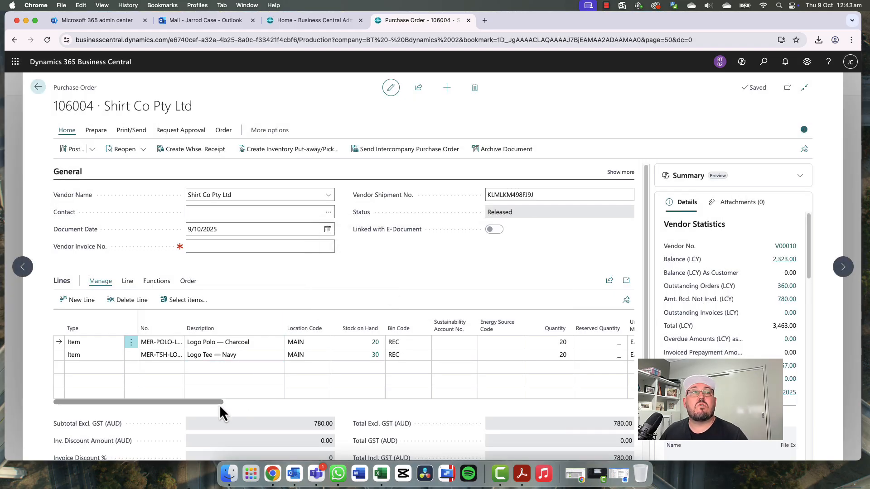
# Check the received and invoiced quantities on the purchase order lines, and enter INV874397 as the vendor invoice number
pyautogui.moveTo(219, 404); pyautogui.dragTo(365, 412)
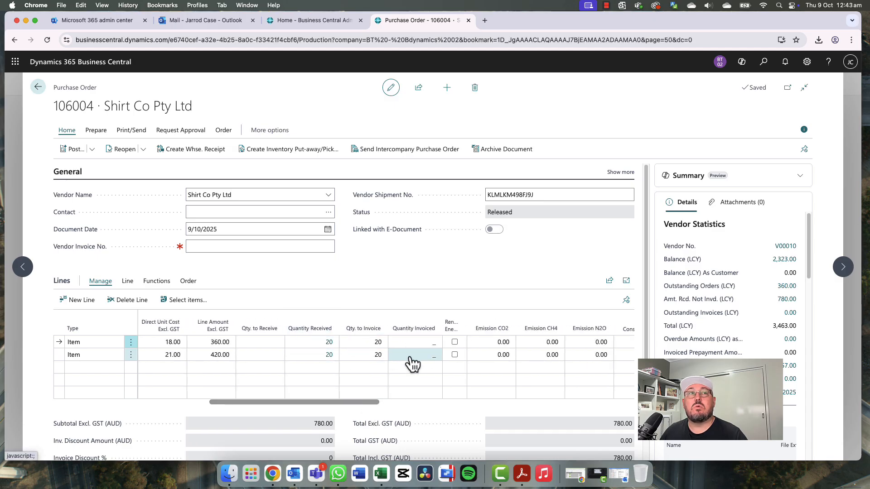
pyautogui.click(220, 244)
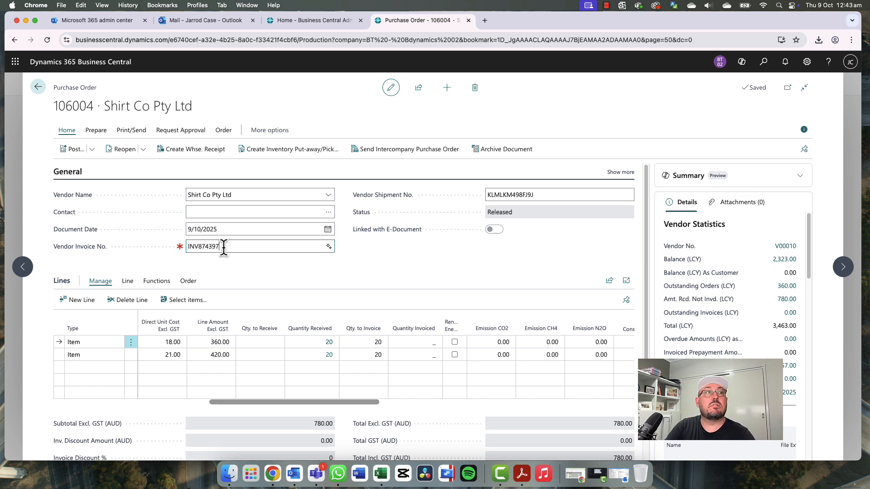
pyautogui.click(252, 278)
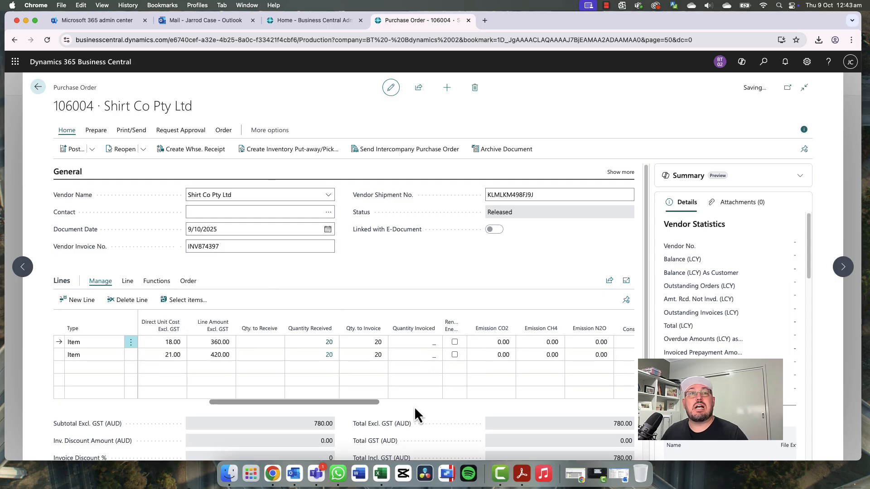
# Try to add a Charge (Item) line below the two item lines of the released purchase order
pyautogui.scroll(-1, 598, 436)
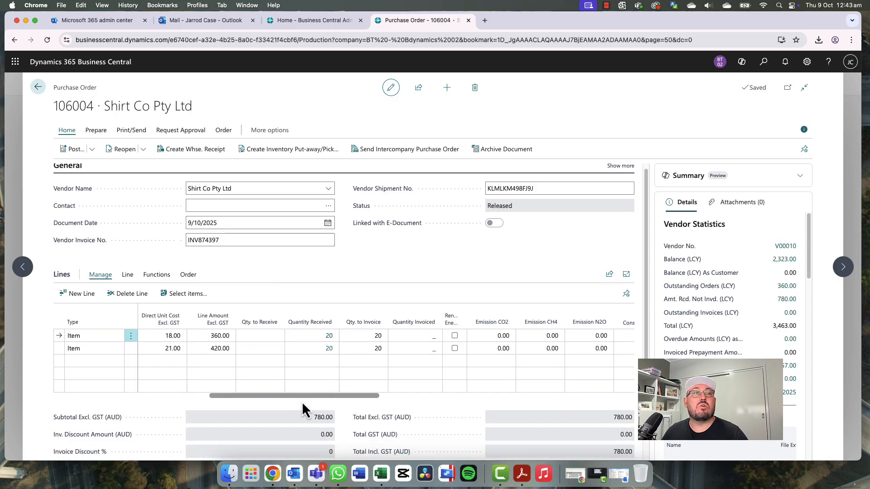
pyautogui.moveTo(265, 397); pyautogui.dragTo(119, 394)
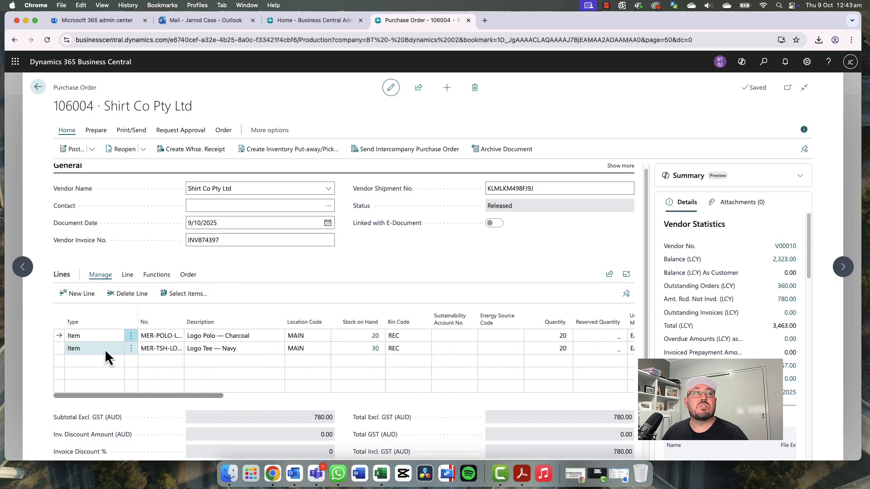
pyautogui.click(110, 361)
pyautogui.click(118, 363)
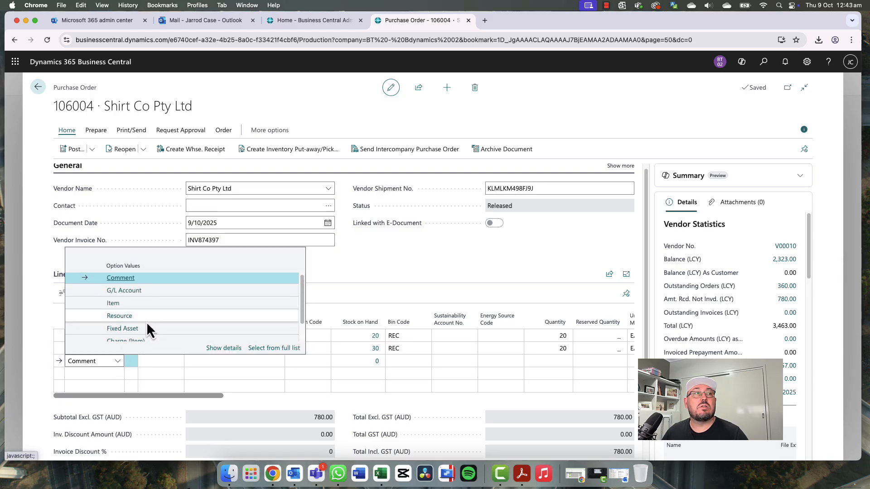
pyautogui.click(136, 337)
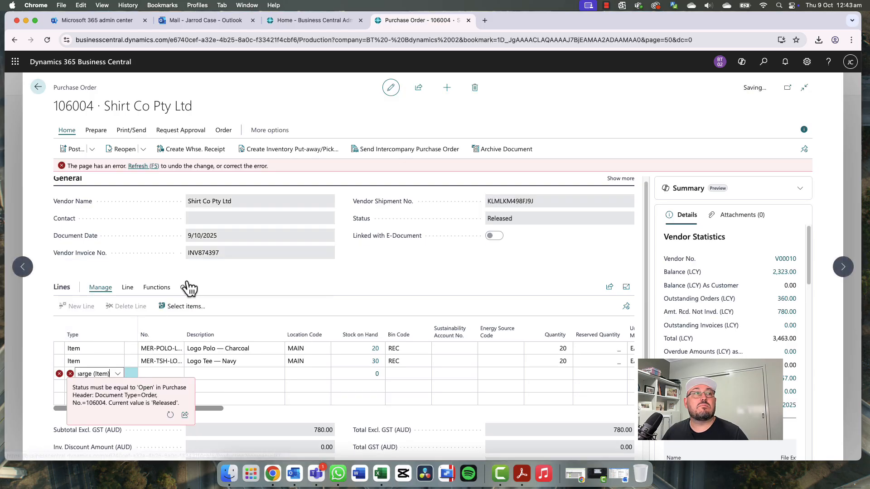
# Reopen the purchase order and set the type of the new third line to Charge (Item)
pyautogui.click(124, 151)
pyautogui.click(111, 362)
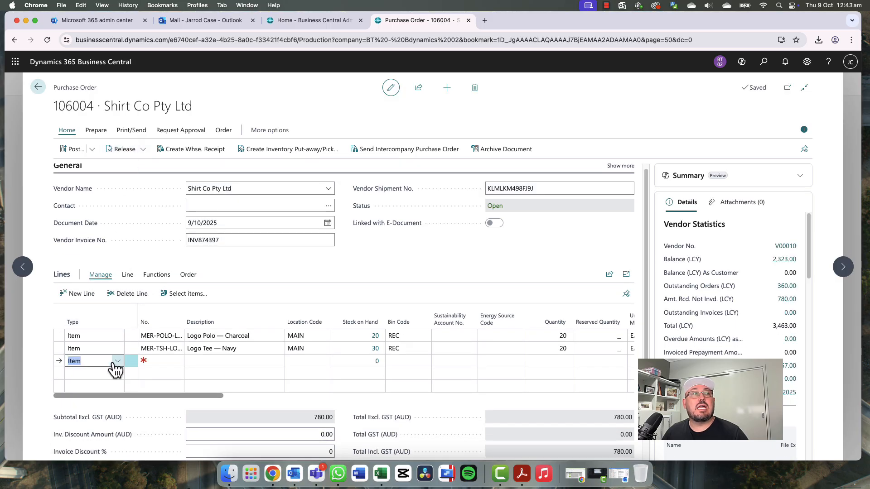
pyautogui.click(118, 361)
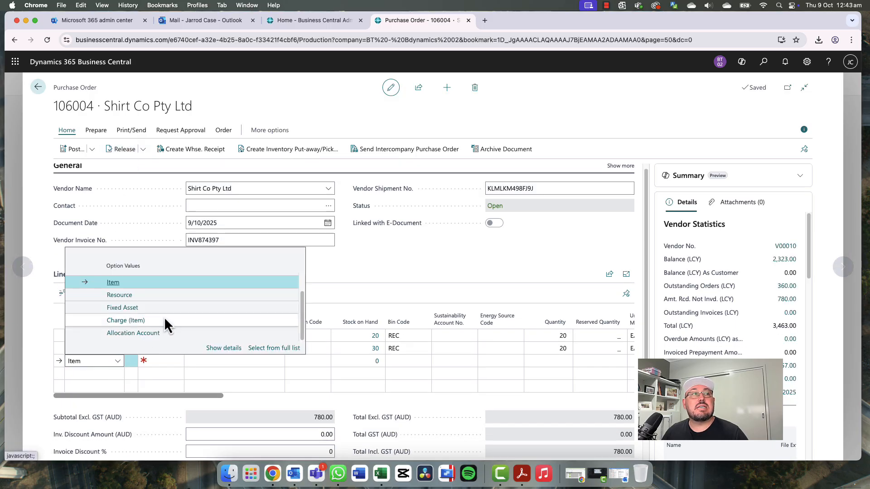
pyautogui.click(136, 322)
# Assign the FREIGHT item charge to the new line with a quantity of 1
pyautogui.click(159, 361)
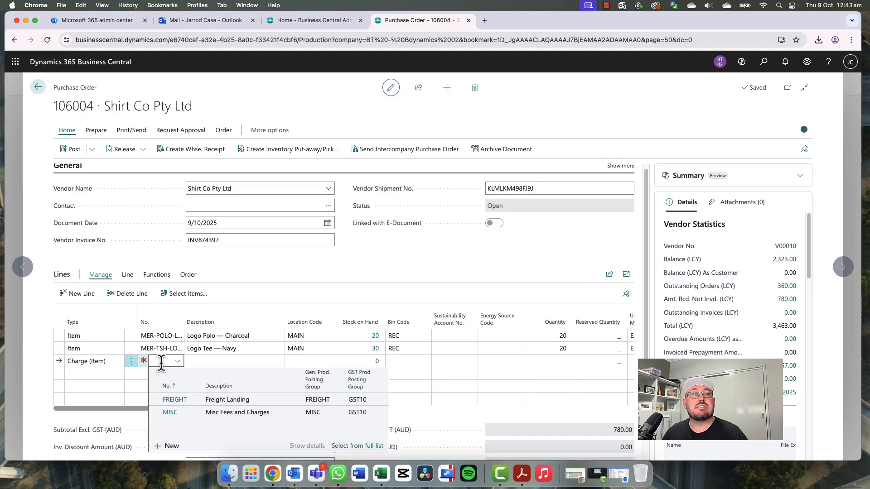
pyautogui.click(218, 403)
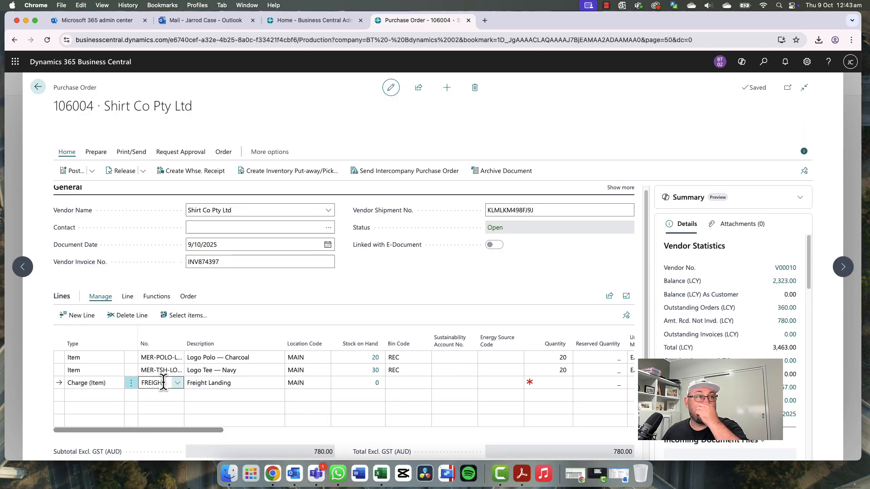
pyautogui.click(550, 383)
pyautogui.write('1')
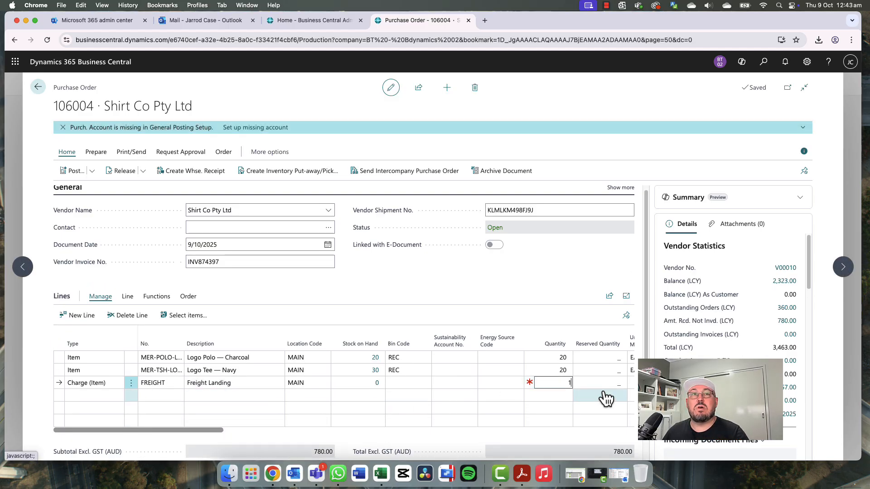
pyautogui.press('Tab')
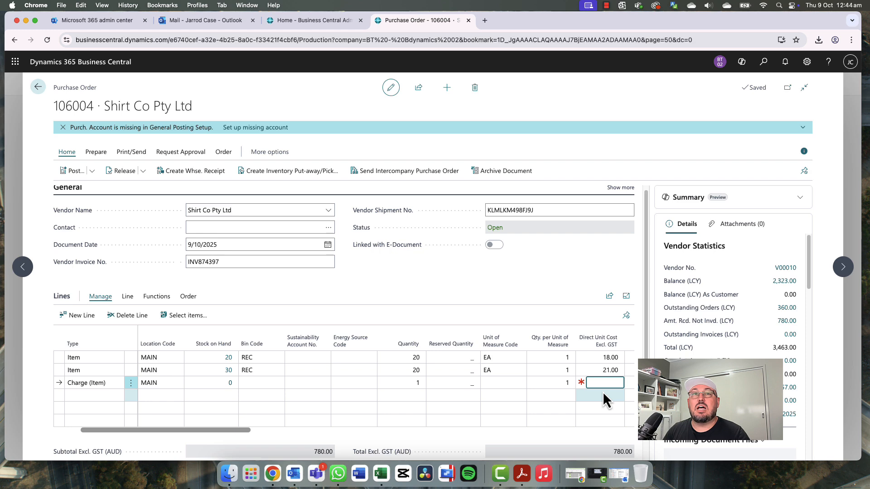
# Set the direct unit cost excluding GST of the freight charge line to 100
pyautogui.write('100')
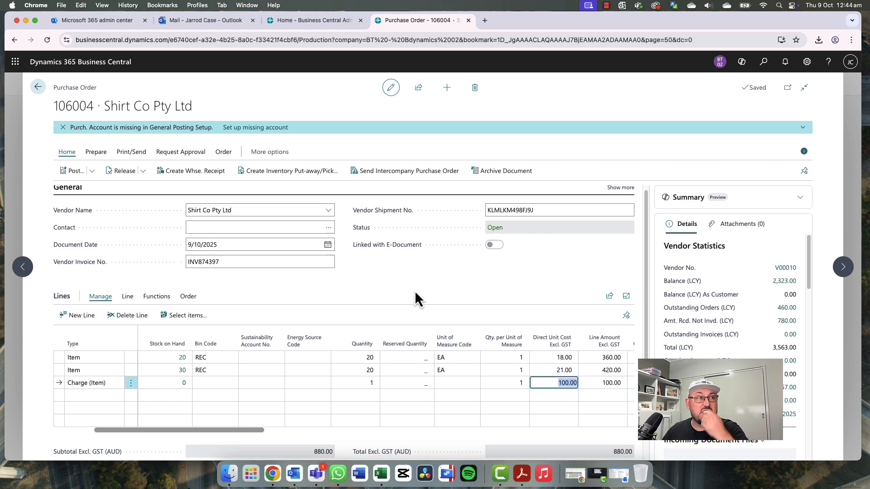
pyautogui.scroll(-1, 415, 294)
pyautogui.moveTo(232, 418); pyautogui.dragTo(152, 417)
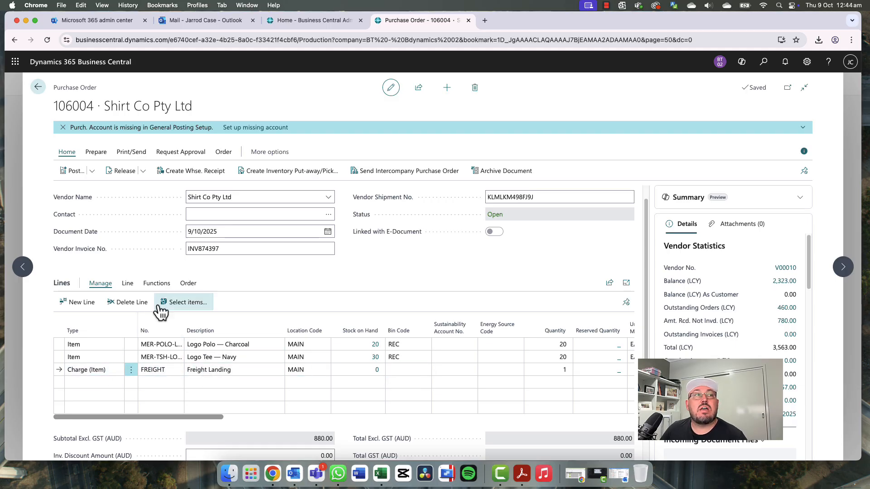
# Distribute the freight charge across the polo and tee lines by amount using the suggested item charge assignment
pyautogui.click(129, 284)
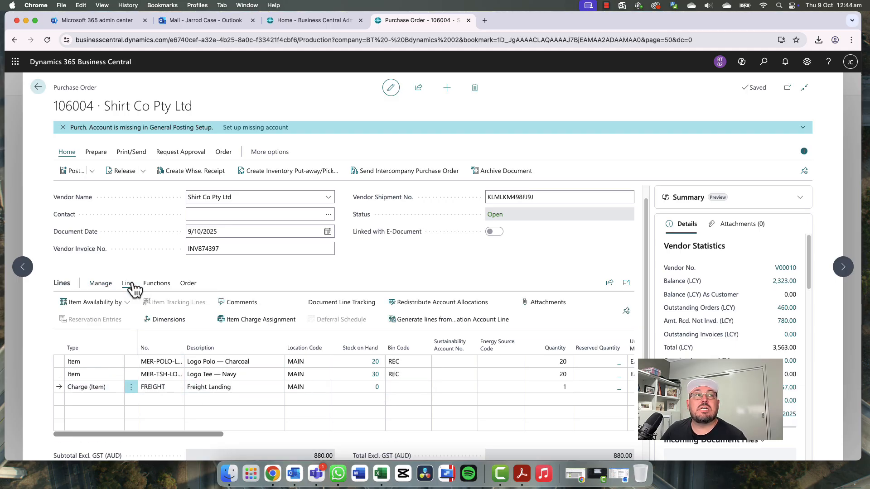
pyautogui.click(261, 320)
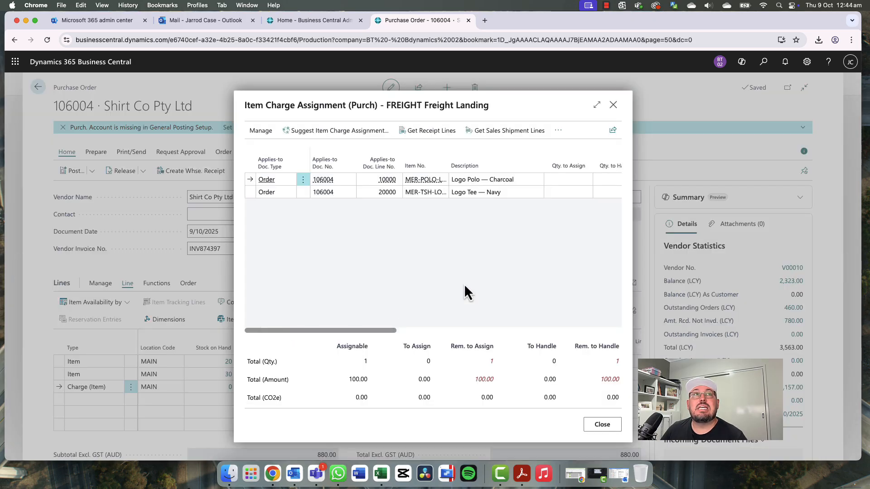
pyautogui.click(598, 105)
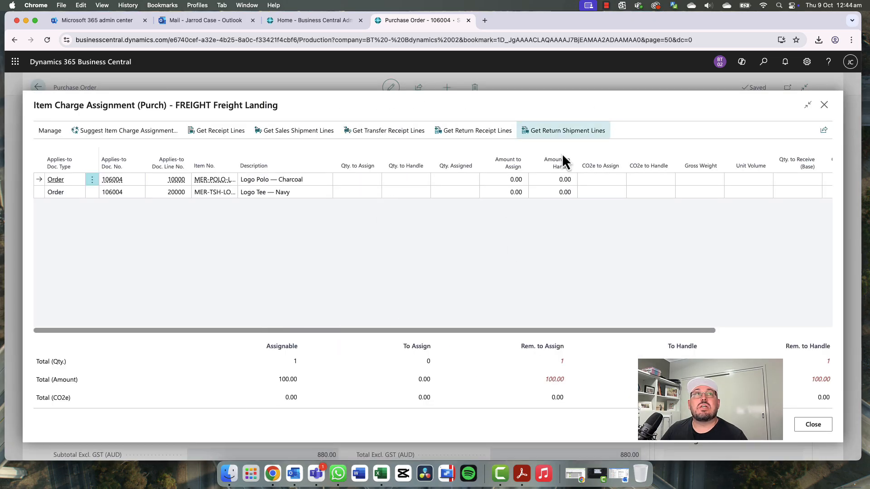
pyautogui.click(144, 134)
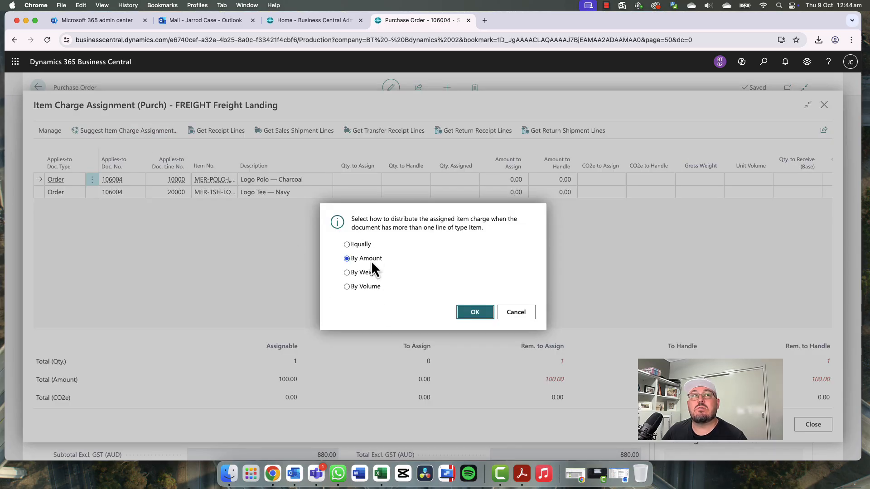
pyautogui.click(475, 315)
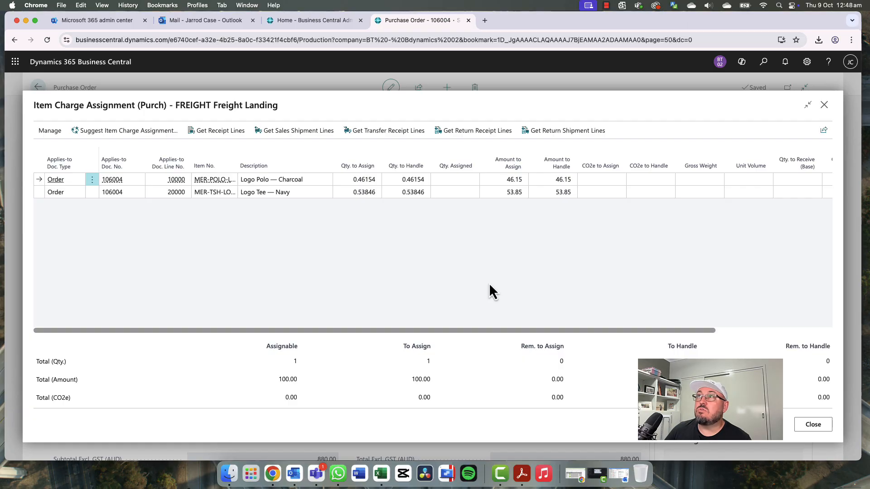
pyautogui.click(812, 429)
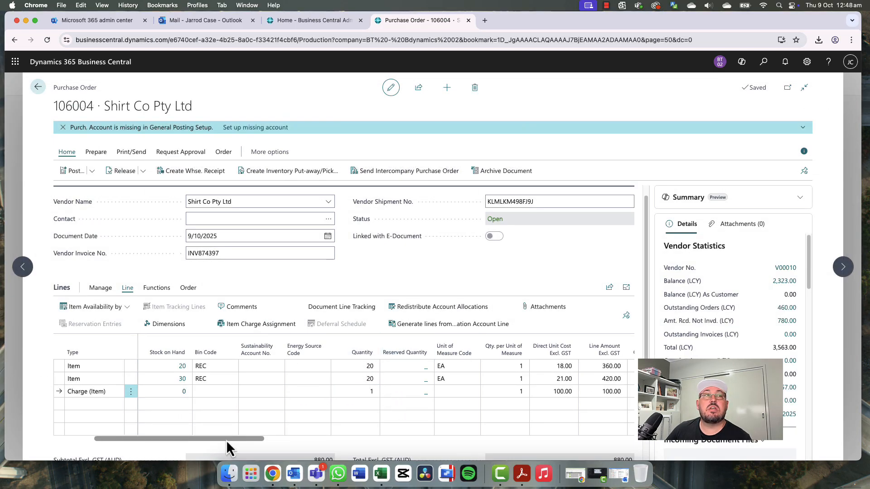
# Review the purchase order totals, post the order, and decline to open the posted invoice
pyautogui.scroll(-1, 398, 424)
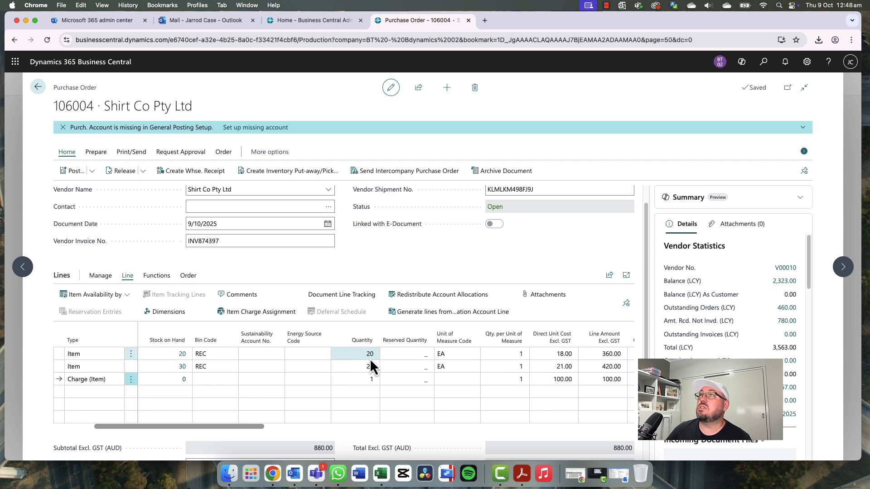
pyautogui.scroll(-5, 368, 369)
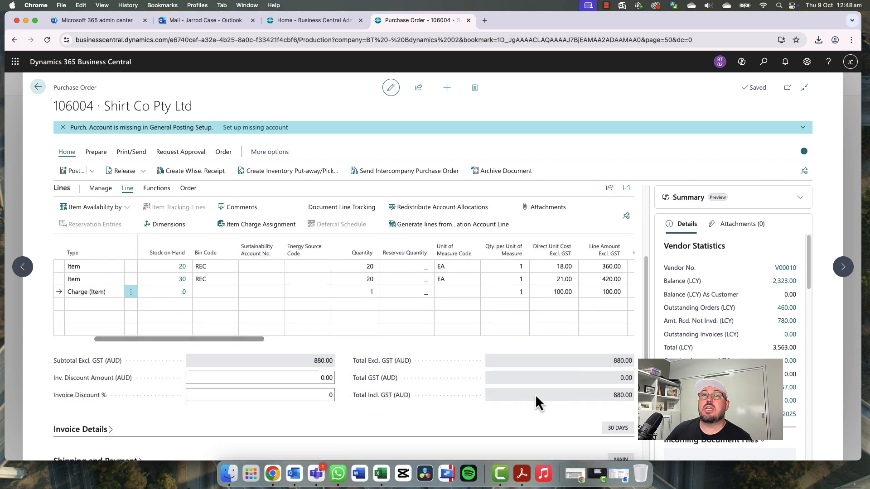
pyautogui.scroll(5, 535, 394)
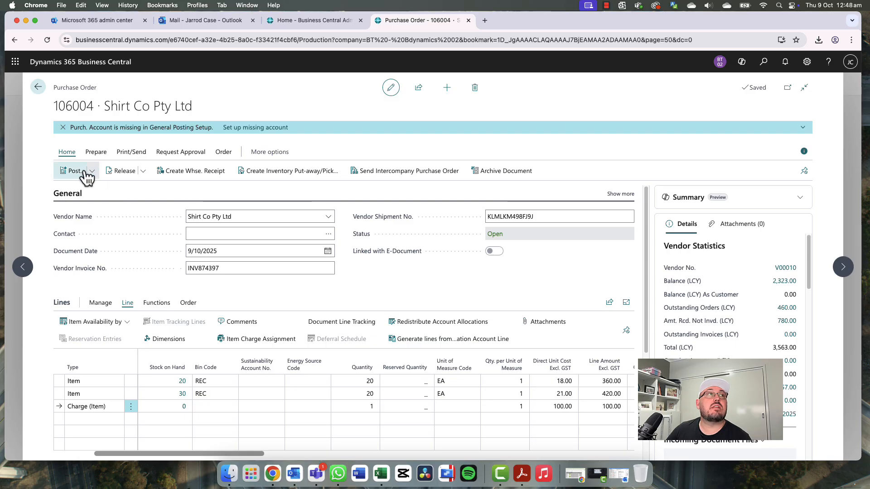
pyautogui.click(84, 172)
pyautogui.click(475, 294)
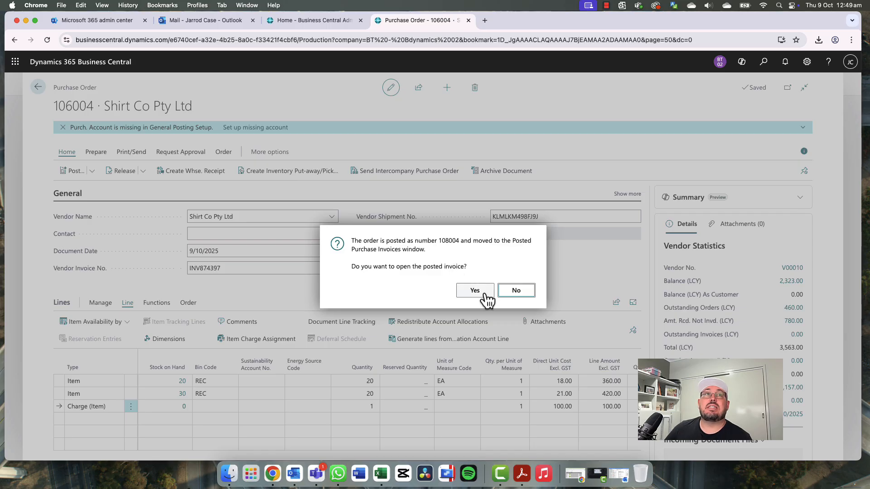
pyautogui.click(519, 294)
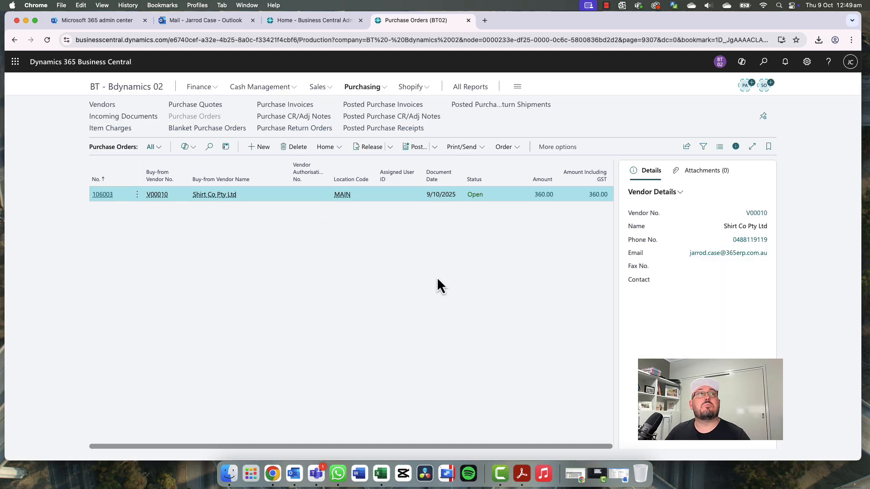
# Create and post a warehouse receipt for the 8 Classic Tee — White on the remaining open Shirt Co Pty Ltd purchase order
pyautogui.click(98, 195)
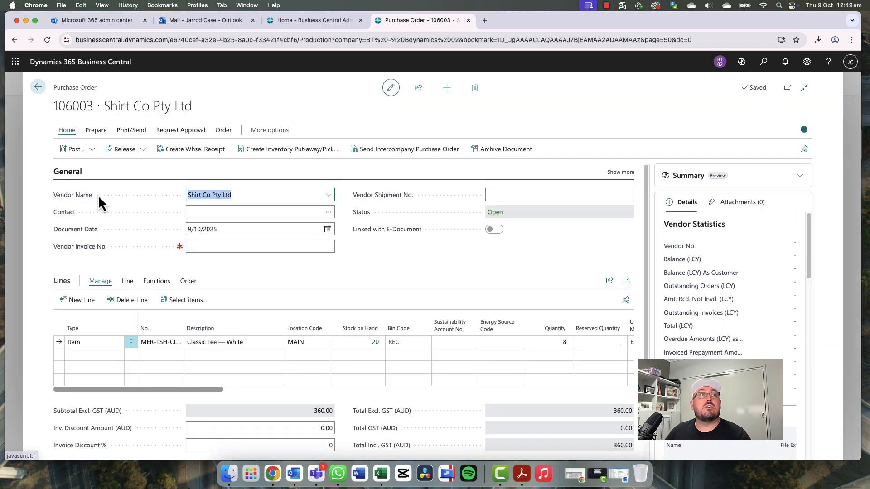
pyautogui.click(181, 151)
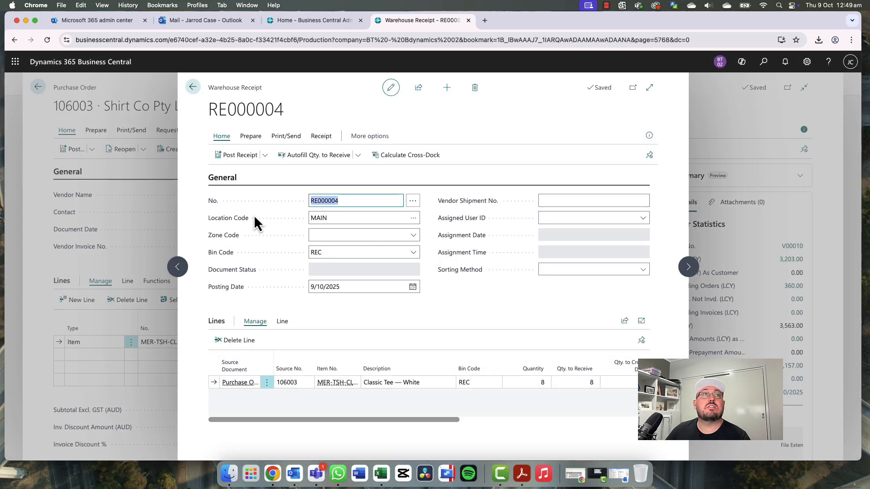
pyautogui.click(236, 157)
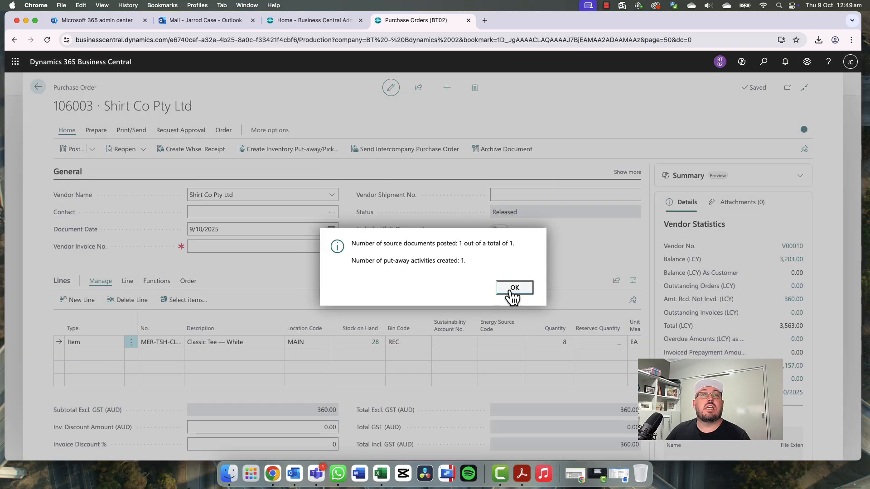
pyautogui.click(511, 290)
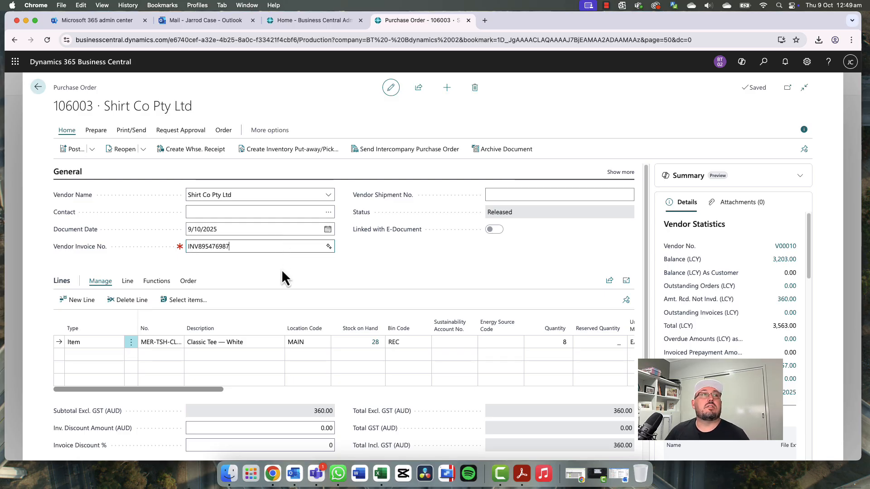
# Enter INV895476987 as the vendor invoice number and SHIP9U89UJ98 as the vendor shipment number on the purchase order
pyautogui.click(509, 195)
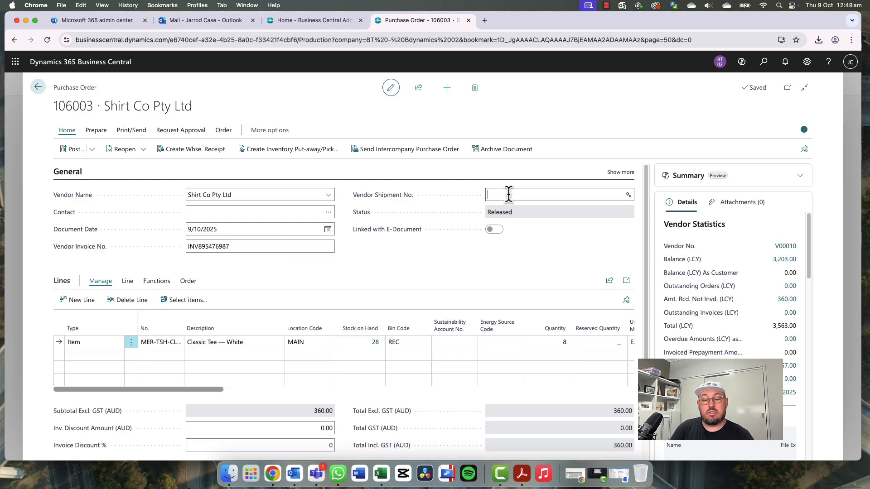
pyautogui.write('SHIP9uj9uj98')
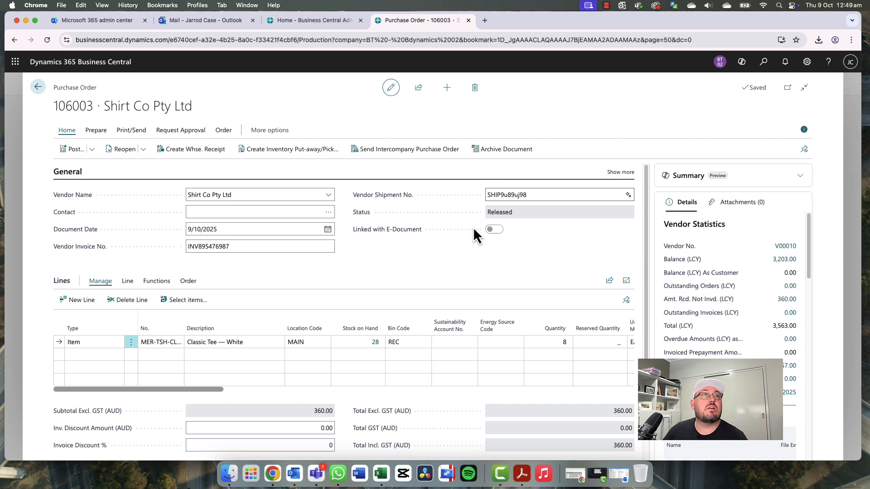
pyautogui.click(473, 229)
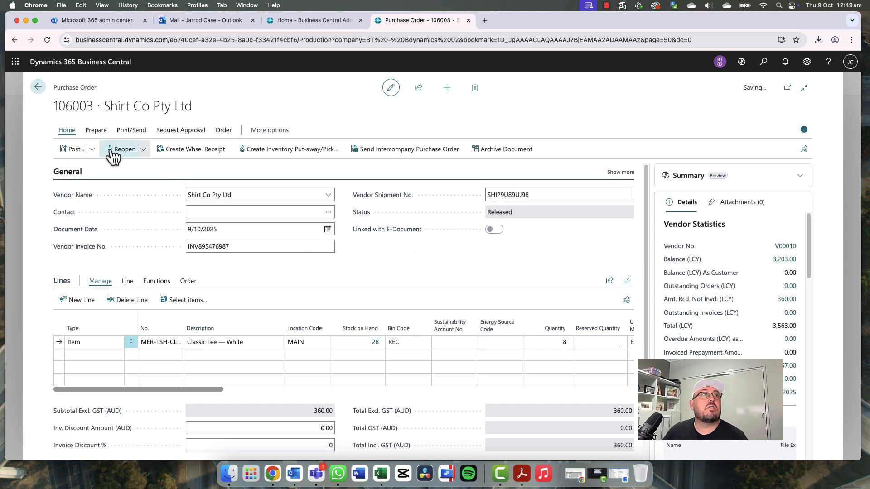
# Post the Classic Tee purchase order as Receive and Invoice without opening the posted invoice
pyautogui.click(75, 149)
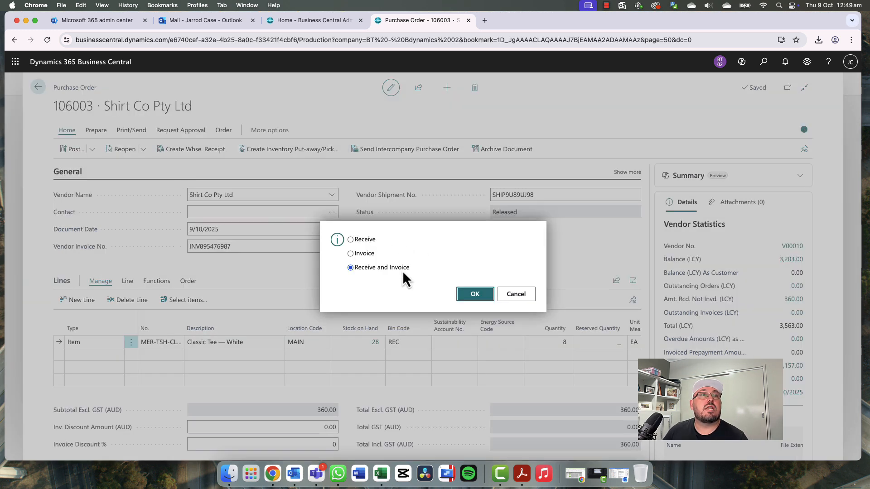
pyautogui.click(474, 293)
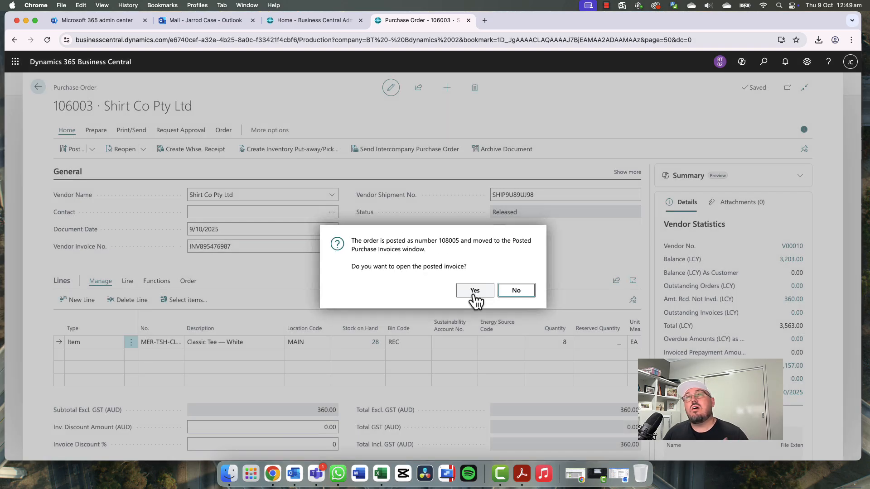
pyautogui.click(515, 291)
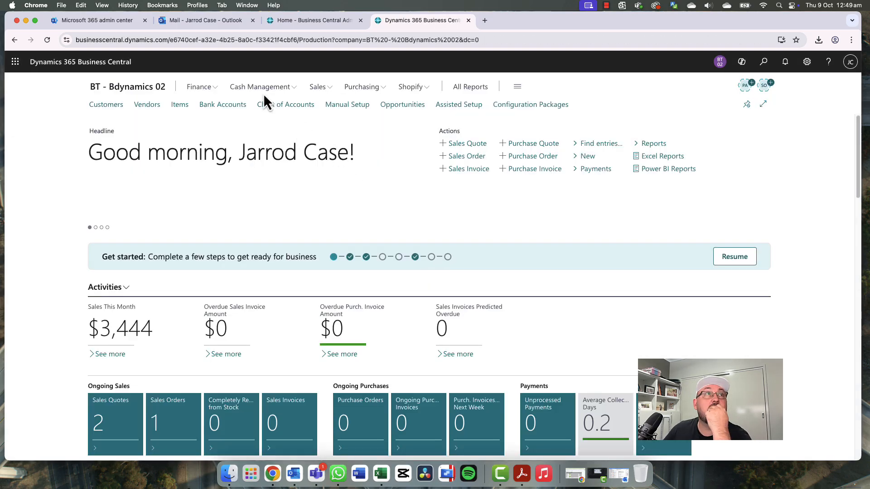
# Open the Shirt Co Pty Ltd vendor card and check its balance, payment terms and EFT payment settings
pyautogui.click(361, 90)
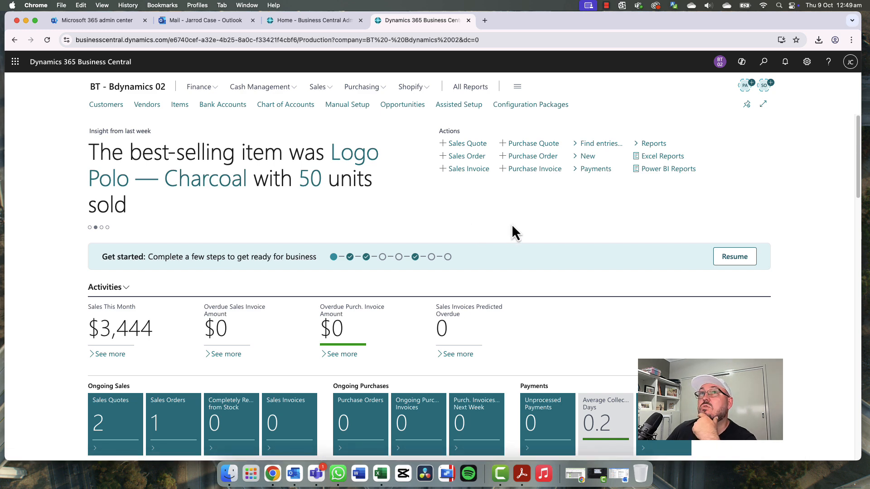
pyautogui.click(150, 104)
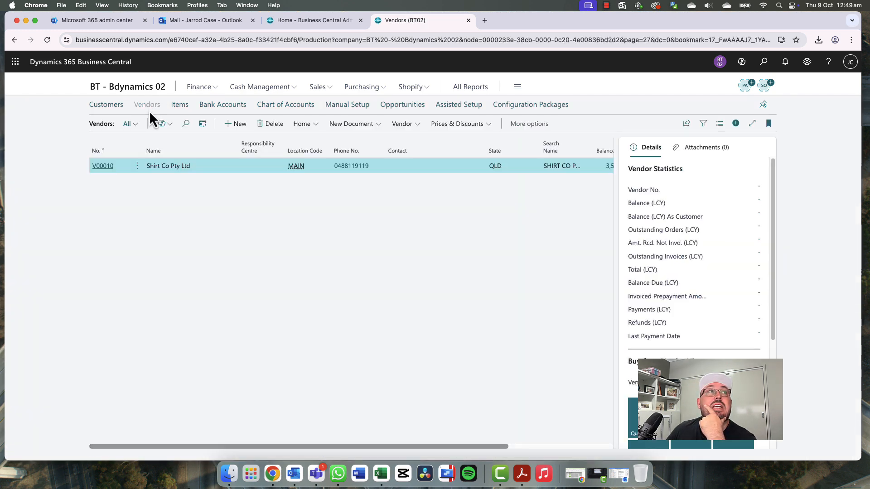
pyautogui.click(107, 167)
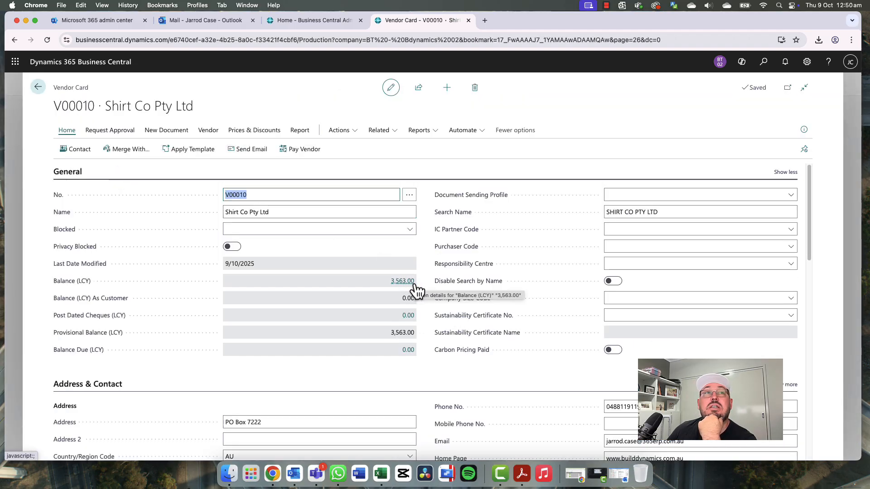
pyautogui.scroll(-10, 413, 290)
pyautogui.scroll(-3, 413, 283)
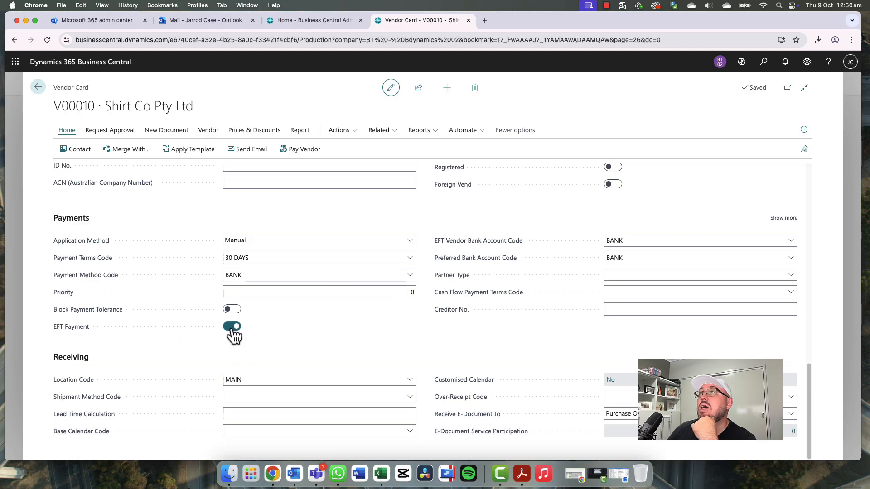
# Check the branch and account details on the vendor's BANK account card, and return to the home page
pyautogui.click(379, 130)
pyautogui.moveTo(412, 156)
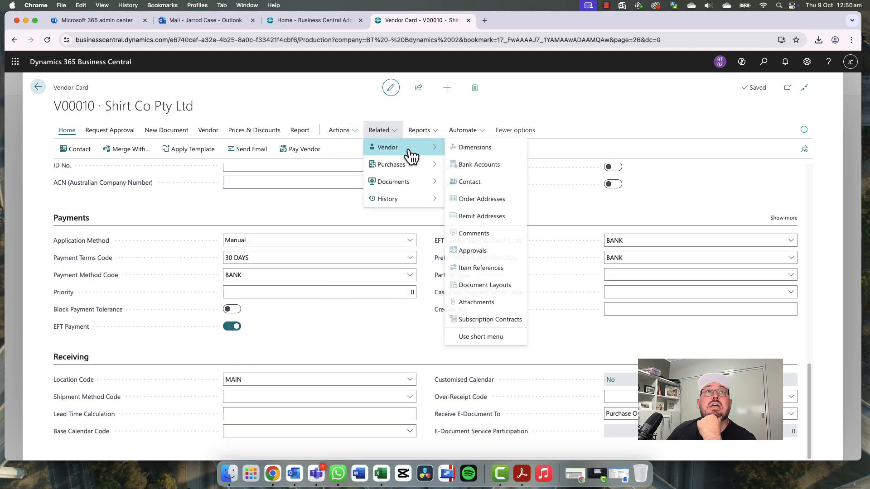
pyautogui.click(483, 165)
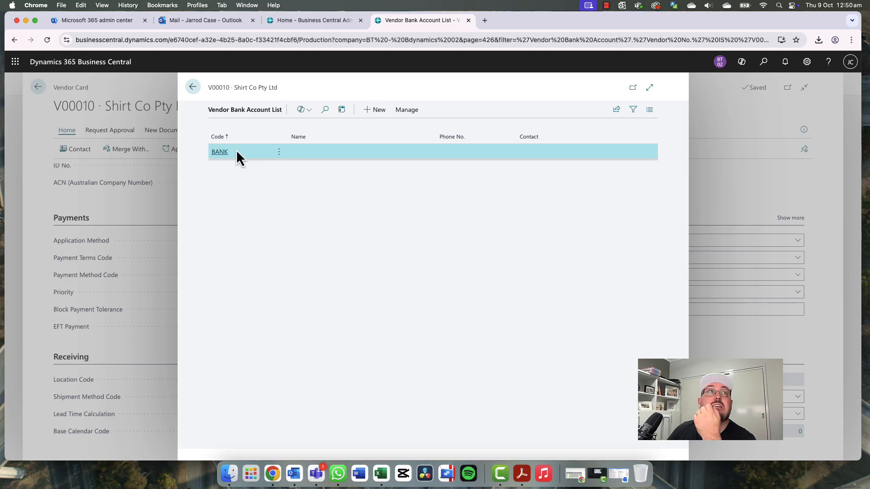
pyautogui.click(220, 153)
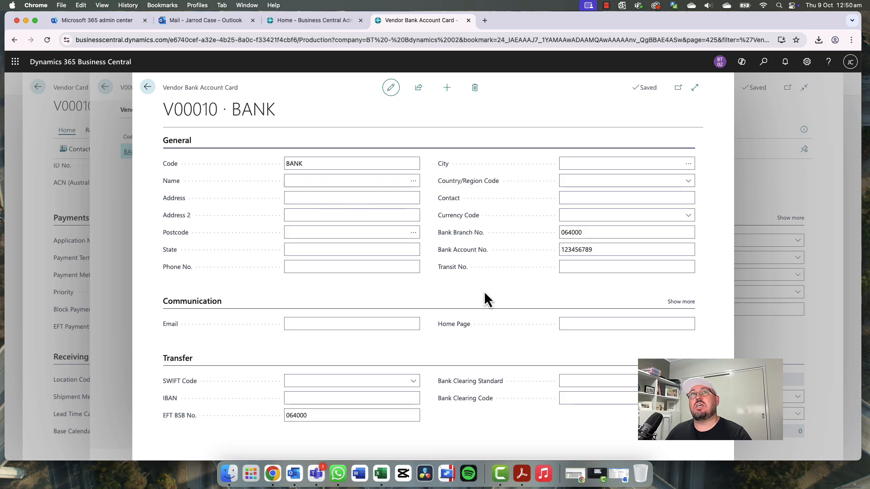
pyautogui.press('Escape')
pyautogui.press('Escape')
pyautogui.press('Escape')
pyautogui.press('Escape')
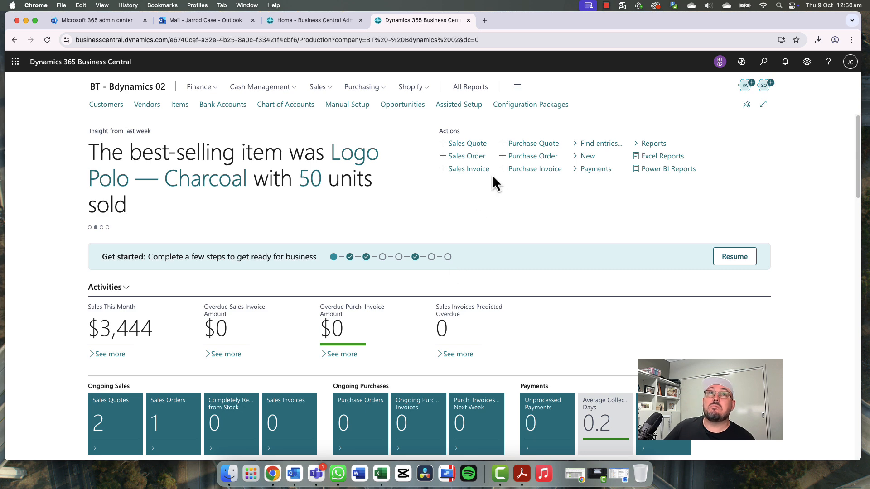
# Open the vendor ledger entries for creating vendor payments in the expanded view and review the listed invoices
pyautogui.click(609, 171)
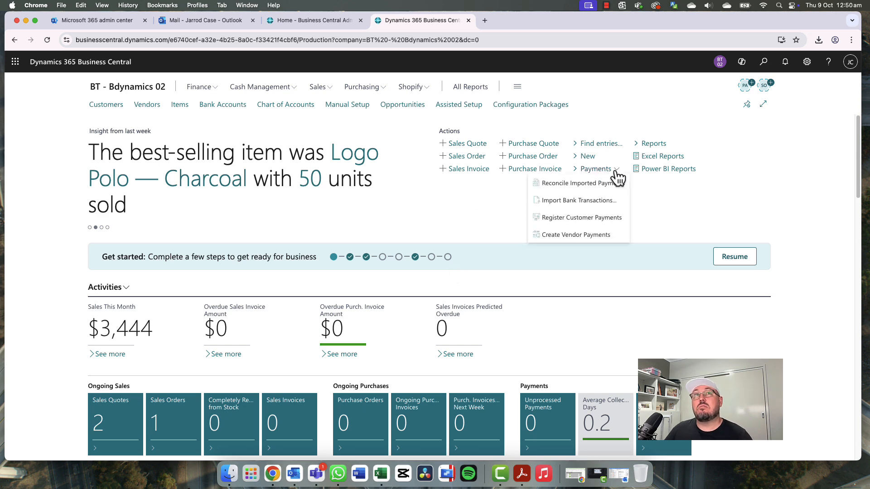
pyautogui.click(588, 235)
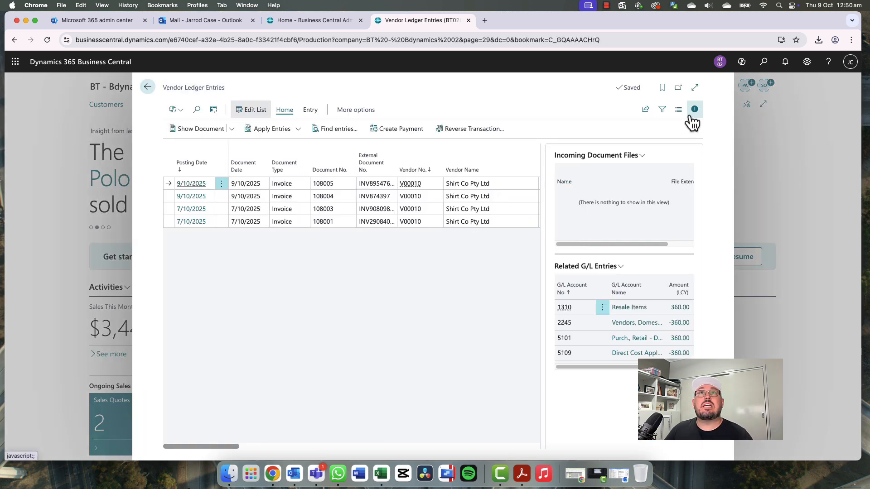
pyautogui.click(694, 87)
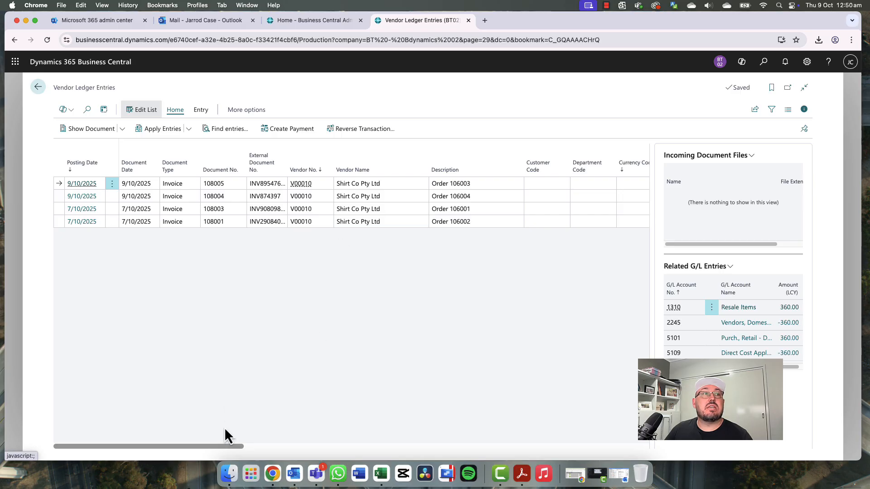
pyautogui.moveTo(225, 447); pyautogui.dragTo(156, 438)
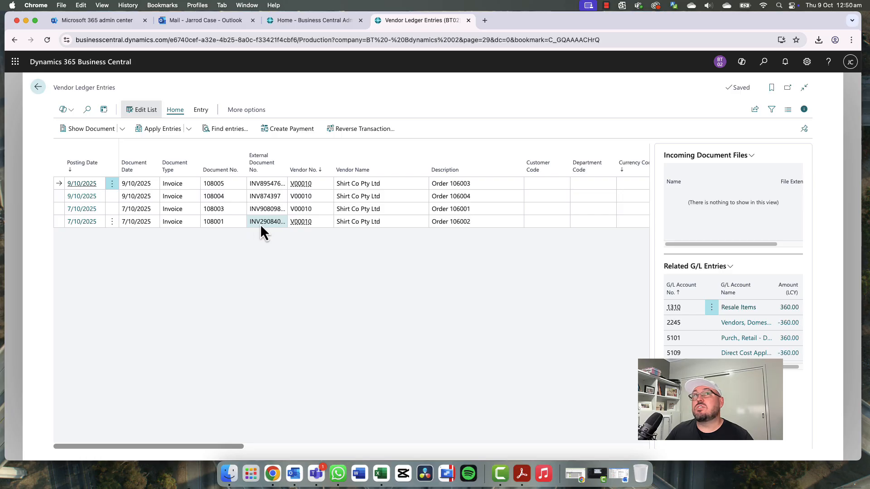
# Create a payment for all listed Shirt Co Pty Ltd invoices in batch PMT REG, paid from bank account B010
pyautogui.click(235, 223)
pyautogui.press('super+a')
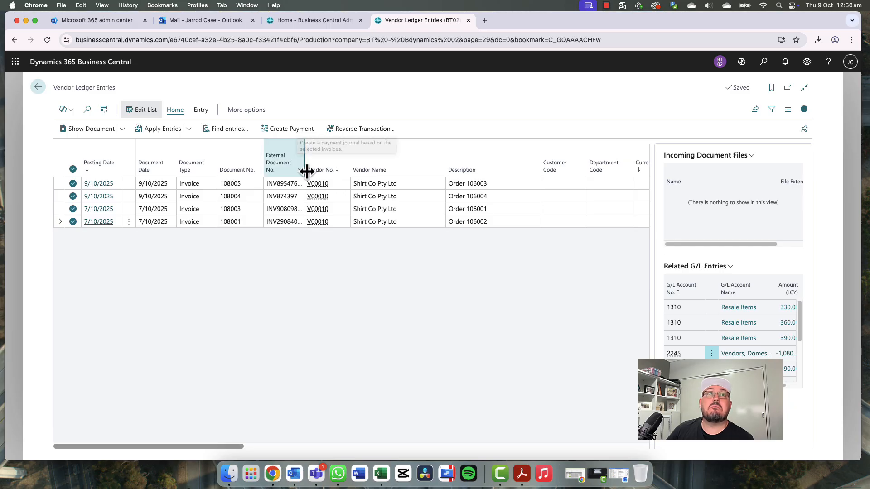
pyautogui.click(292, 128)
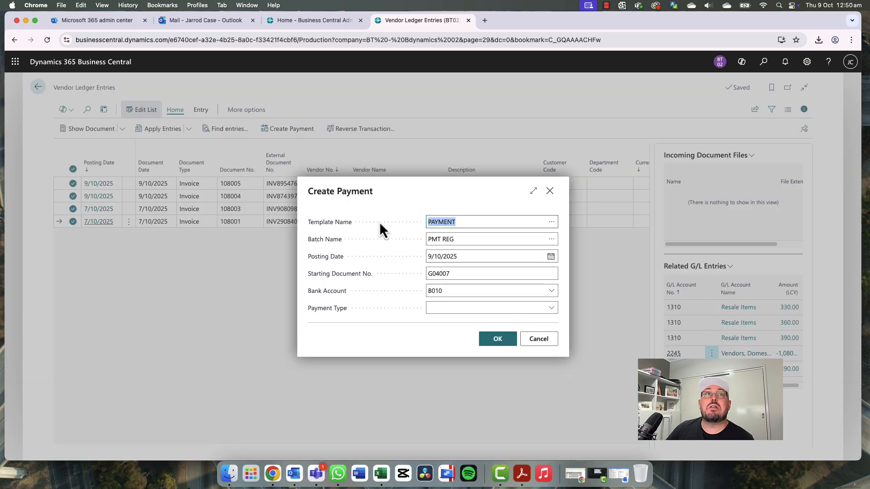
pyautogui.click(551, 292)
pyautogui.click(465, 331)
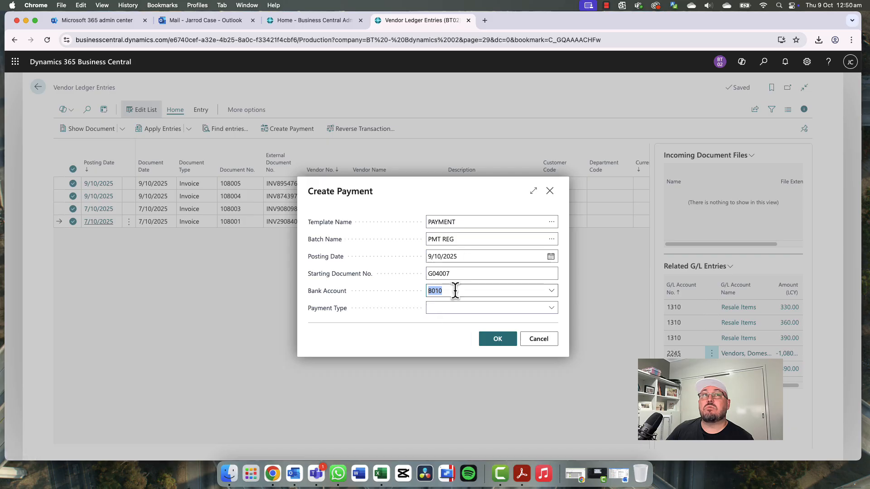
pyautogui.click(501, 343)
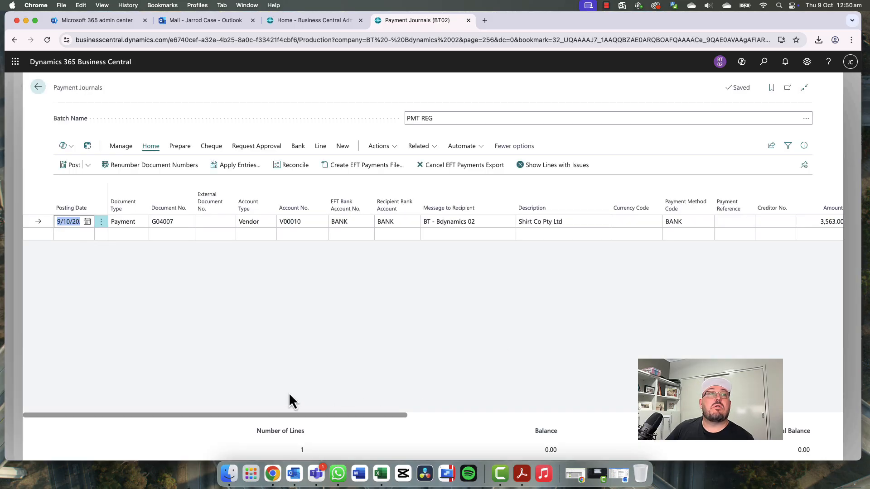
# Check the amount on the Shirt Co Pty Ltd payment line and review the invoices it is applied to
pyautogui.moveTo(347, 415); pyautogui.dragTo(500, 431)
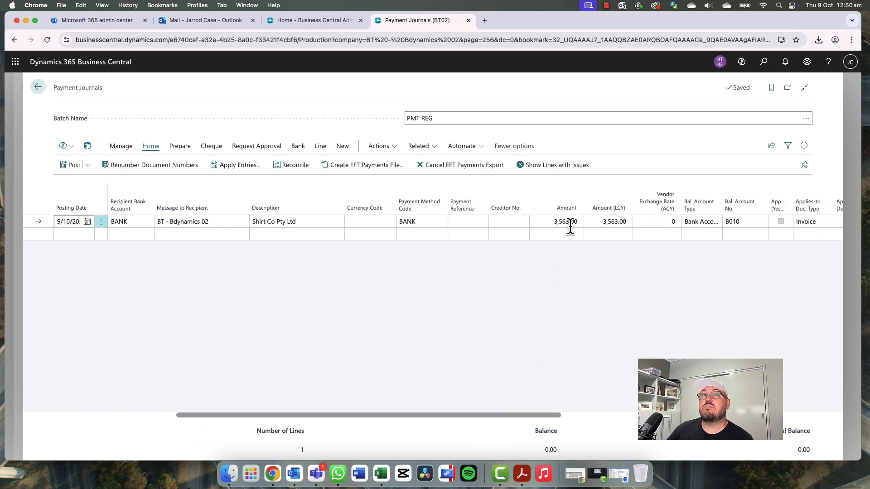
pyautogui.click(247, 172)
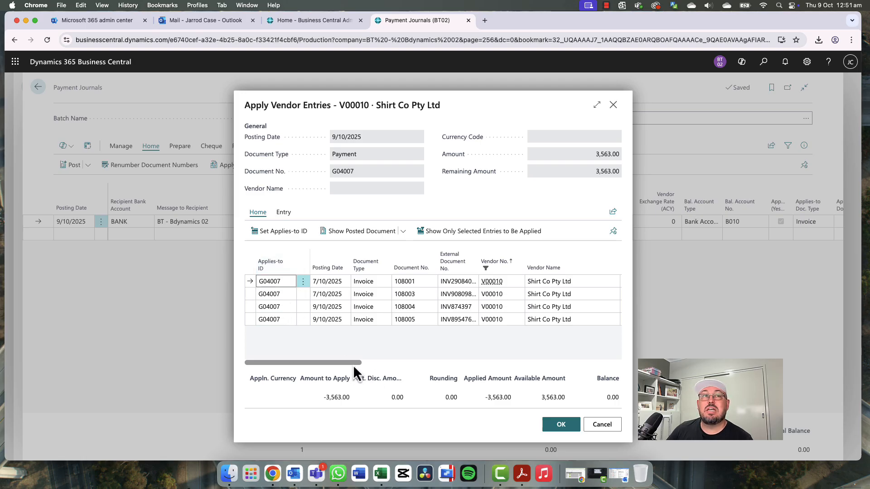
pyautogui.moveTo(352, 364); pyautogui.dragTo(327, 369)
pyautogui.click(594, 425)
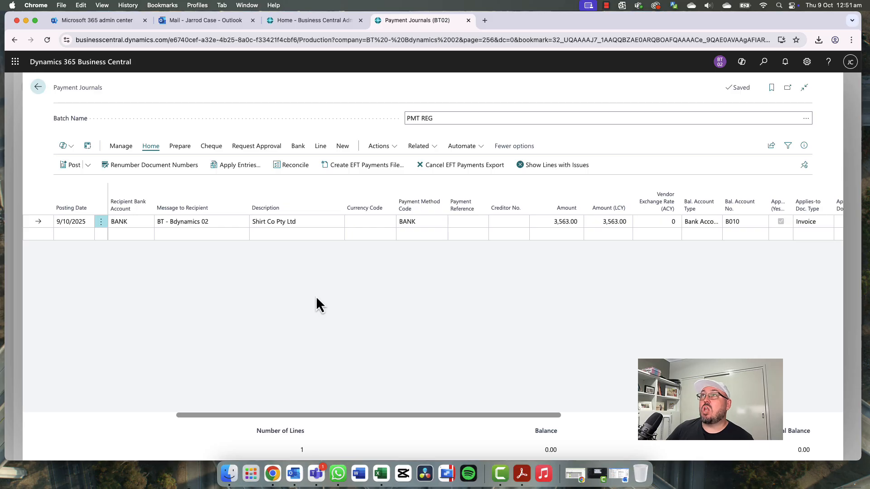
# Personalise the payment journal's home actions by adding Send Remittance Advice after Create EFT Payments File and moving Post behind it
pyautogui.click(806, 62)
pyautogui.click(748, 129)
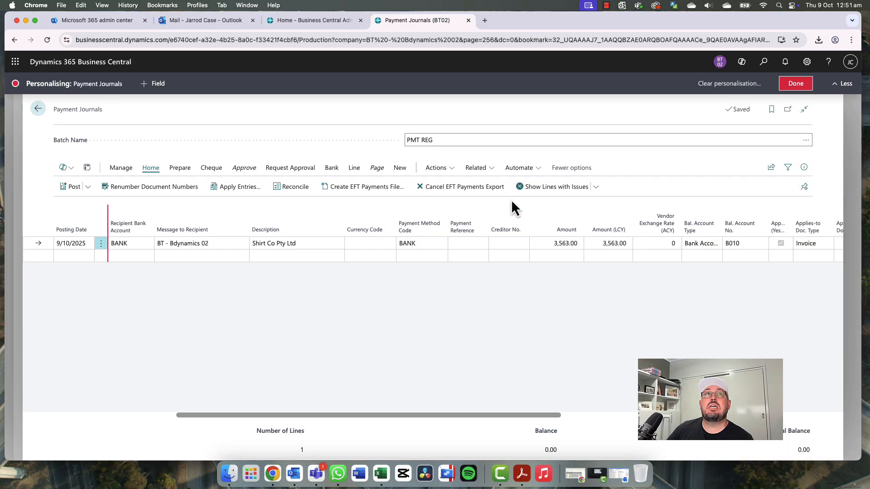
pyautogui.click(474, 169)
pyautogui.moveTo(490, 240)
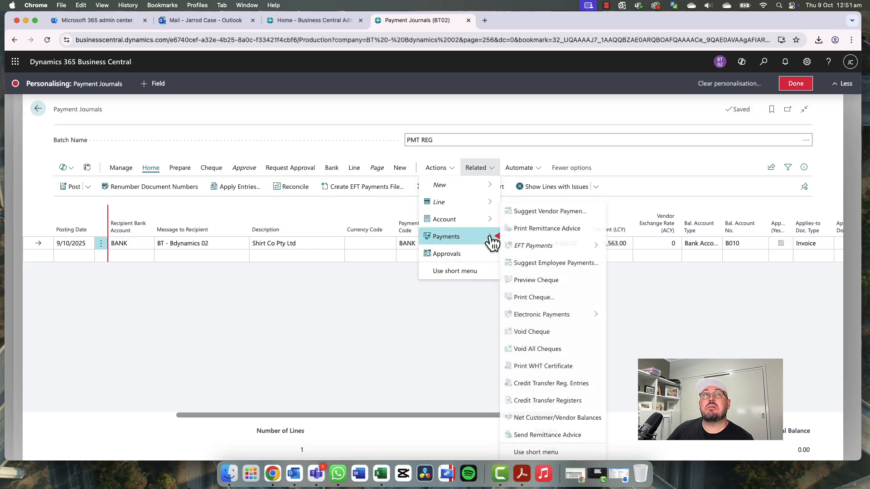
pyautogui.moveTo(548, 437); pyautogui.dragTo(405, 186)
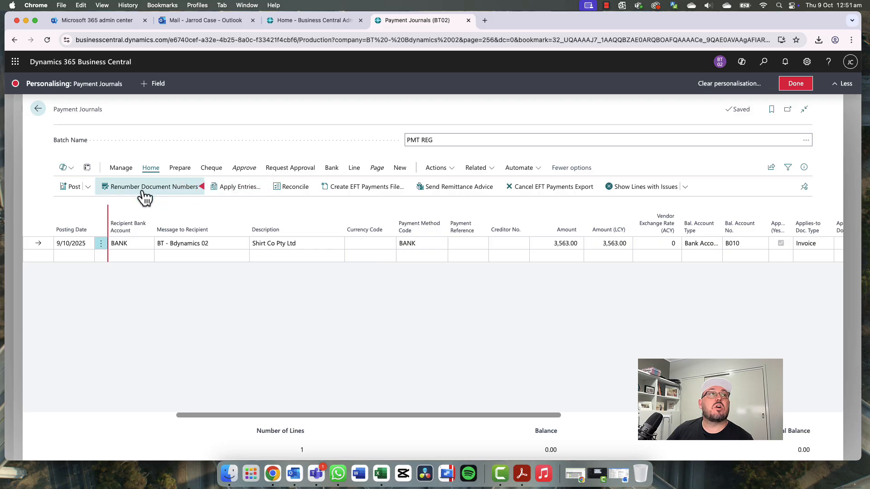
pyautogui.moveTo(72, 190); pyautogui.dragTo(488, 190)
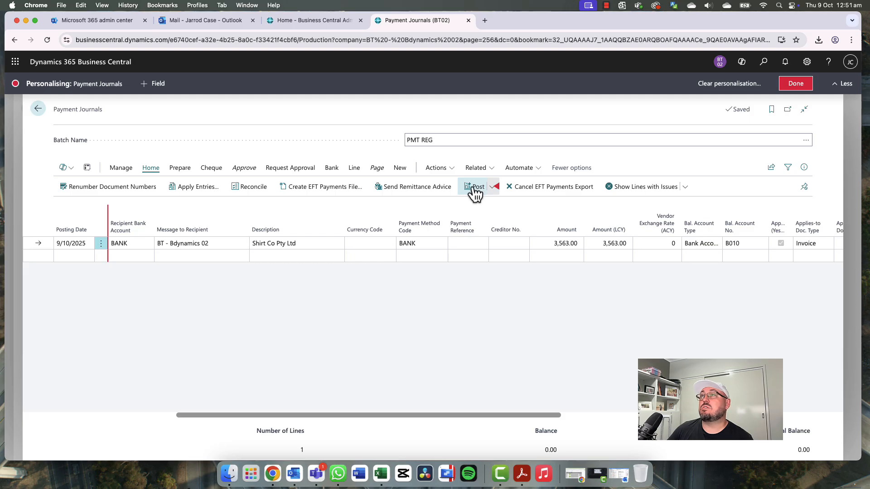
pyautogui.click(800, 85)
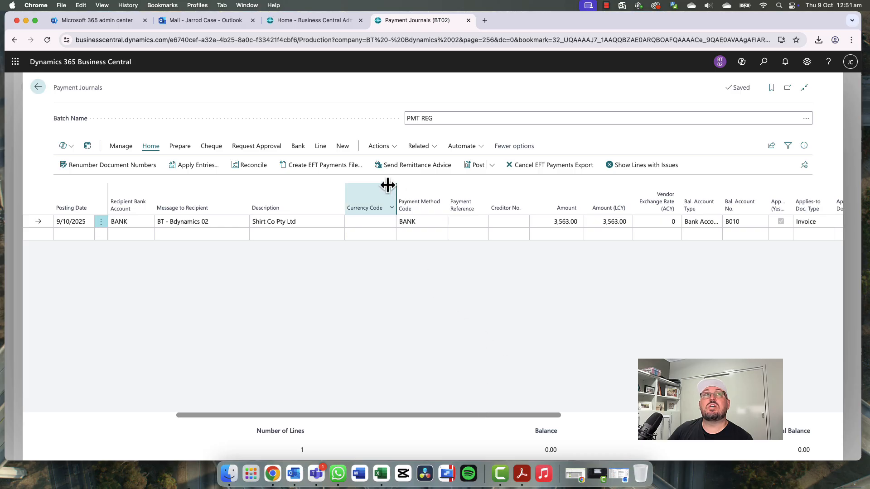
# Create an EFT payments file for the journal with the description EFTTEST
pyautogui.click(325, 167)
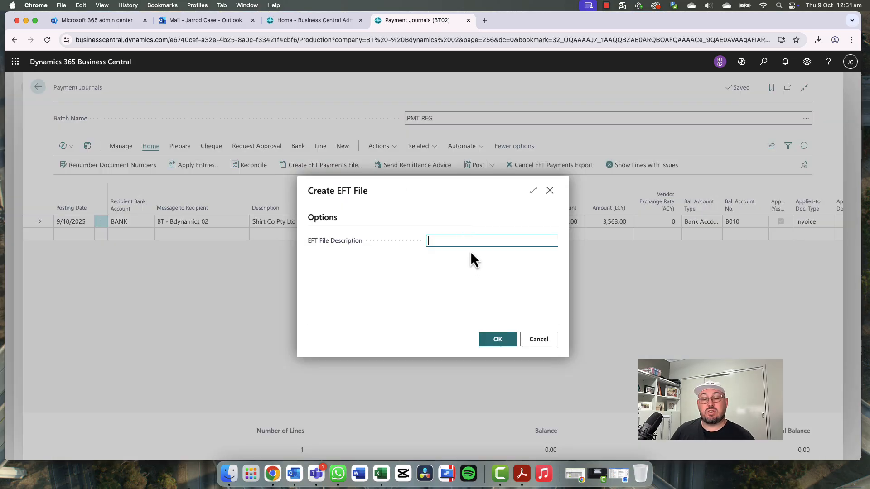
pyautogui.write('EFTTEST')
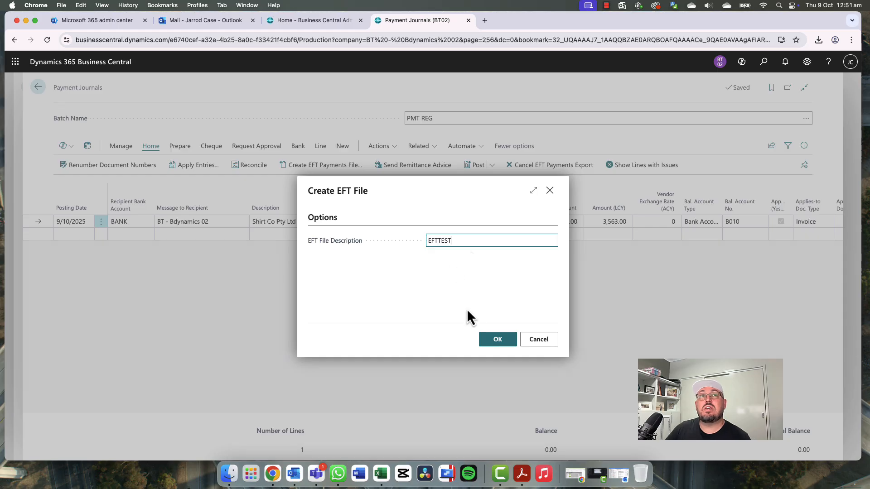
pyautogui.click(493, 343)
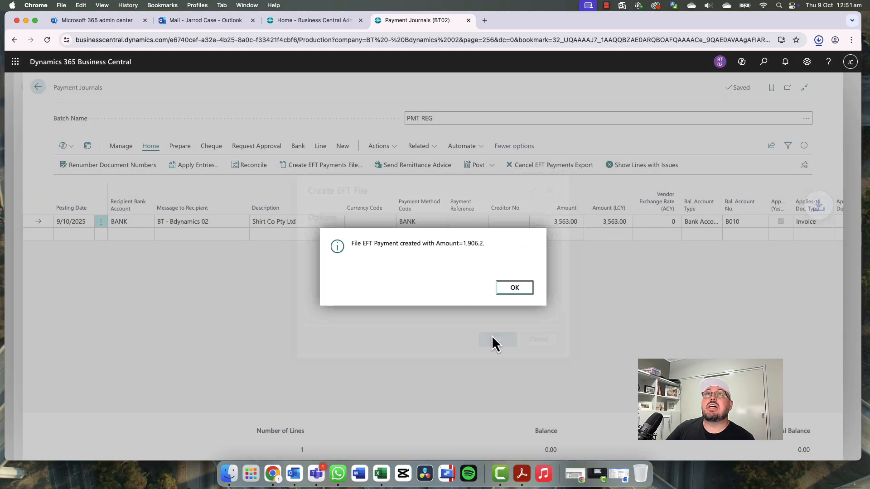
# Inspect the downloaded EFTTEST.aba file in TextEdit, and return to the payment journal
pyautogui.moveTo(735, 60)
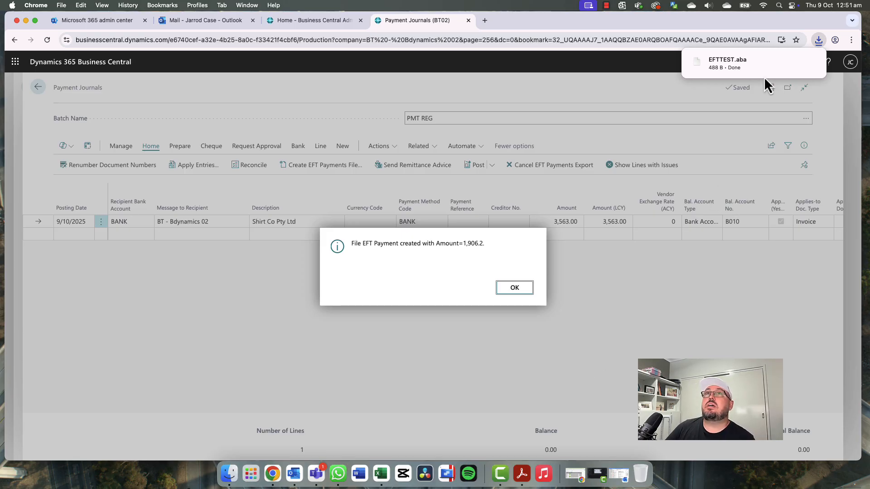
pyautogui.click(795, 62)
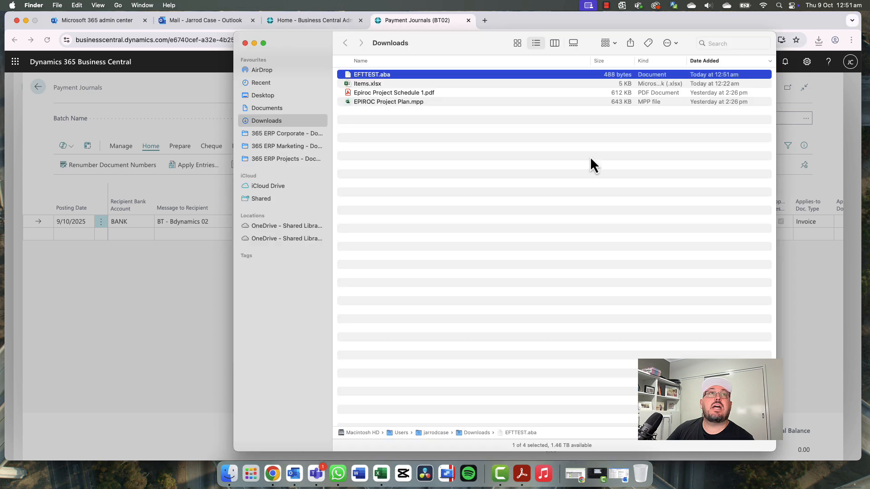
pyautogui.rightClick(368, 72)
pyautogui.moveTo(406, 88)
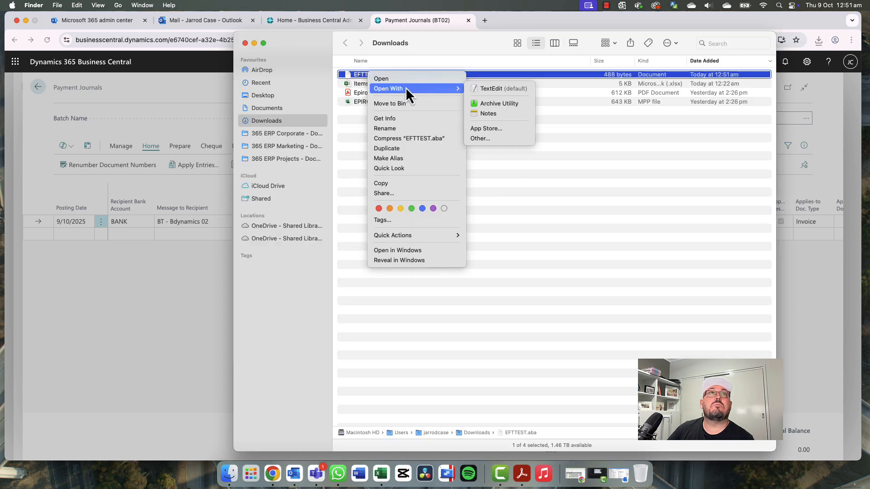
pyautogui.click(516, 91)
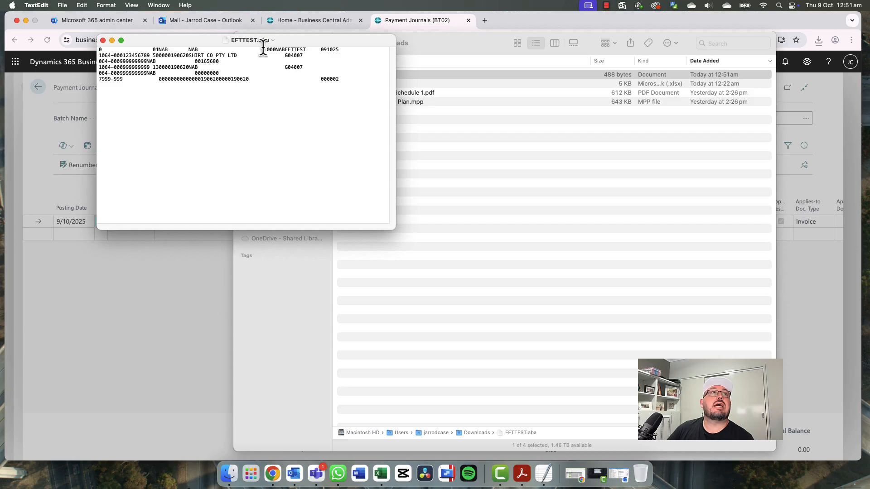
pyautogui.moveTo(290, 51); pyautogui.dragTo(566, 154)
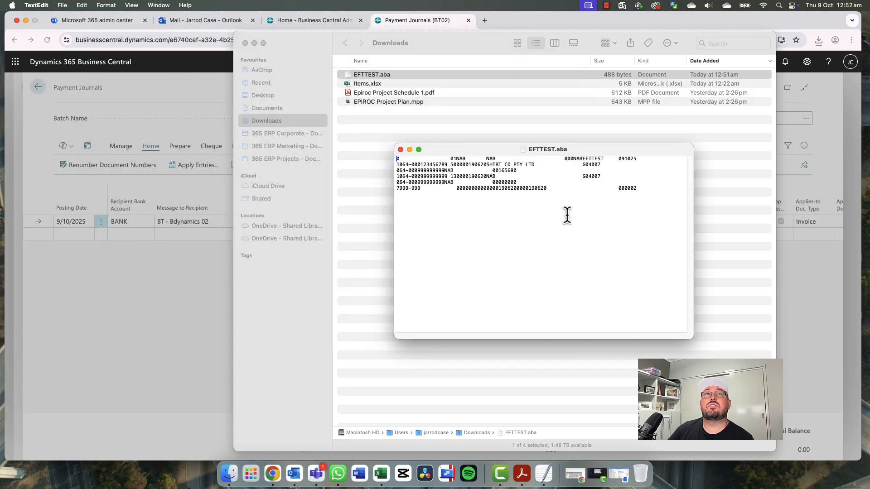
pyautogui.click(400, 150)
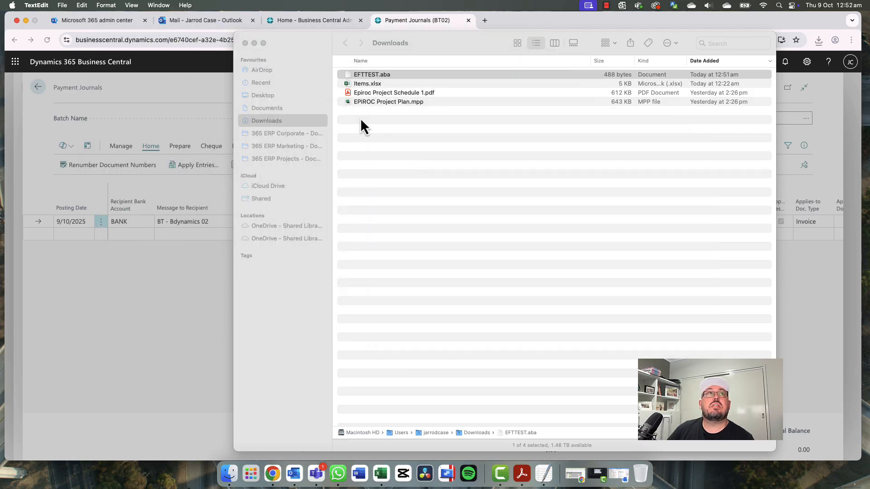
pyautogui.click(245, 43)
pyautogui.click(525, 293)
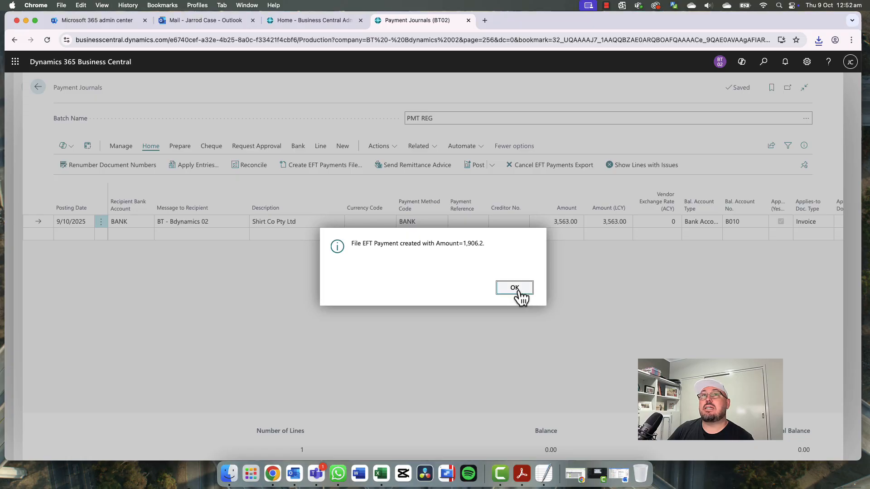
pyautogui.click(523, 292)
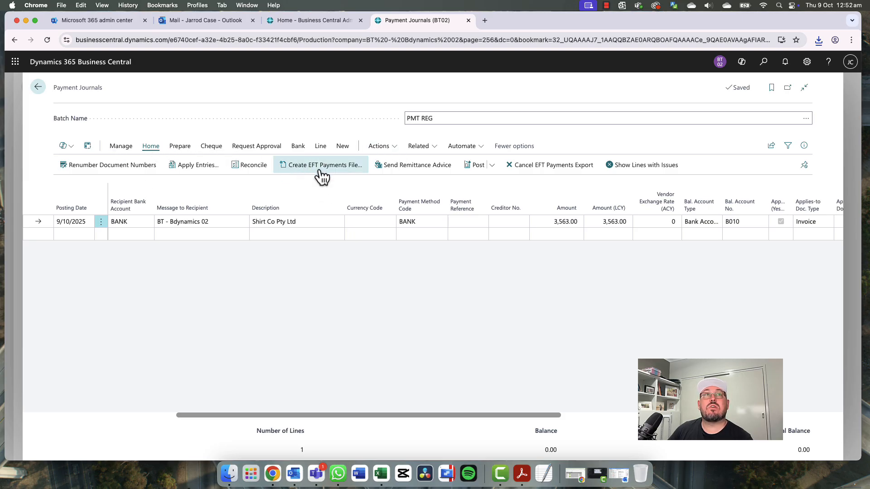
# Try to delete the exported Shirt Co Pty Ltd payment line, and refresh the journal page
pyautogui.click(121, 147)
pyautogui.click(76, 165)
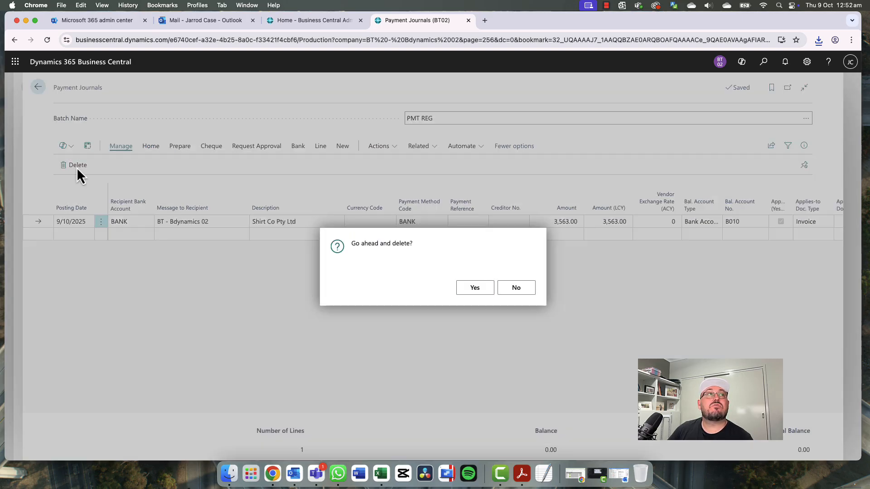
pyautogui.click(476, 291)
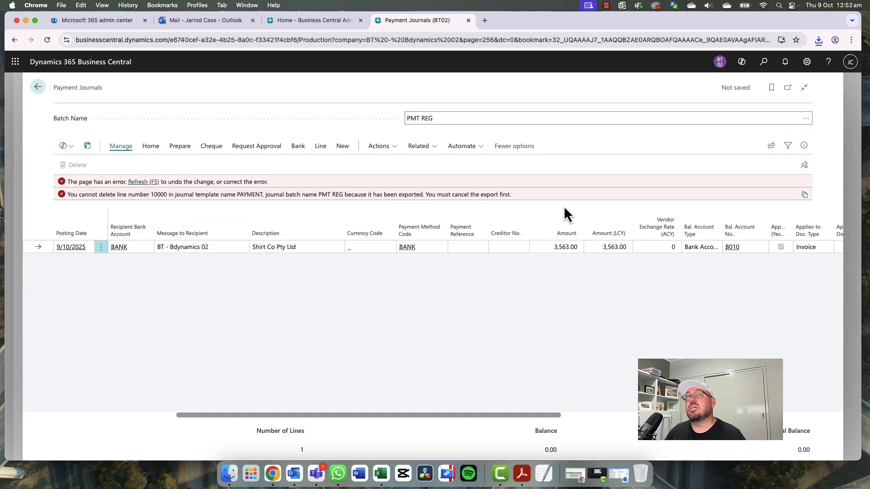
pyautogui.click(143, 182)
pyautogui.click(151, 147)
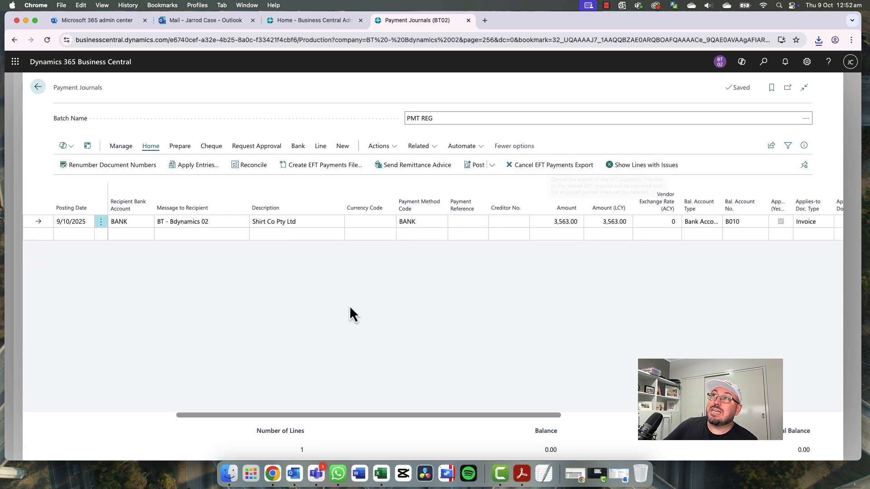
# Preview the remittance advice email and its PDF attachment with Email set to Yes (Prompt for Settings), and discard the email
pyautogui.click(417, 168)
pyautogui.click(455, 258)
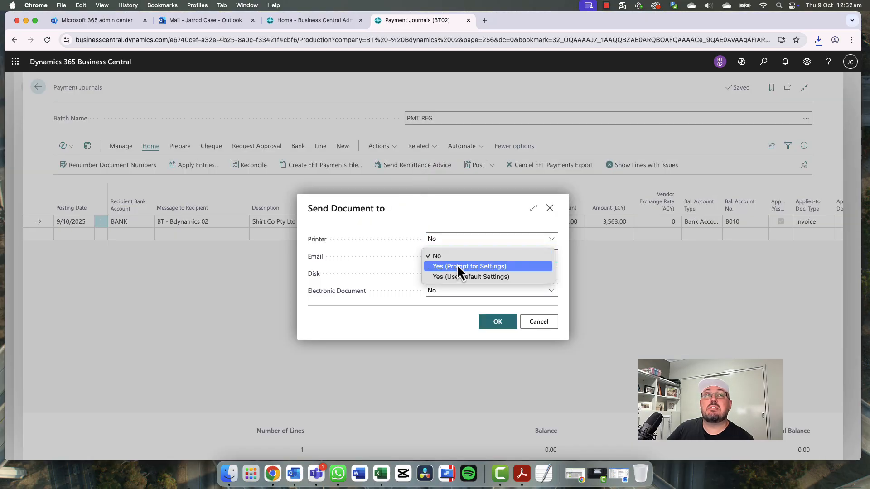
pyautogui.click(463, 267)
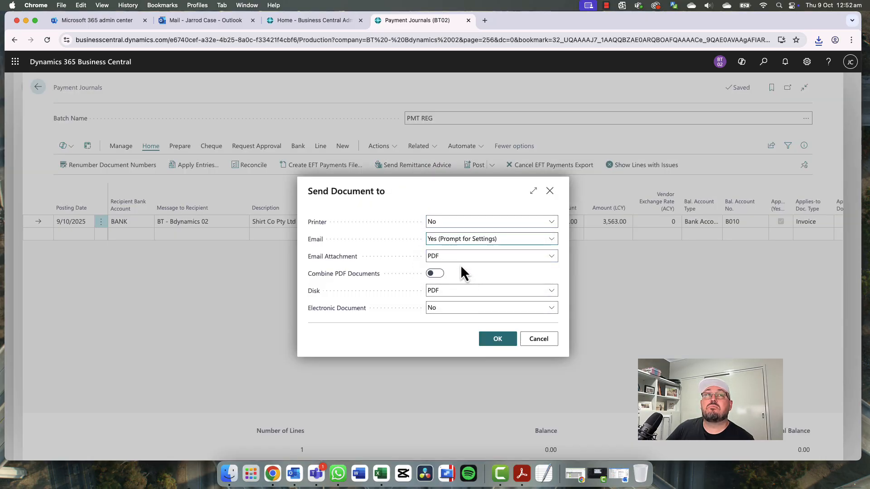
pyautogui.click(503, 343)
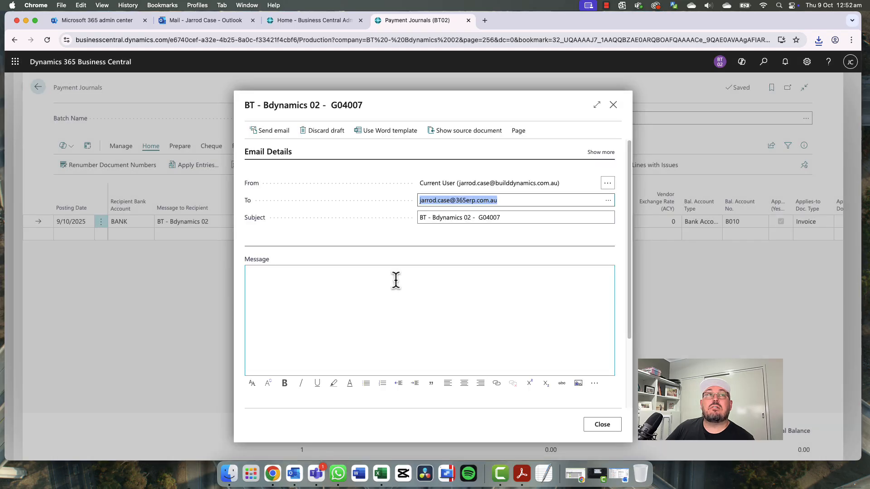
pyautogui.scroll(-5, 529, 396)
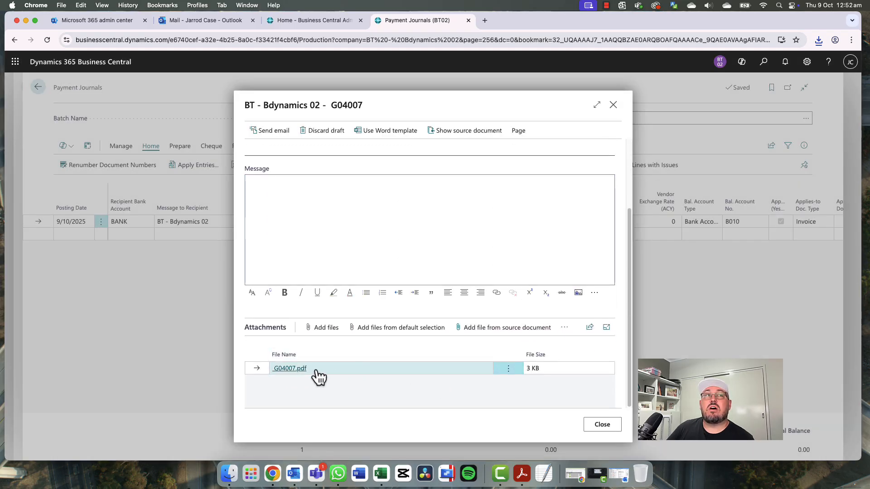
pyautogui.scroll(5, 319, 375)
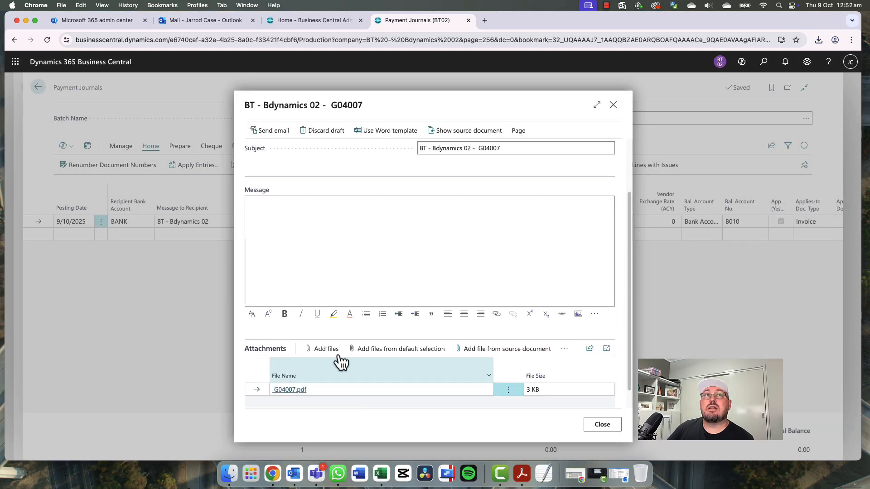
pyautogui.click(616, 430)
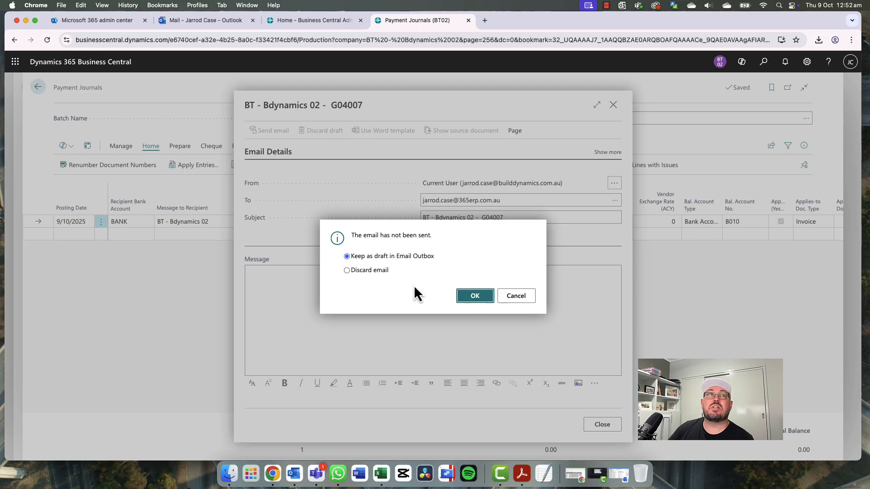
pyautogui.click(375, 272)
pyautogui.click(473, 297)
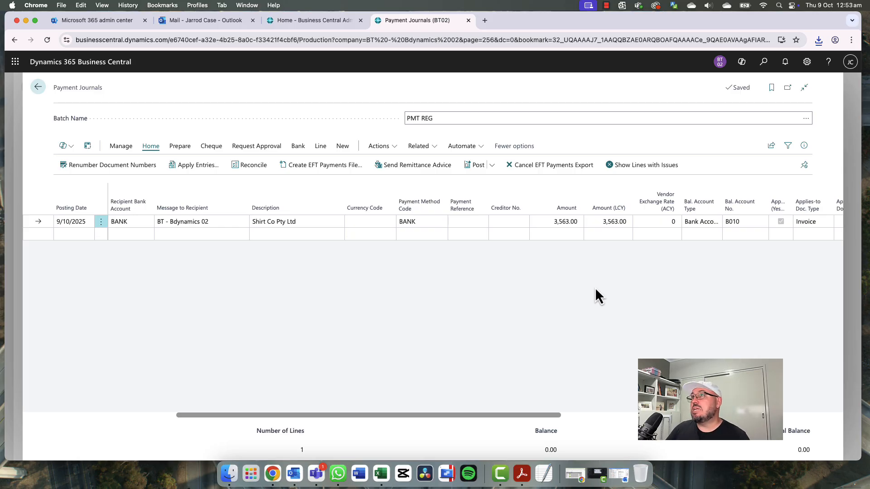
# Look up the Report Selection - Purchase setup for the Vendor Remittance usage, and return to the payment journal
pyautogui.click(764, 63)
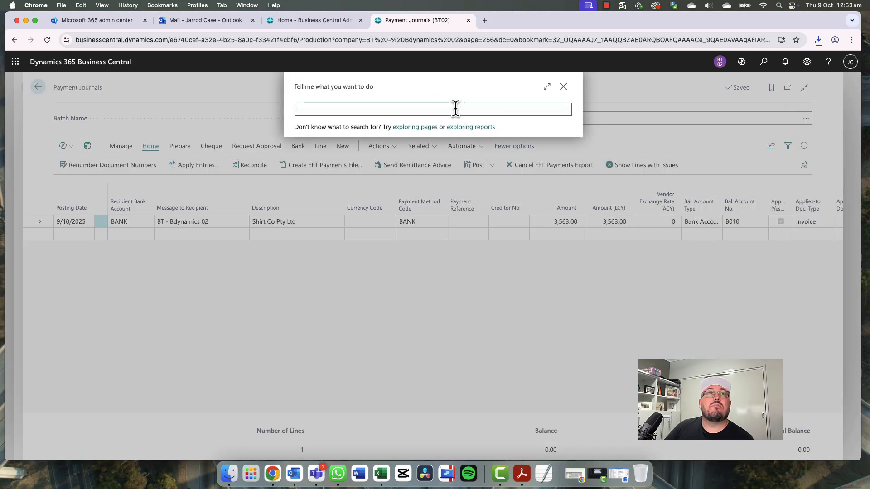
pyautogui.write('re')
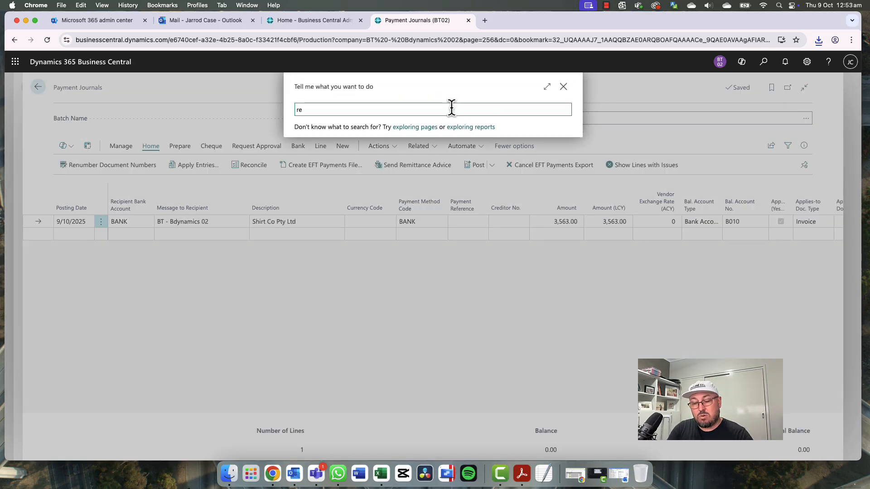
pyautogui.write('p pur')
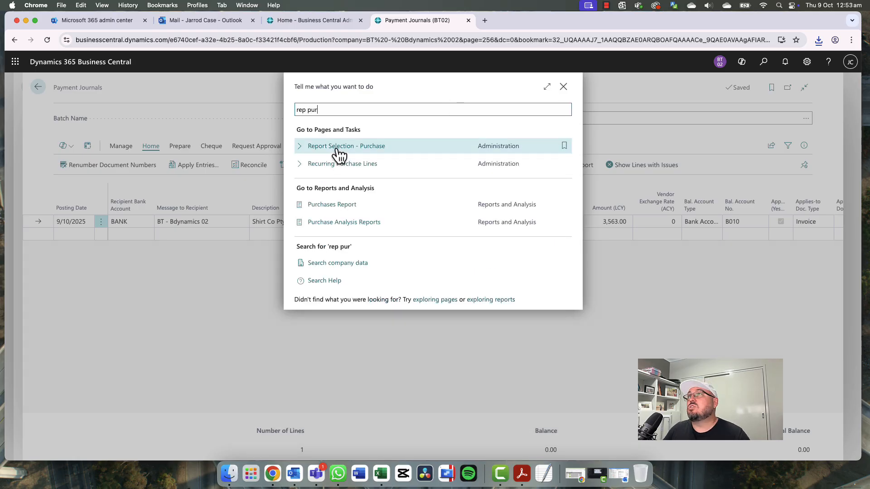
pyautogui.click(337, 149)
pyautogui.click(460, 121)
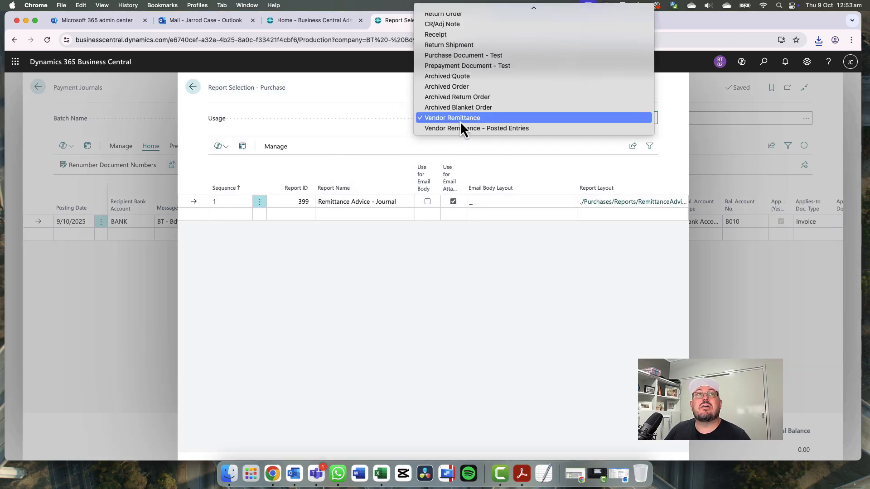
pyautogui.scroll(3, 466, 63)
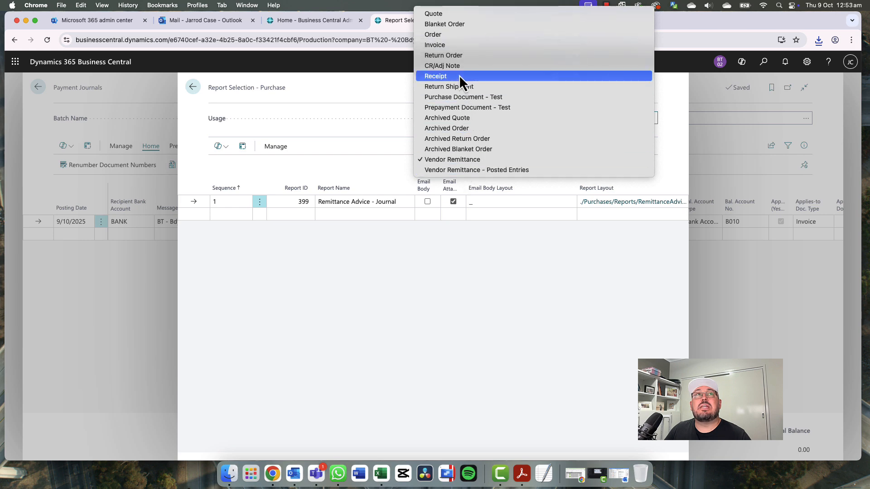
pyautogui.click(452, 161)
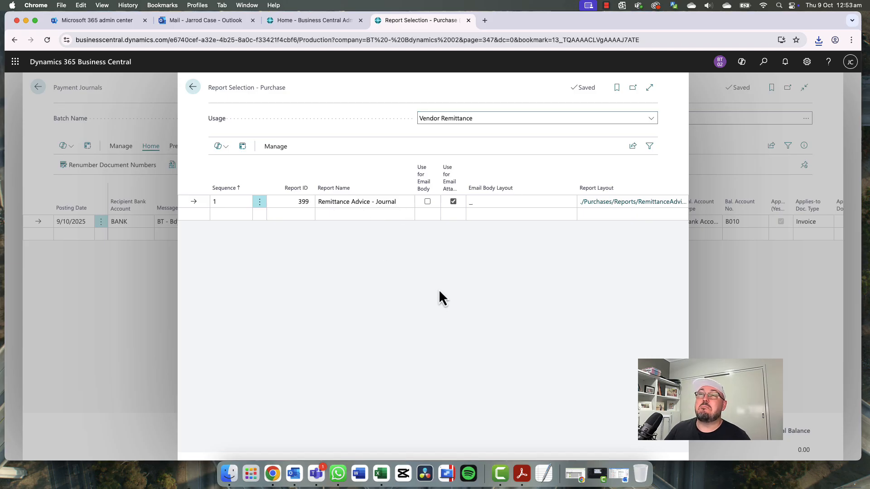
pyautogui.click(193, 87)
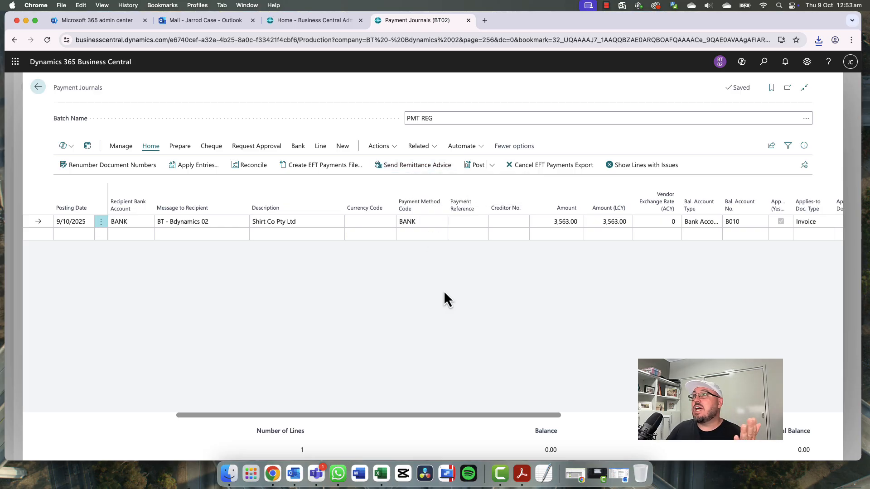
# Preview the posting of the Shirt Co Pty Ltd payment, post the journal, and return to the home page
pyautogui.click(493, 167)
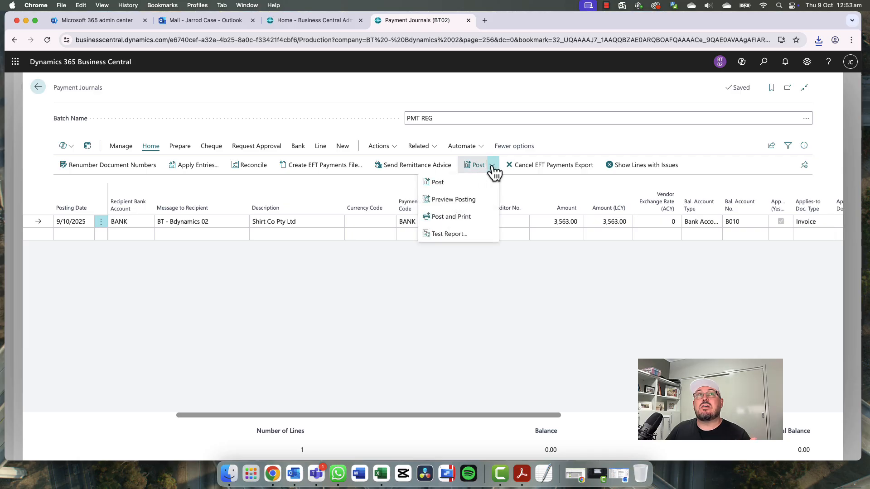
pyautogui.click(474, 200)
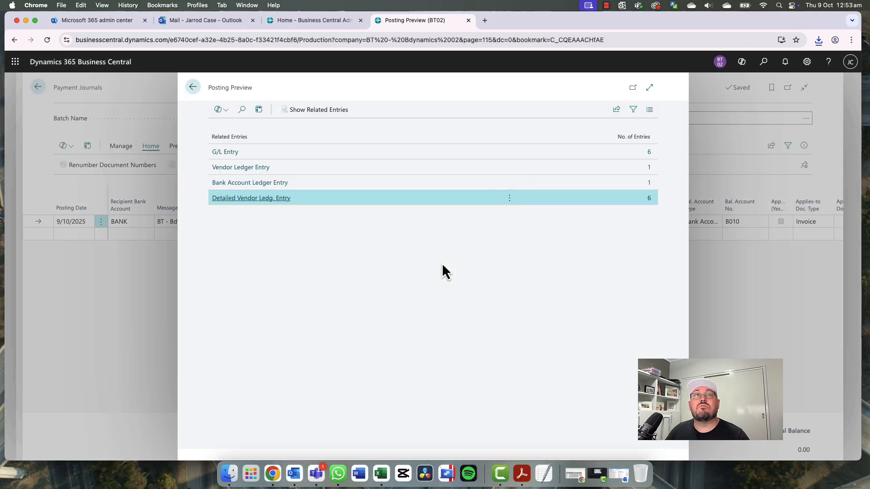
pyautogui.press('Escape')
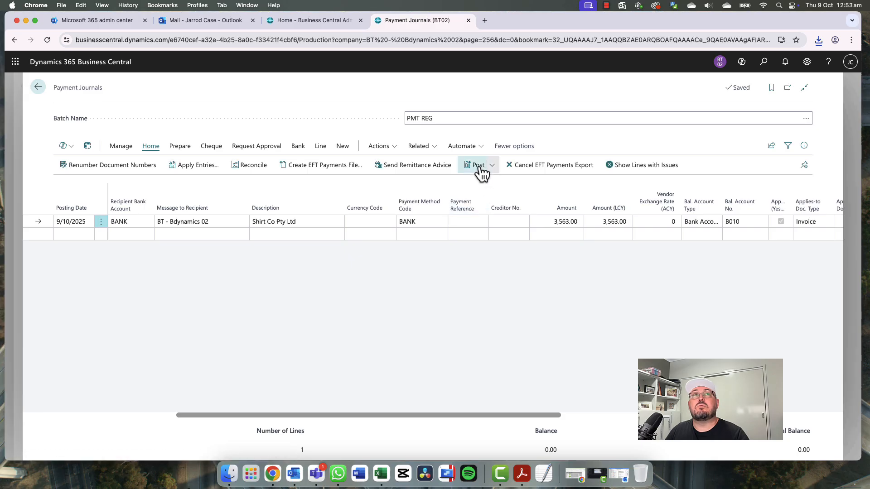
pyautogui.click(478, 166)
pyautogui.click(475, 290)
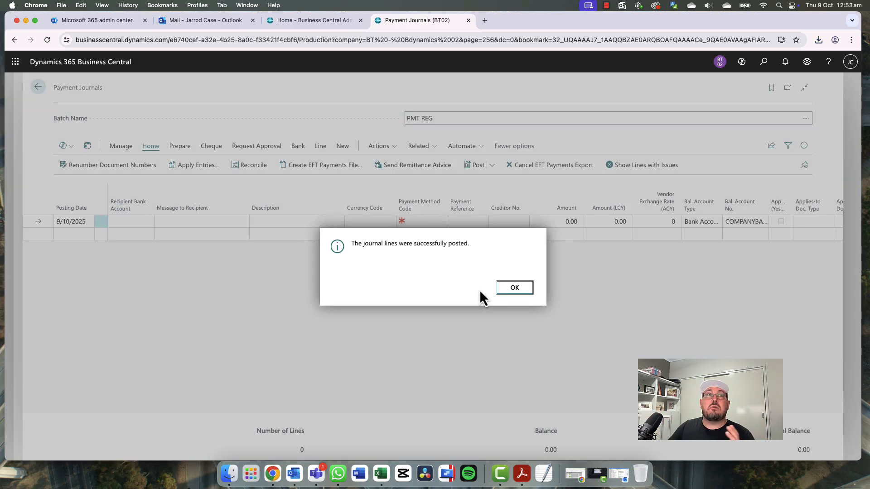
pyautogui.click(514, 290)
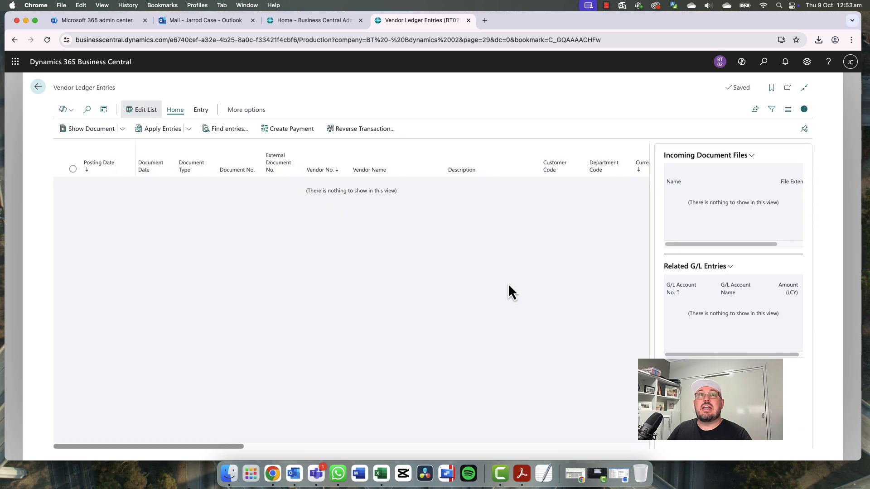
pyautogui.press('Escape')
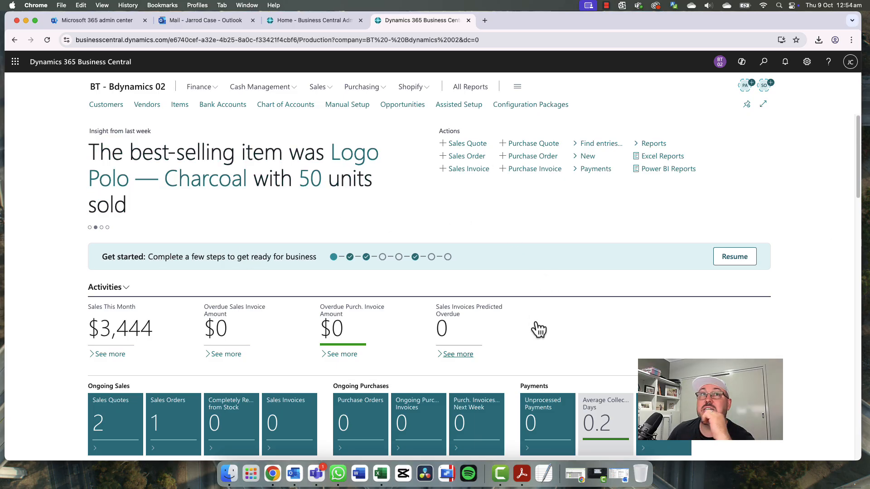
# Open the Chart of Accounts and filter the list to accounts with a Net Change of <>0
pyautogui.scroll(-1, 542, 328)
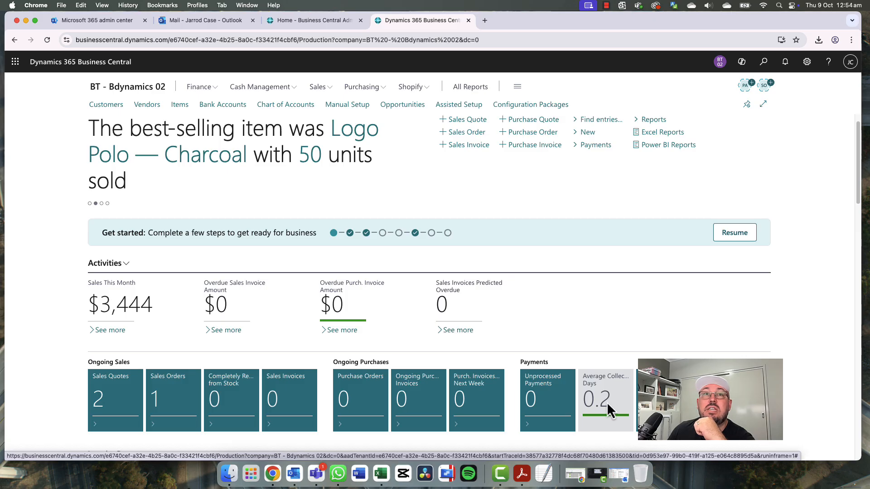
pyautogui.scroll(1, 252, 360)
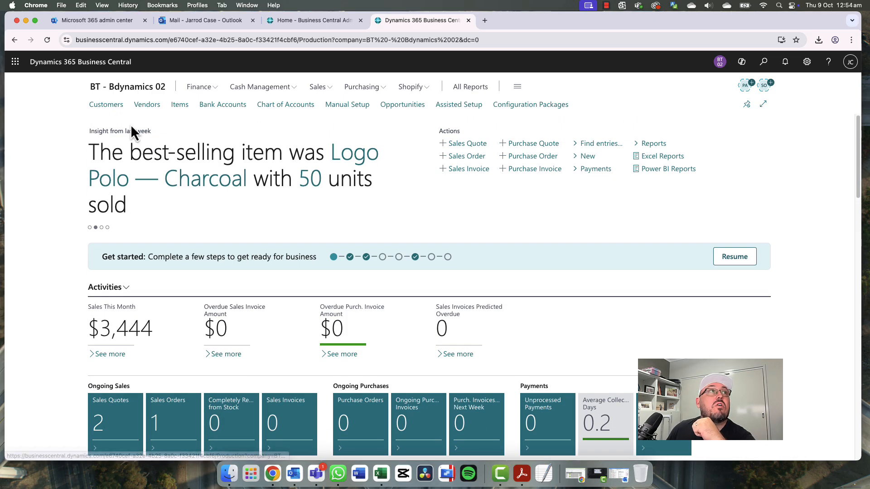
pyautogui.click(200, 88)
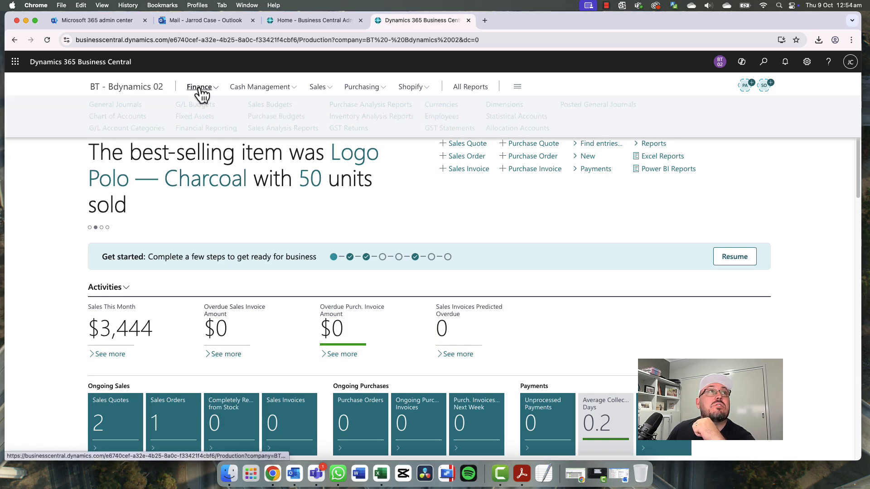
pyautogui.click(130, 118)
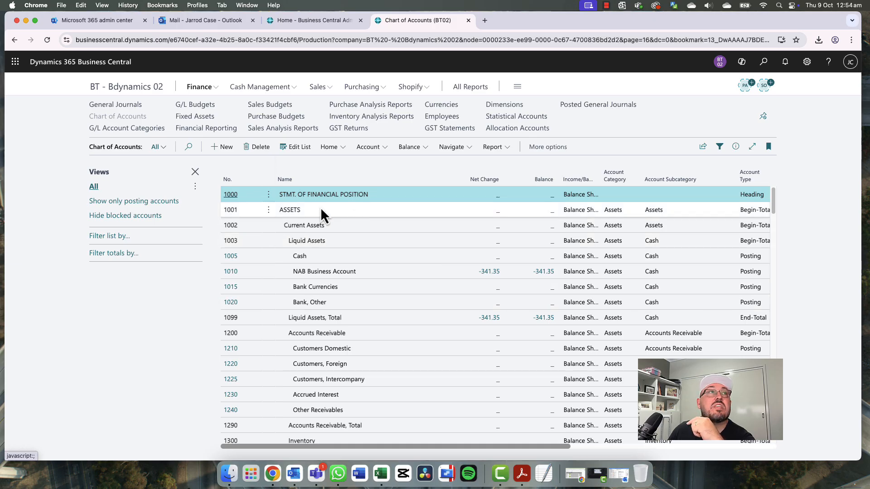
pyautogui.click(114, 236)
pyautogui.click(114, 254)
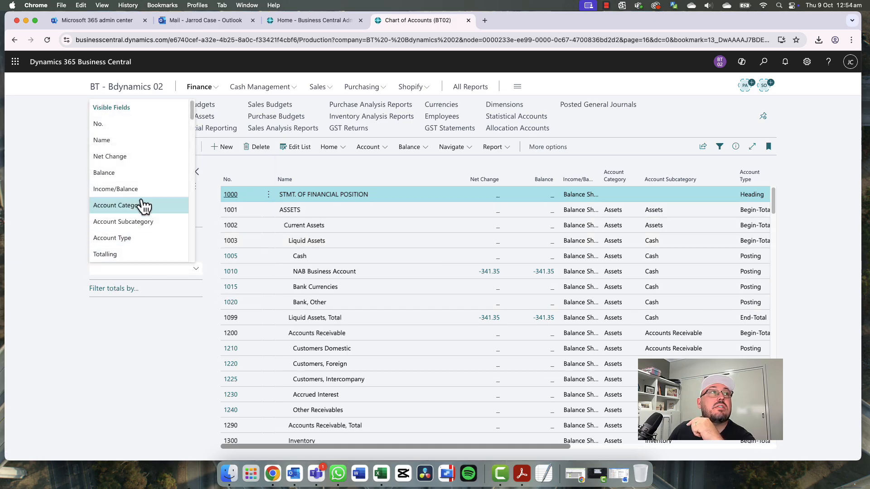
pyautogui.click(124, 158)
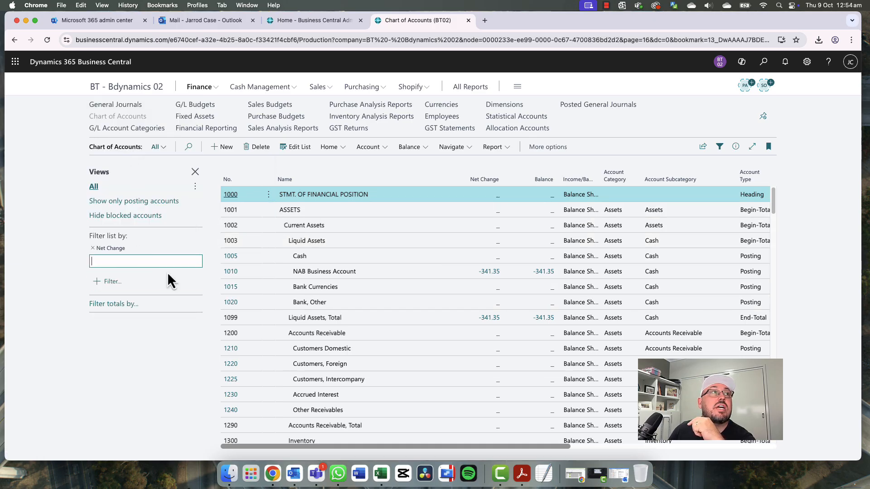
pyautogui.write('<>0')
pyautogui.press('Return')
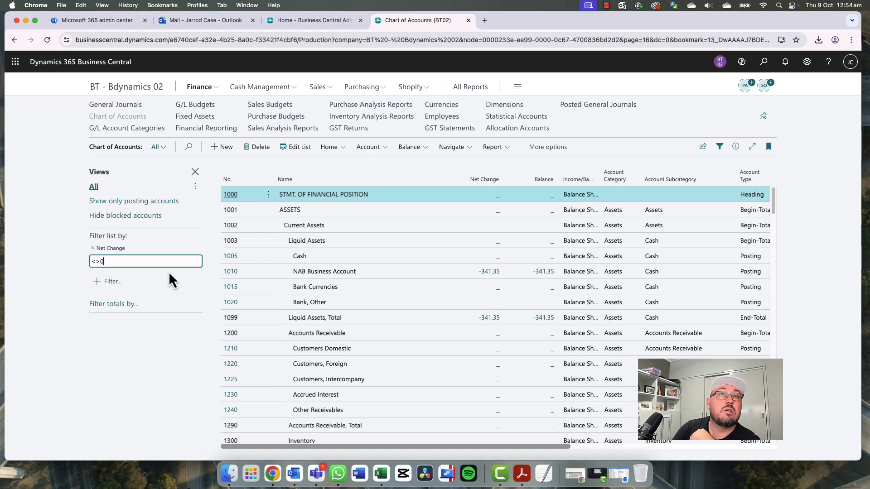
# Examine the net changes and balances of the filtered asset, liability, income and cost accounts
pyautogui.scroll(-3, 464, 336)
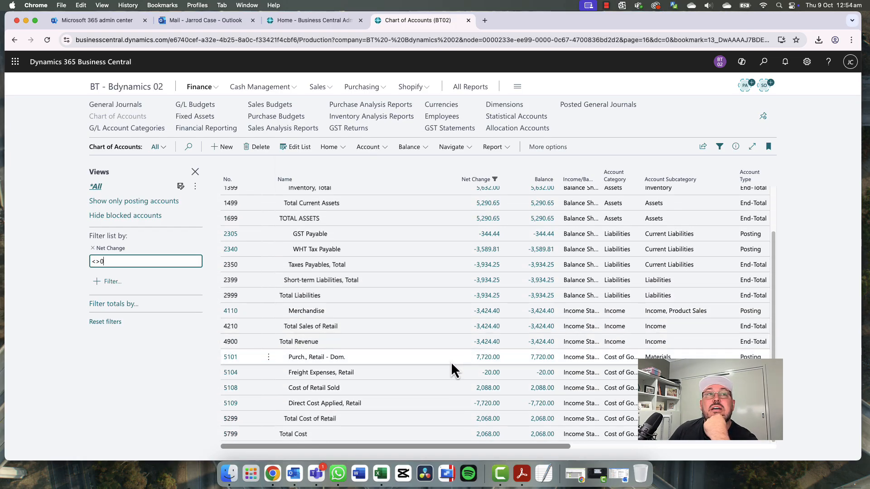
pyautogui.scroll(2, 451, 375)
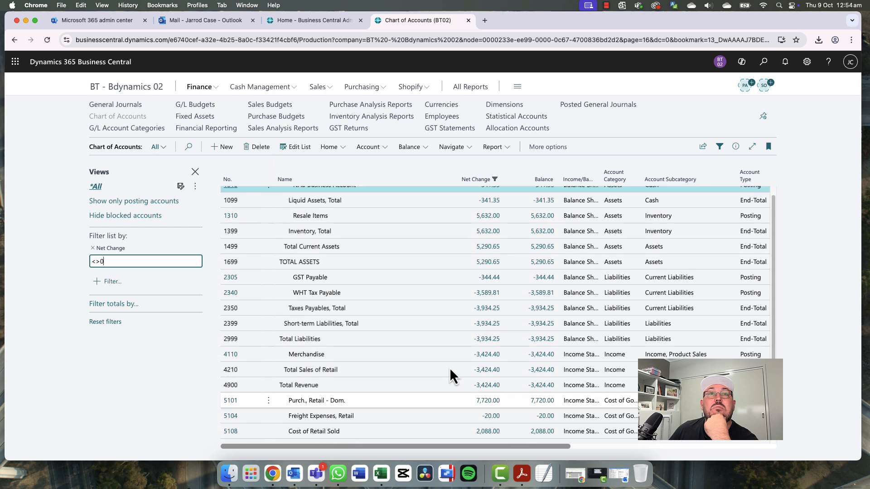
pyautogui.scroll(-2, 498, 385)
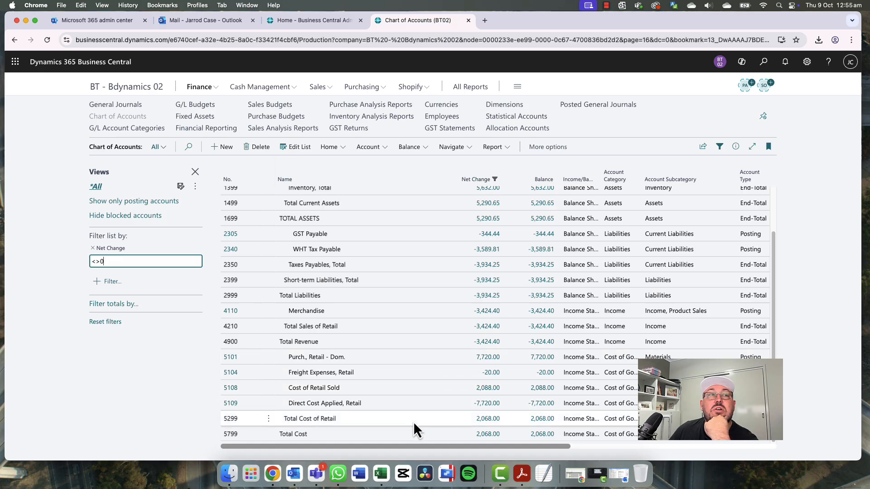
pyautogui.scroll(2, 431, 382)
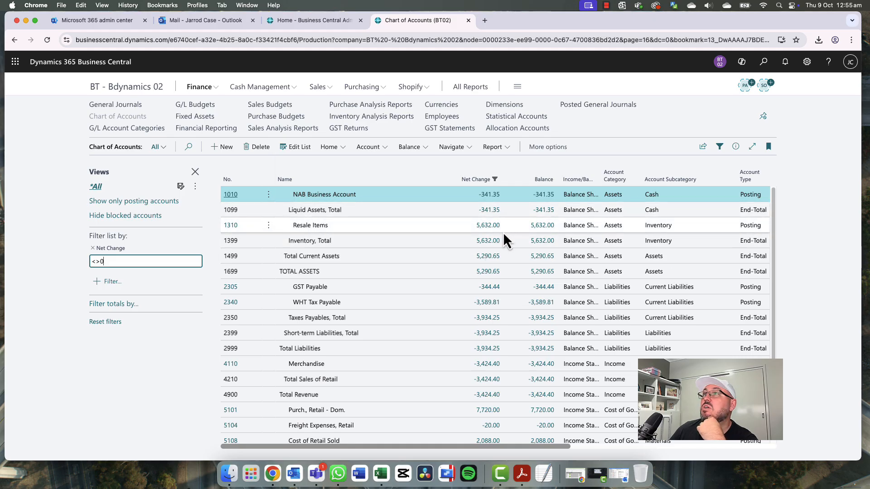
pyautogui.scroll(-2, 578, 386)
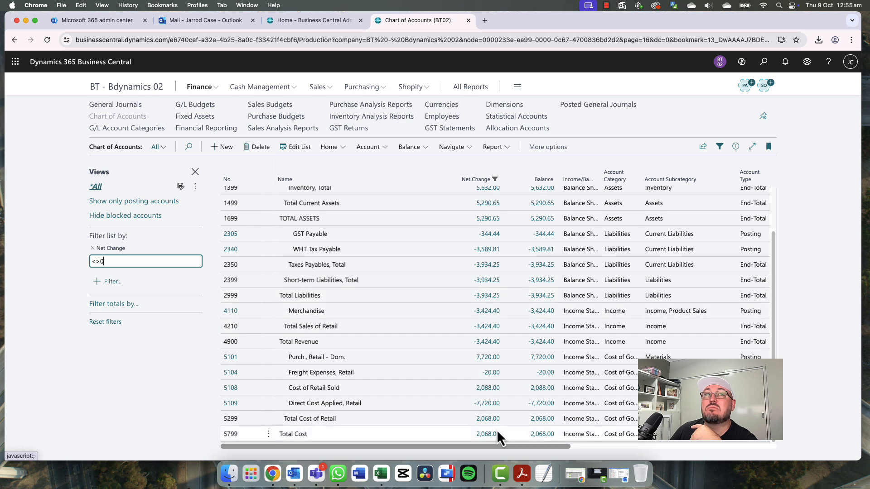
pyautogui.scroll(3, 509, 356)
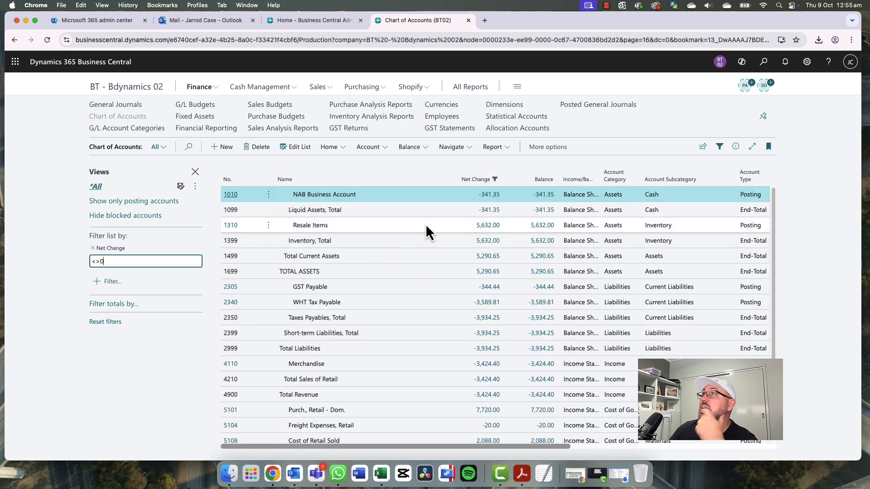
# Open the Bank Accounts list and check the balance of the NAB General account
pyautogui.click(142, 91)
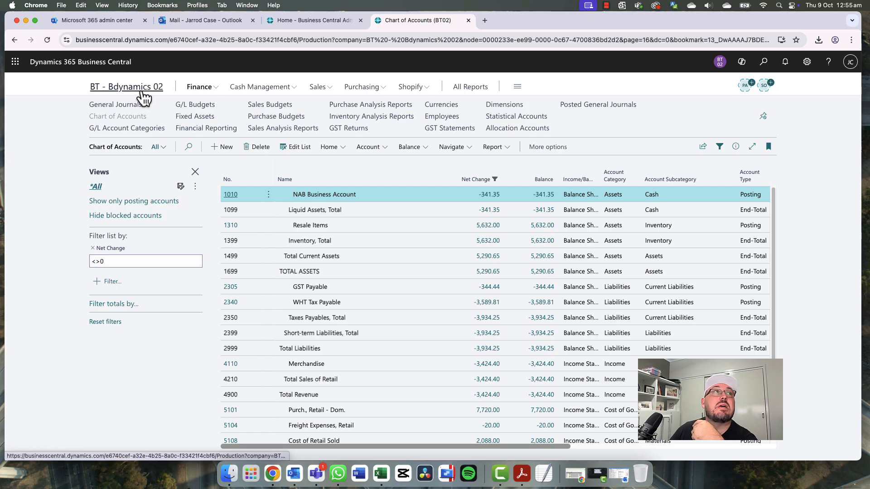
pyautogui.click(283, 89)
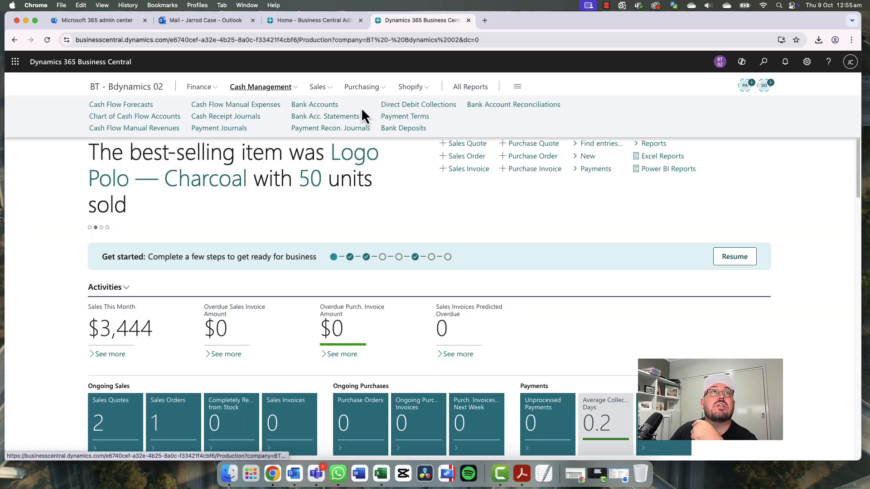
pyautogui.click(313, 107)
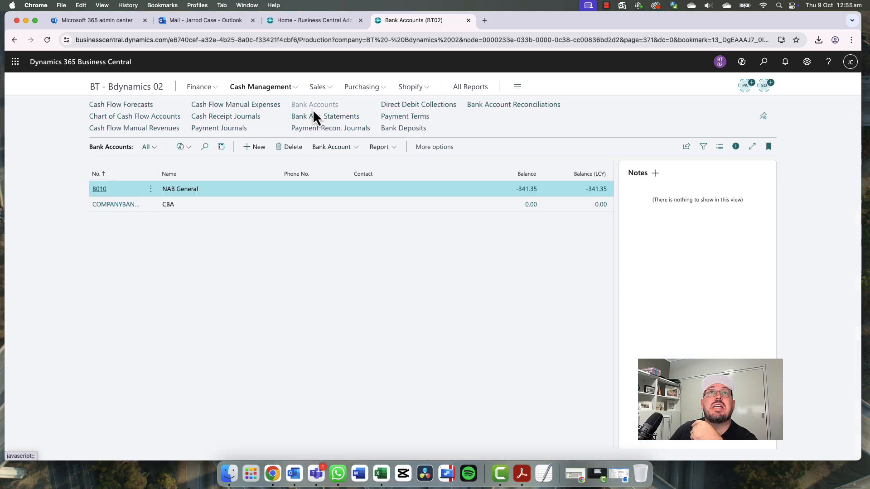
pyautogui.click(536, 191)
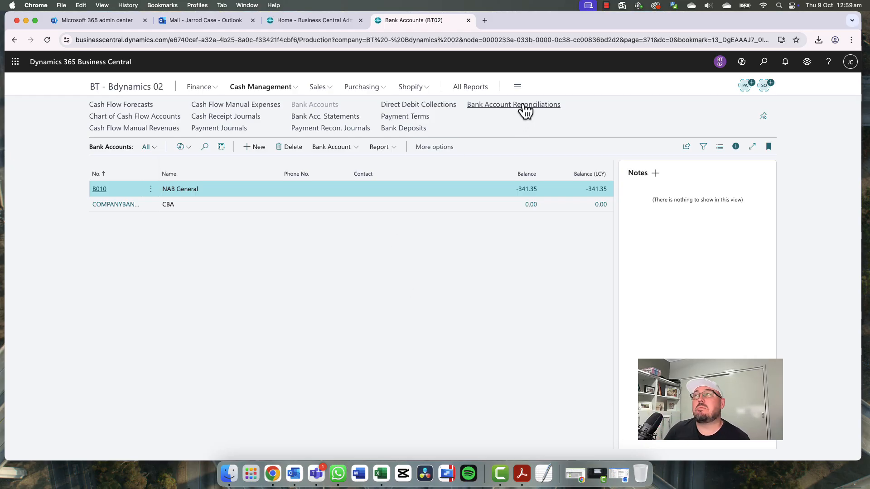
# Open the NAB General bank account reconciliation for statement 1 and review its statement lines and ledger entries
pyautogui.click(521, 106)
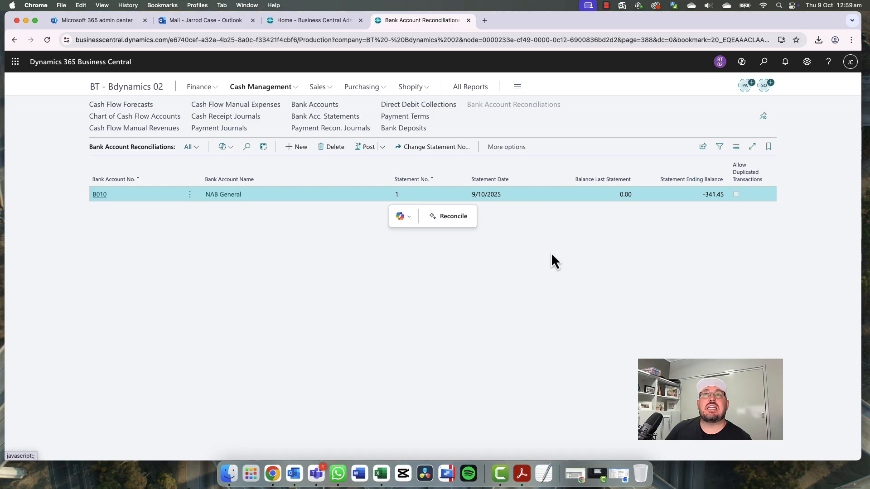
pyautogui.click(100, 195)
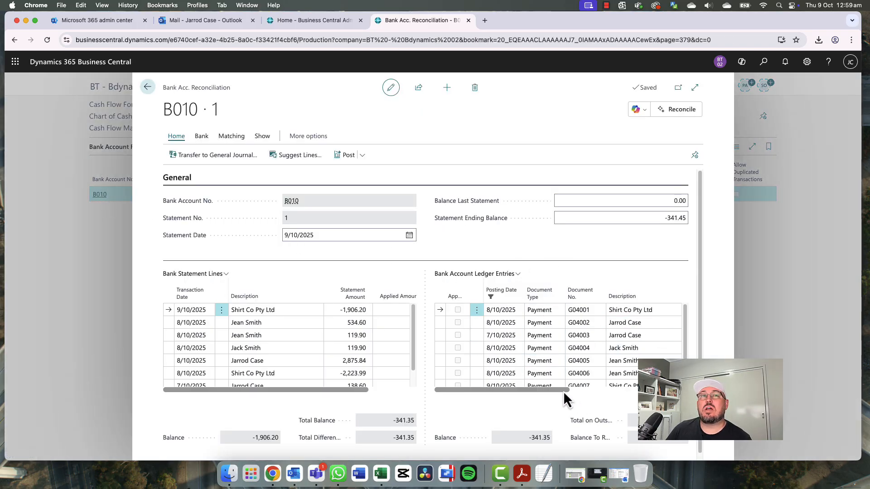
pyautogui.moveTo(564, 391); pyautogui.dragTo(546, 395)
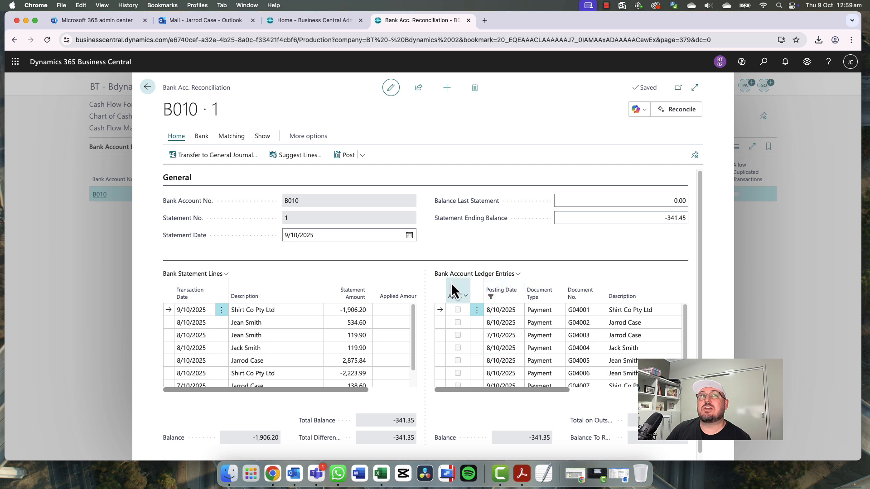
pyautogui.moveTo(537, 393); pyautogui.dragTo(634, 408)
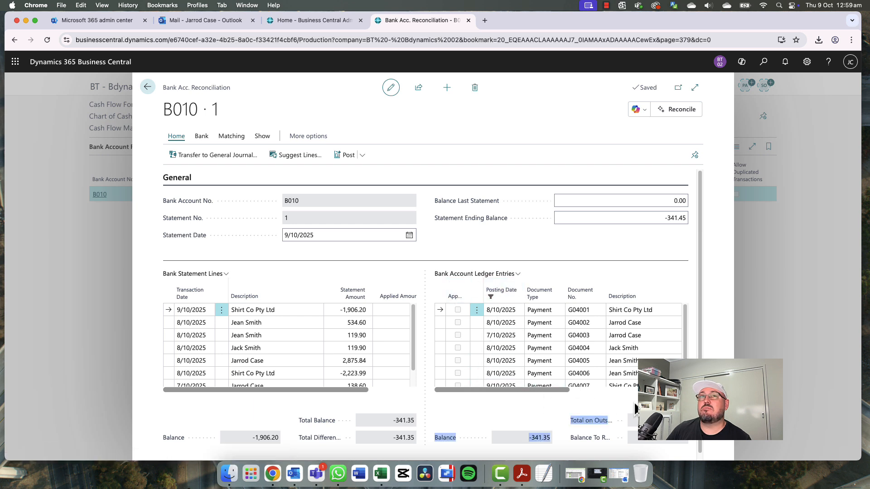
pyautogui.click(619, 410)
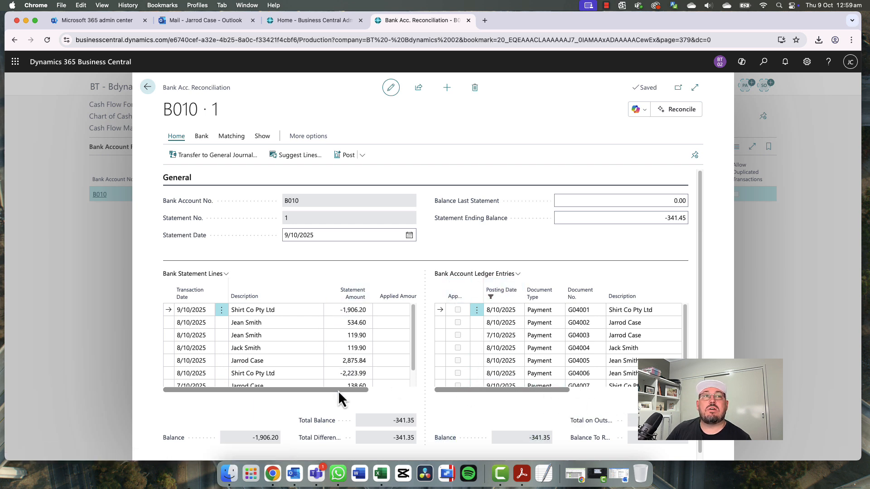
# Examine the bank statement lines and their amounts in the reconciliation
pyautogui.hscroll(5, 338, 391)
pyautogui.hscroll(-5, 265, 347)
pyautogui.scroll(-1, 328, 366)
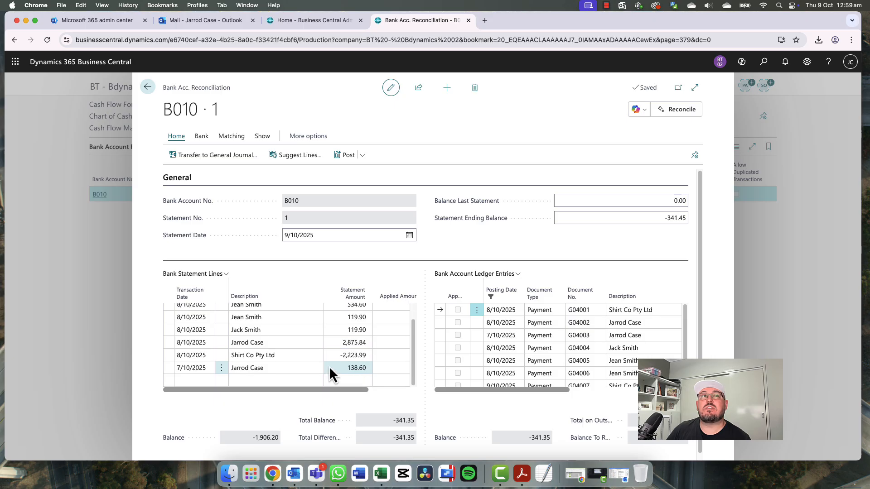
pyautogui.scroll(1, 329, 360)
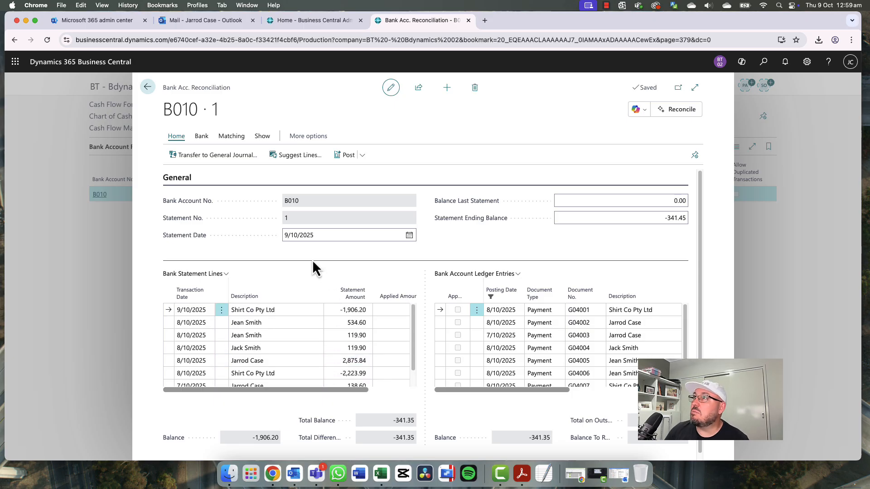
# Open the bank statement file import for the reconciliation and cancel it without choosing a file
pyautogui.click(202, 137)
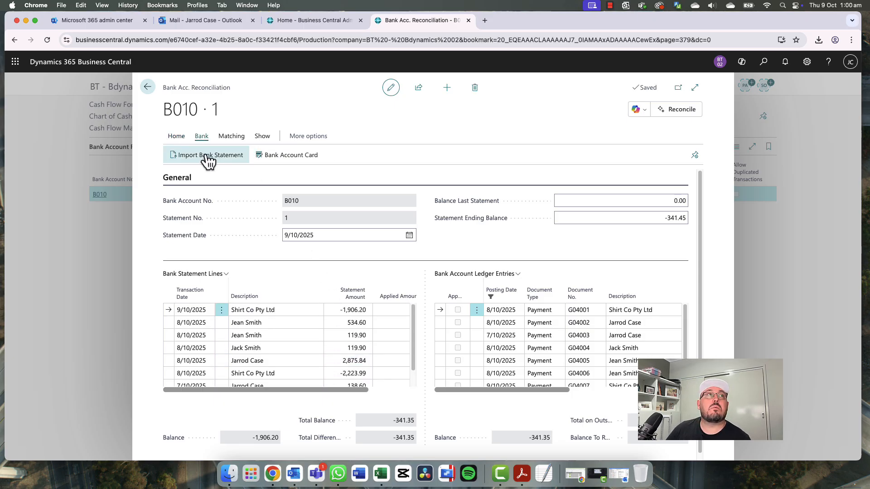
pyautogui.click(220, 157)
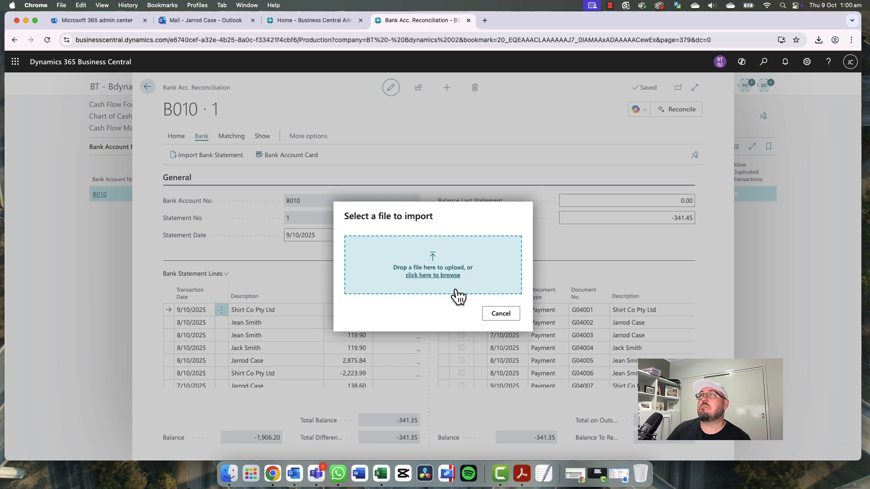
pyautogui.click(499, 325)
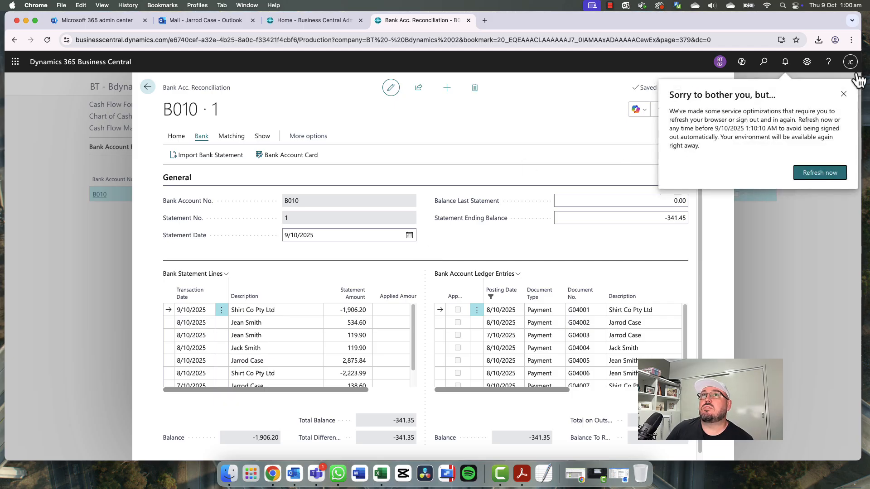
pyautogui.click(844, 95)
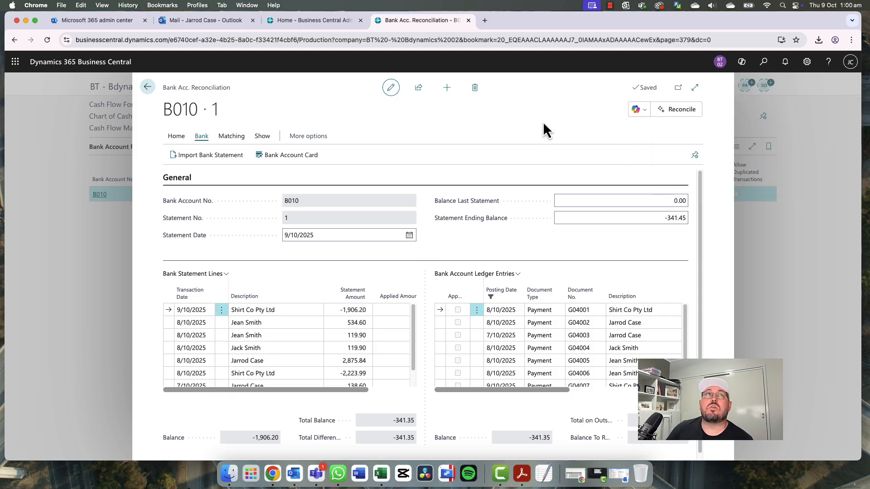
# Match the bank statement lines to the ledger entries automatically, leaving the transaction date tolerance blank
pyautogui.click(231, 136)
pyautogui.click(276, 155)
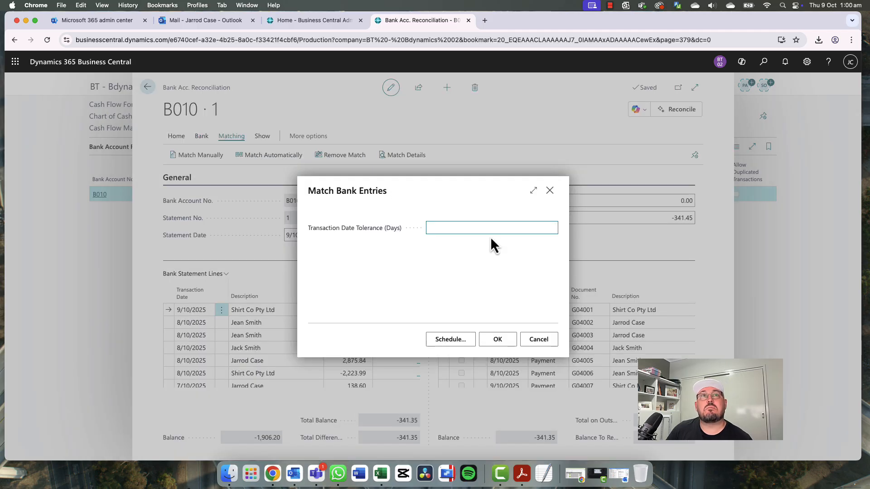
pyautogui.click(500, 340)
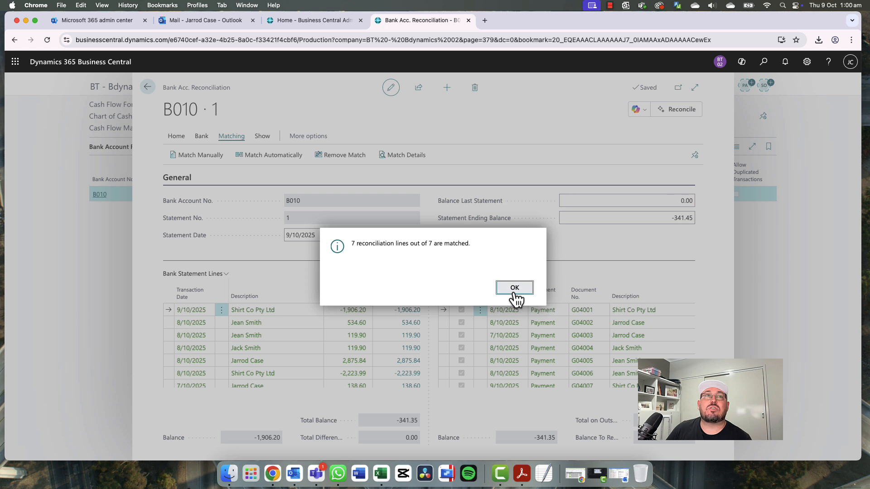
pyautogui.click(515, 288)
pyautogui.scroll(-2, 521, 335)
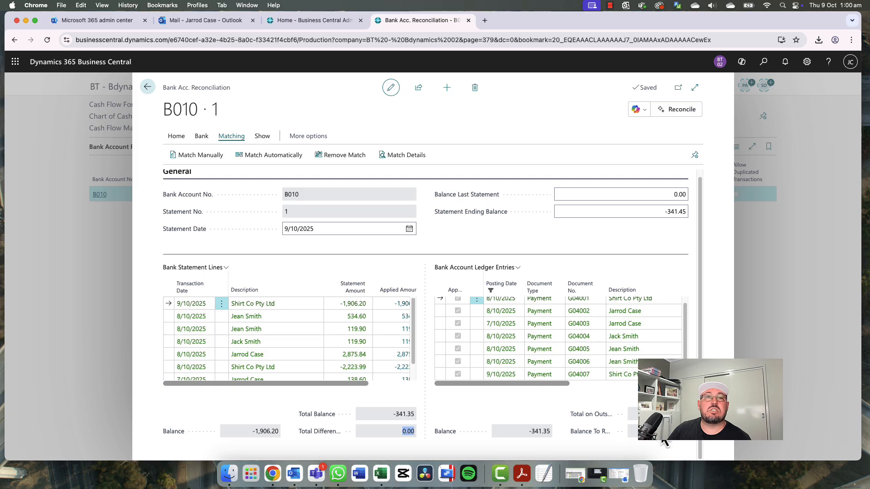
pyautogui.scroll(1, 309, 256)
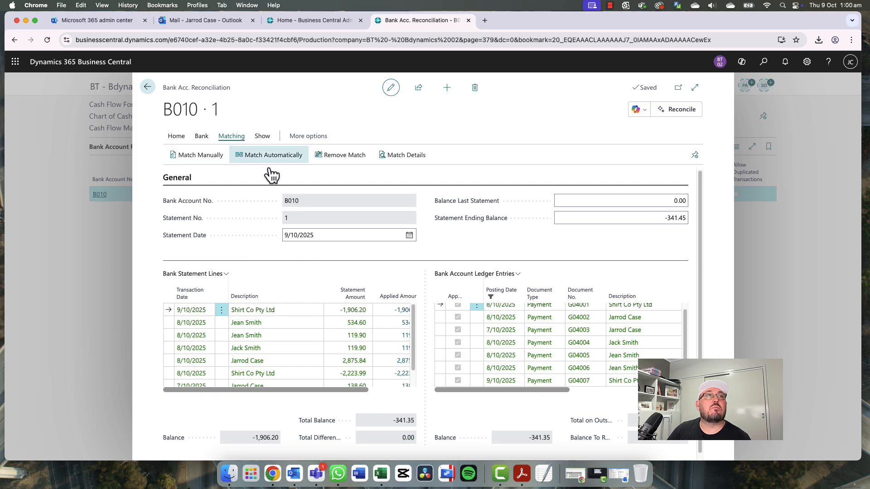
# Preview the test report for statement 1 of bank account B010 and check its balances, applied amounts and differences
pyautogui.click(202, 136)
pyautogui.click(177, 137)
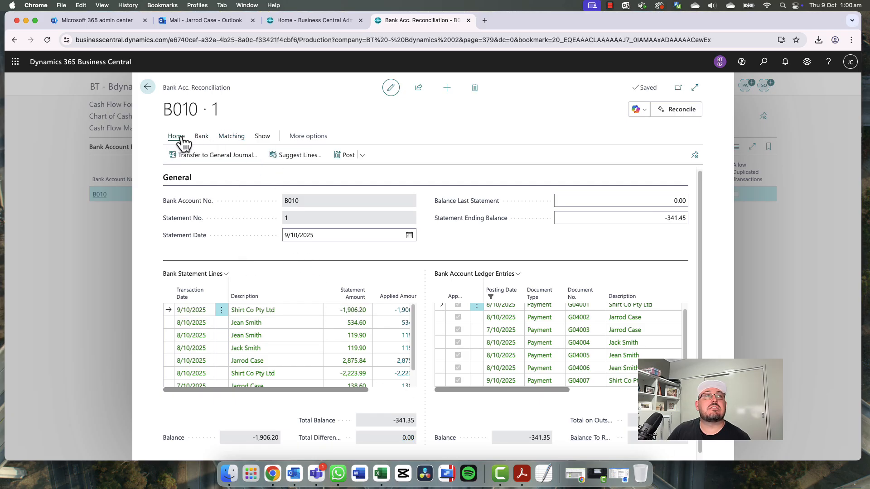
pyautogui.click(362, 155)
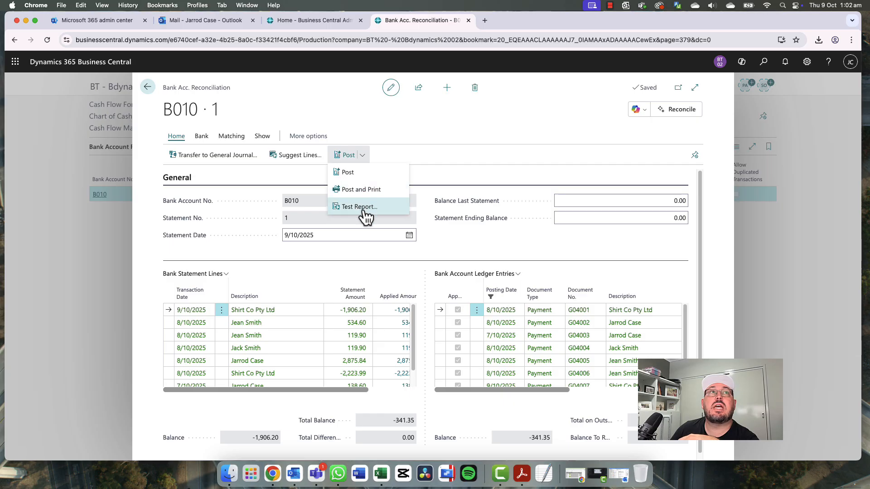
pyautogui.click(360, 207)
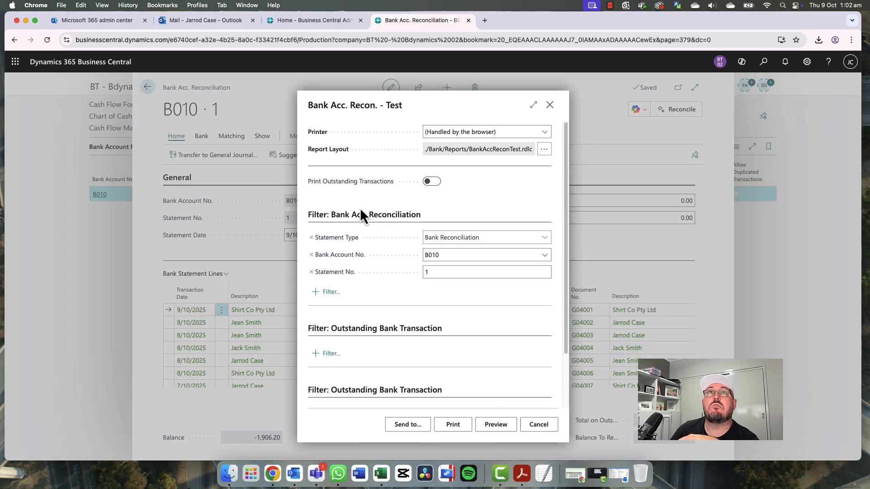
pyautogui.click(496, 424)
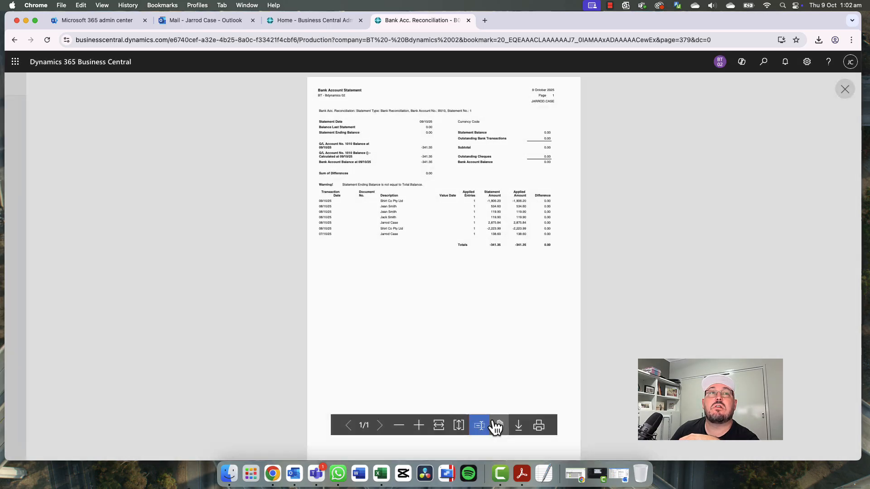
pyautogui.click(421, 427)
pyautogui.scroll(3, 516, 285)
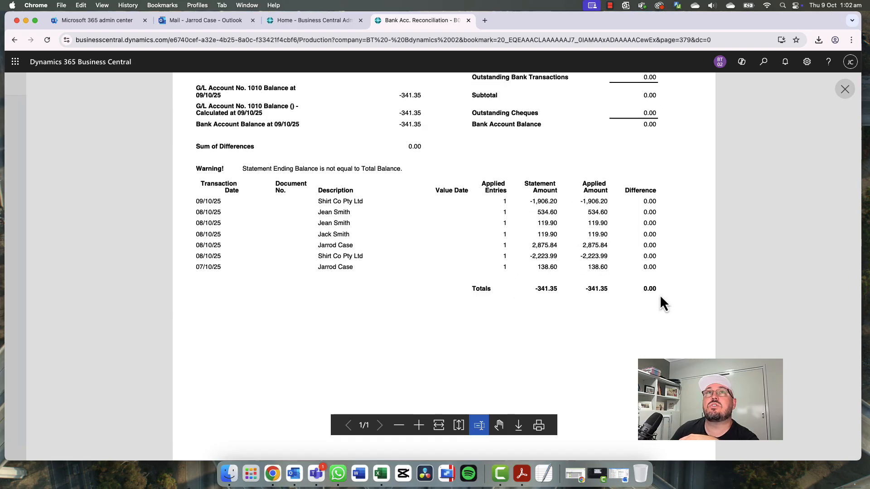
pyautogui.scroll(5, 660, 294)
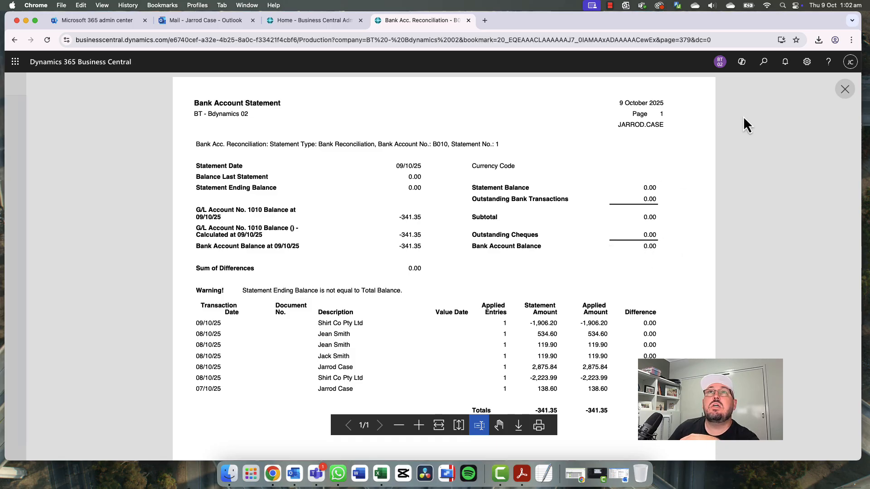
pyautogui.click(845, 89)
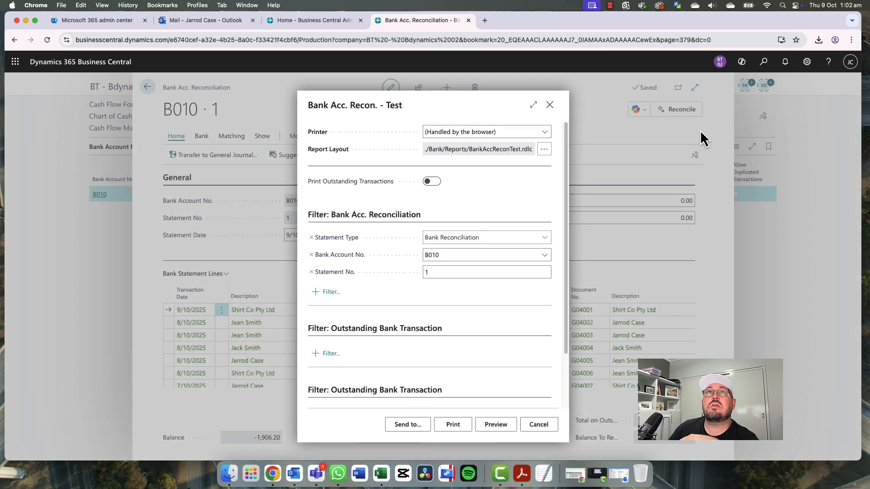
pyautogui.click(550, 106)
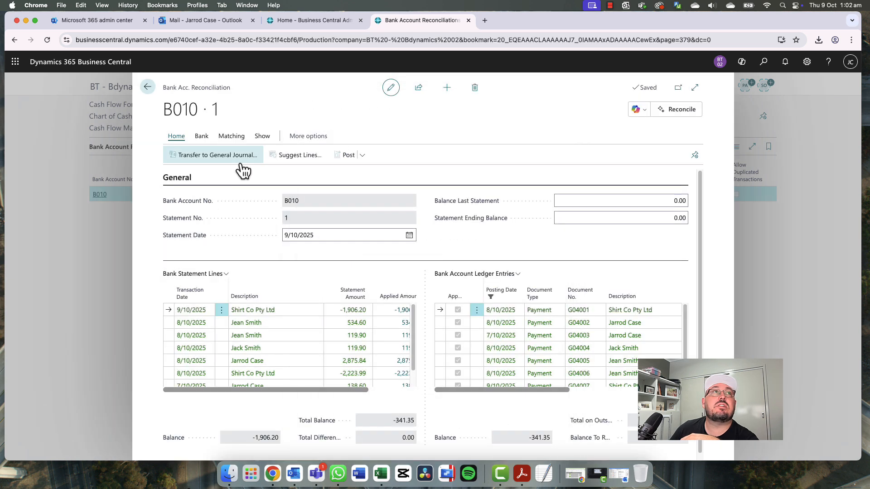
# Leave the bank reconciliation, return to the home page and collapse the Get started checklist
pyautogui.click(148, 89)
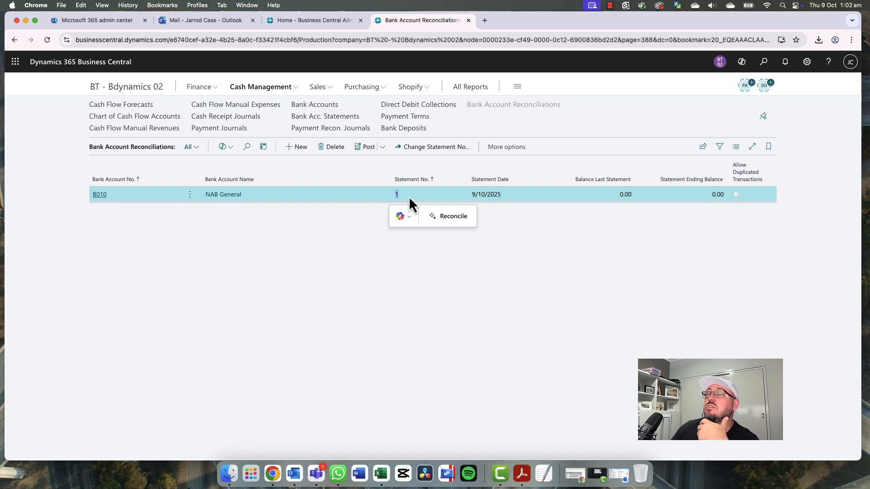
pyautogui.click(395, 262)
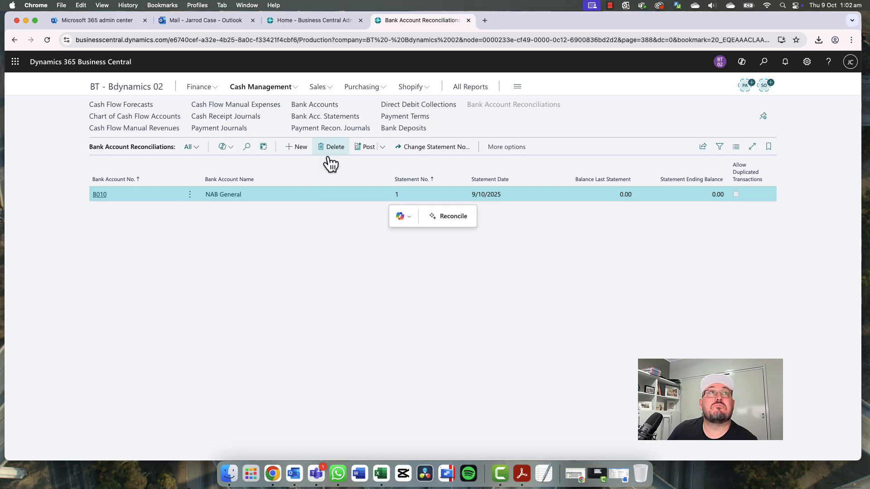
pyautogui.click(133, 88)
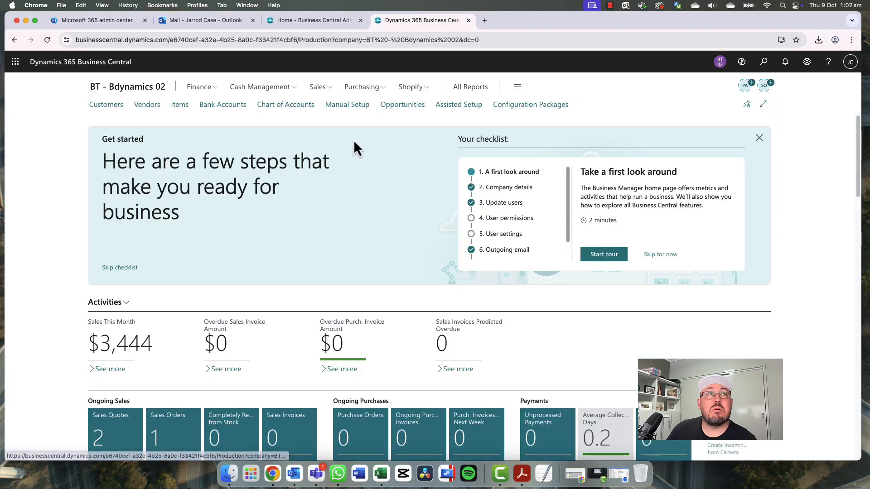
pyautogui.click(759, 138)
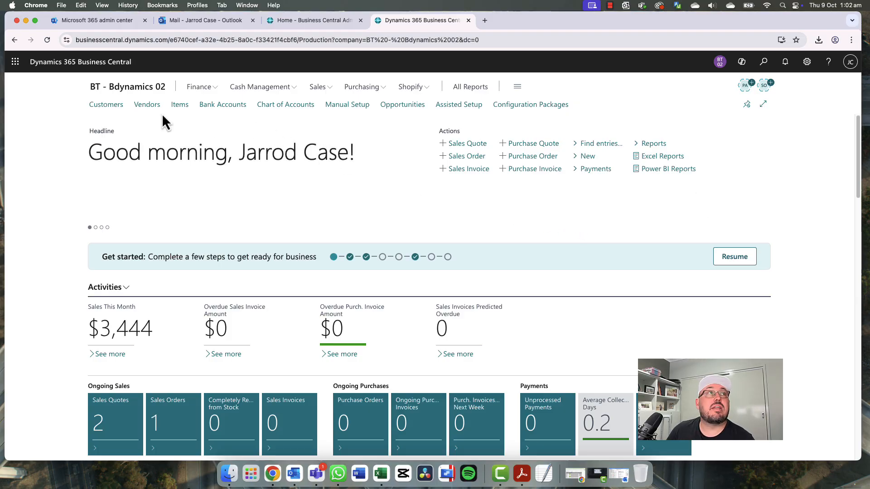
# Open the Shirt Co Pty Ltd vendor card and set its Document Sending Profile to E-DOCUMENTS
pyautogui.click(146, 108)
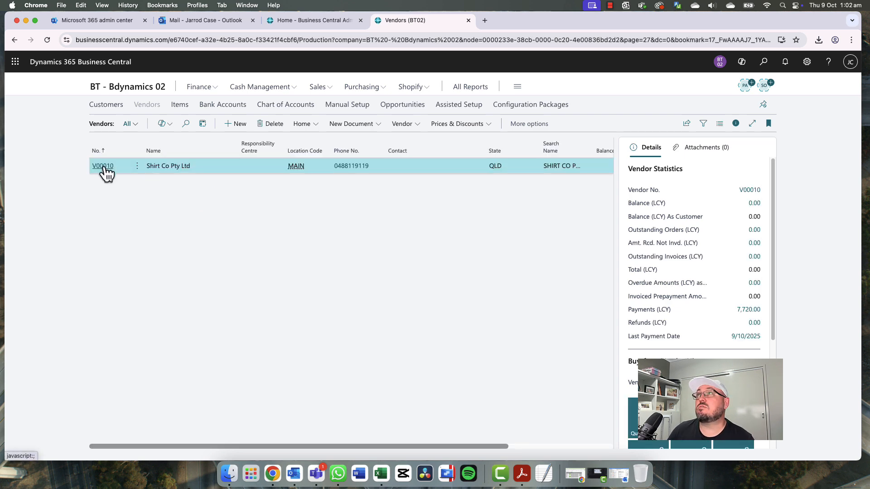
pyautogui.click(103, 167)
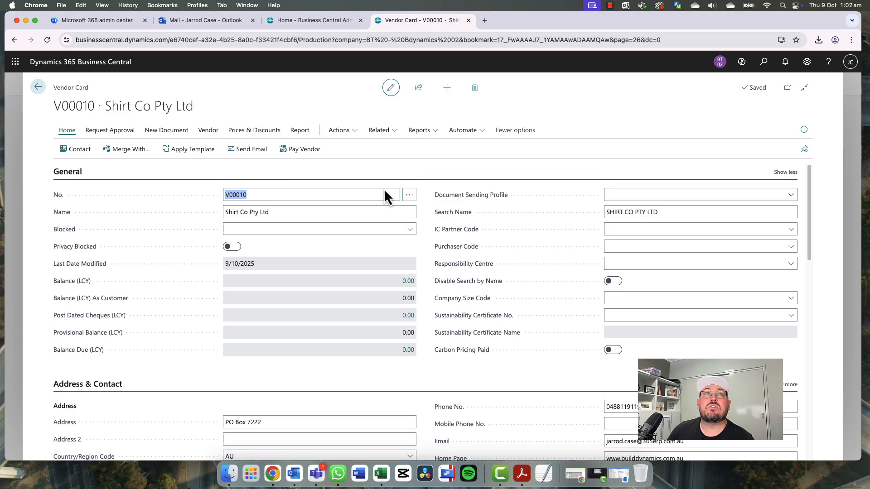
pyautogui.click(660, 196)
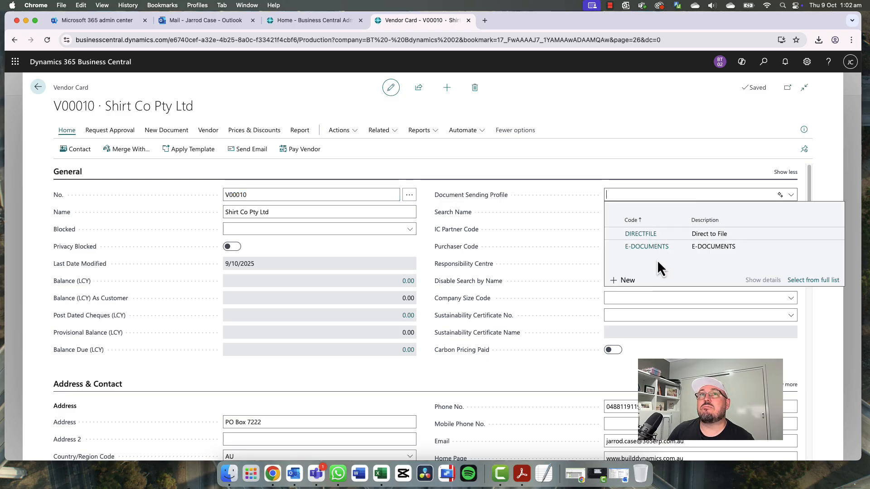
pyautogui.click(656, 248)
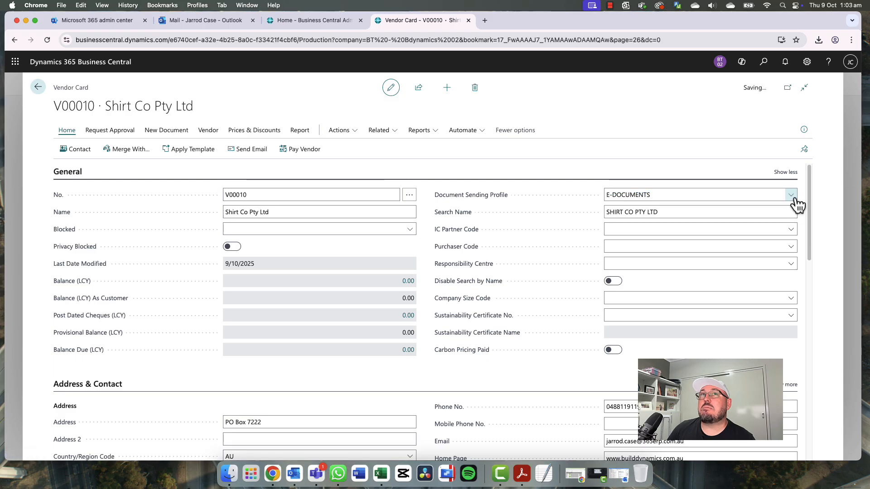
# Open the details of the E-DOCUMENTS sending profile and review its electronic document and workflow options
pyautogui.click(791, 196)
pyautogui.click(770, 280)
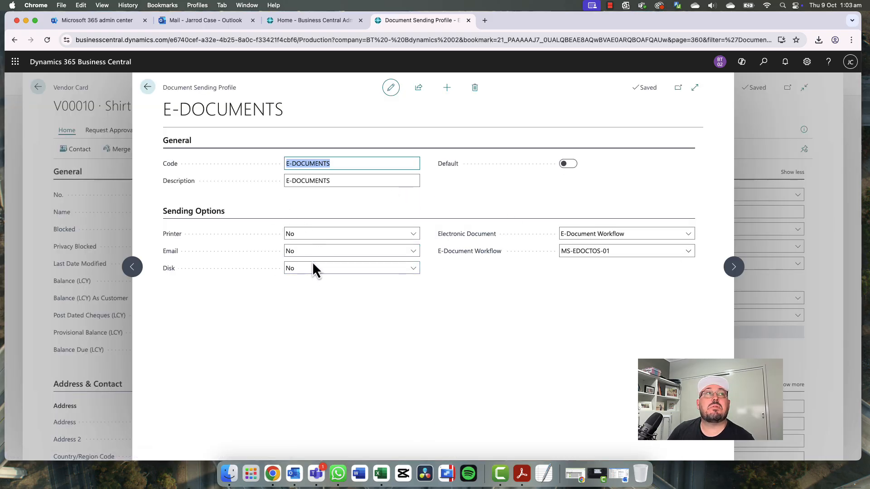
pyautogui.click(604, 235)
pyautogui.click(603, 233)
pyautogui.click(612, 251)
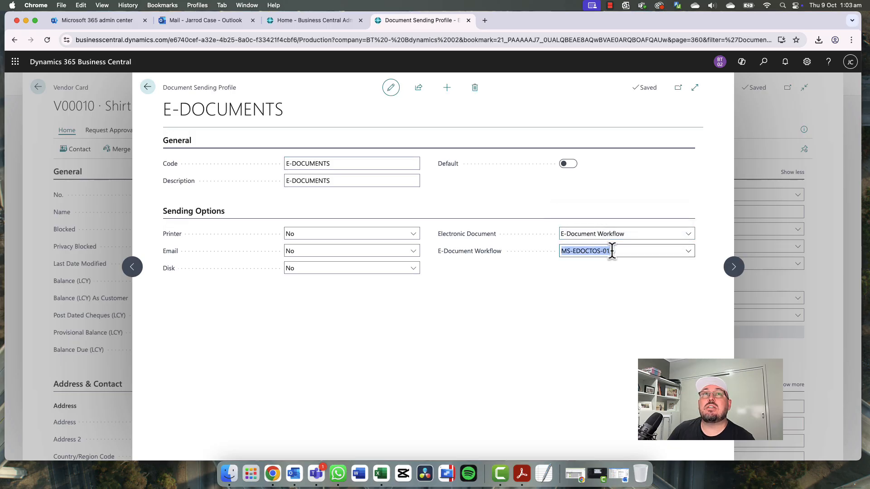
pyautogui.click(689, 252)
pyautogui.click(522, 284)
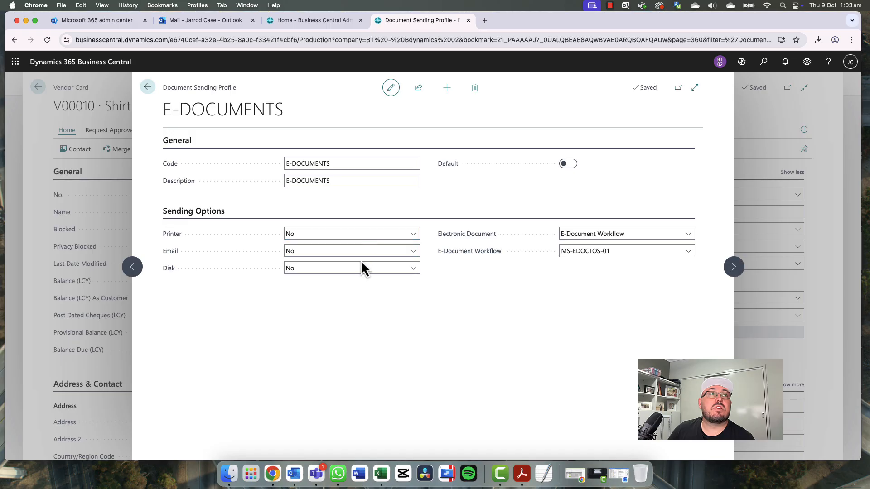
# Set the profile's Disk option to PDF & Electronic Document and Email to Yes (Prompt for Settings), and return to the vendor list
pyautogui.click(415, 269)
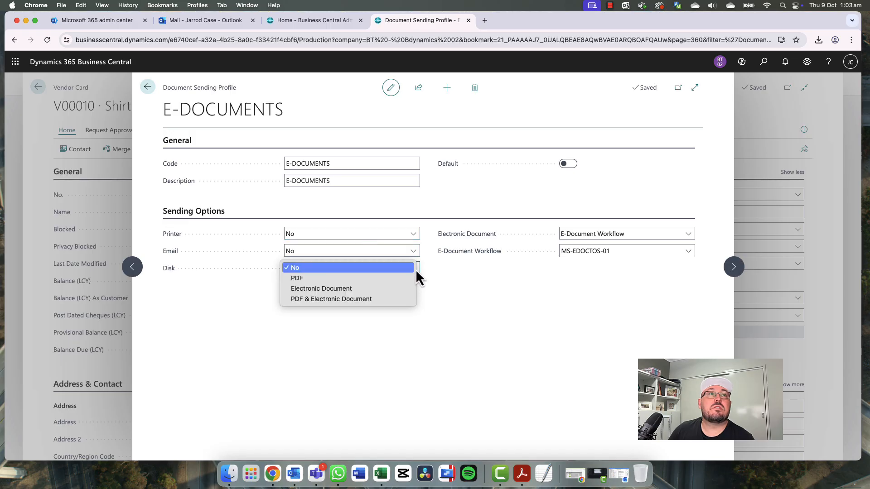
pyautogui.click(330, 301)
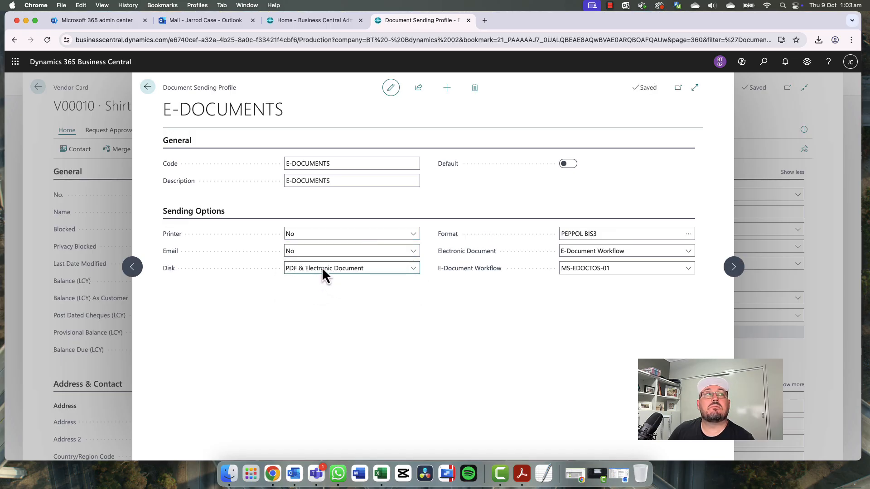
pyautogui.click(413, 251)
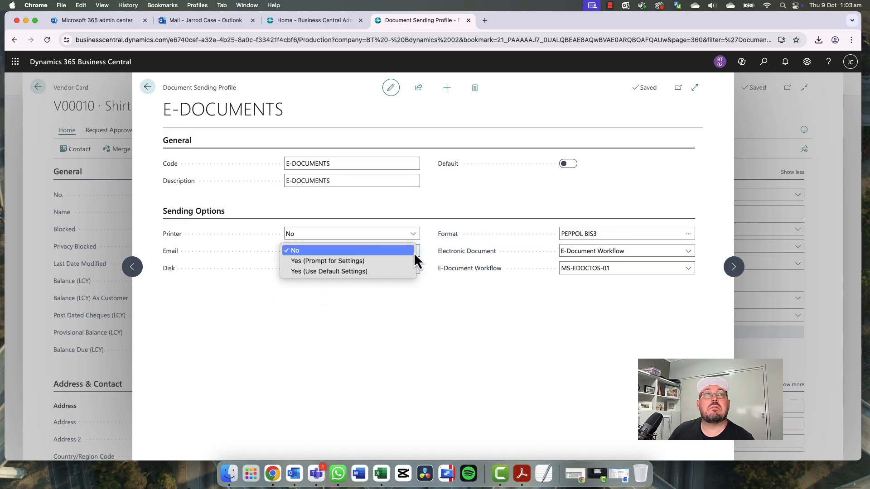
pyautogui.click(350, 264)
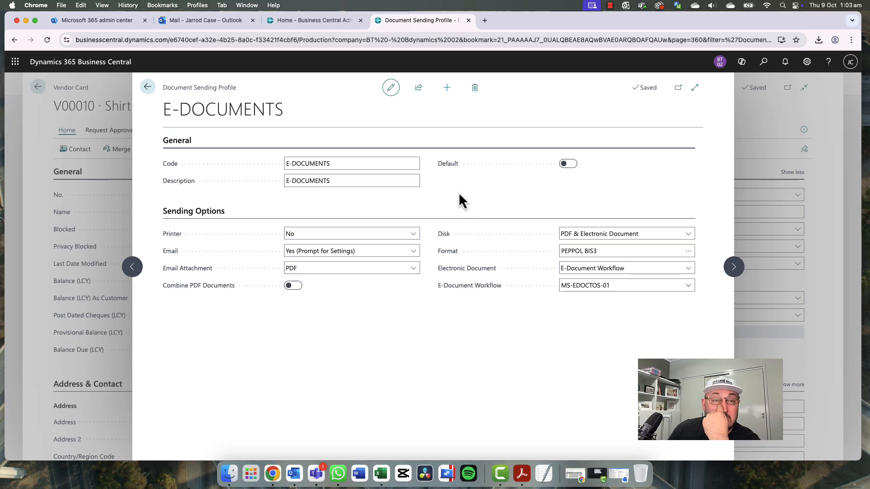
pyautogui.click(148, 87)
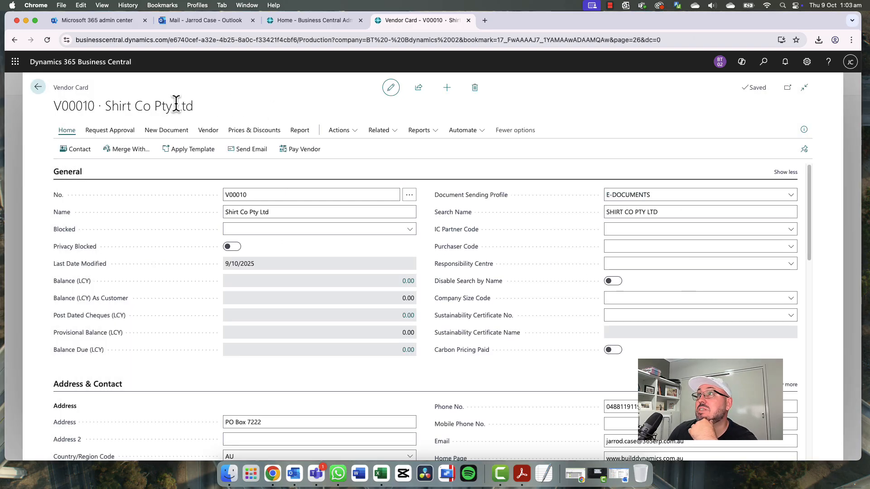
pyautogui.click(39, 88)
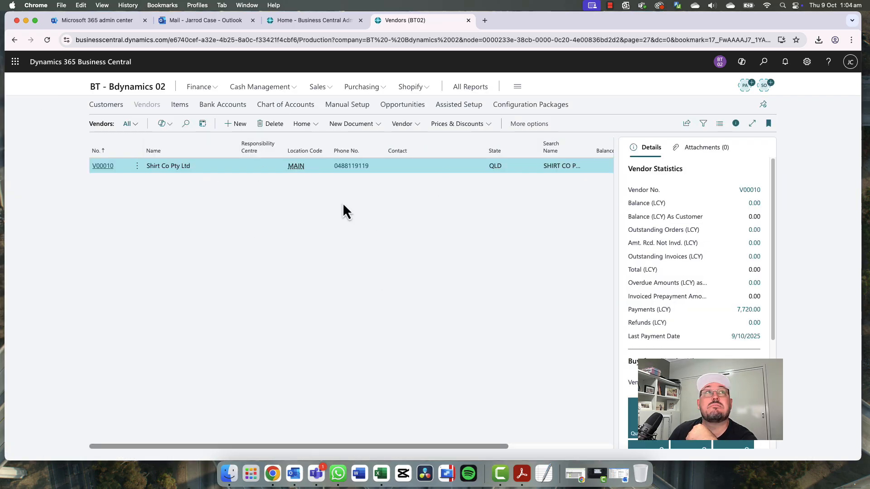
# Return to the home page from the vendor list and look through the available Purchasing pages
pyautogui.click(141, 90)
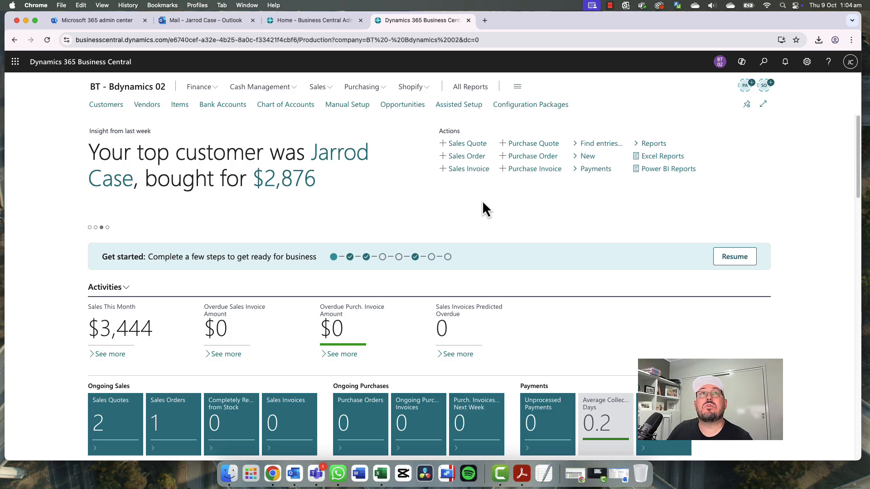
pyautogui.click(362, 87)
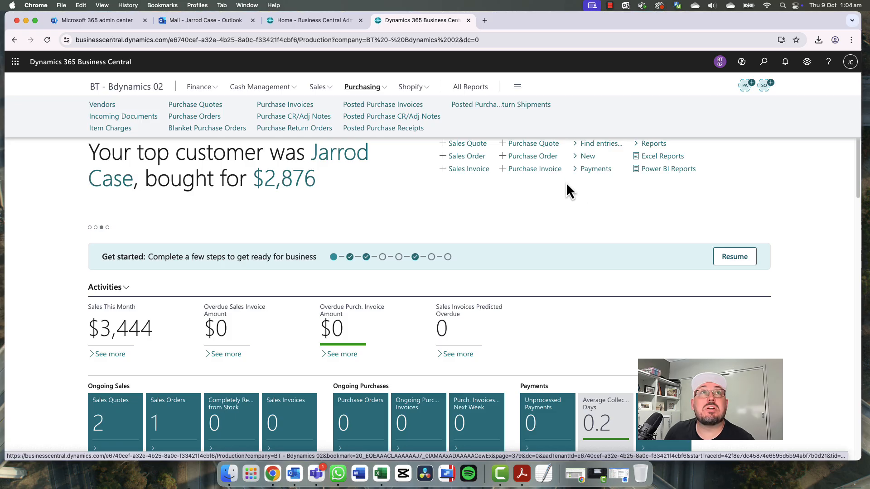
pyautogui.click(122, 88)
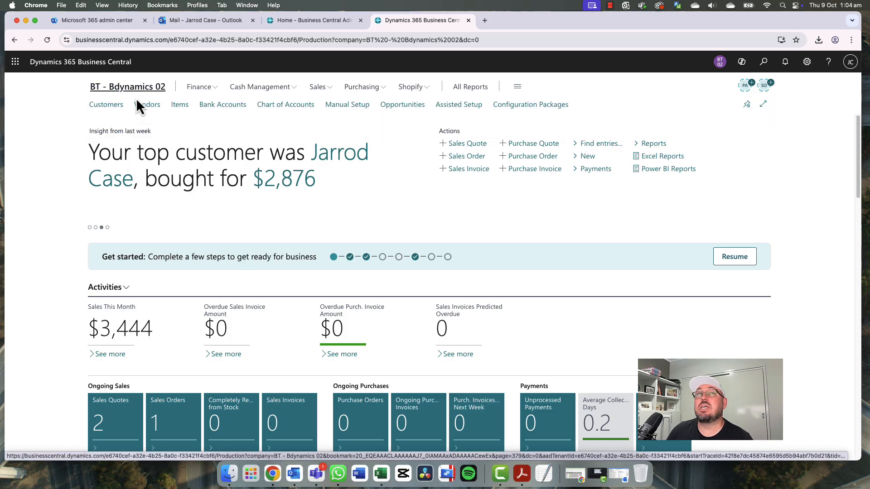
# Open the Chart of Accounts, review the accounts from assets through expenses, and return to the home page
pyautogui.click(202, 87)
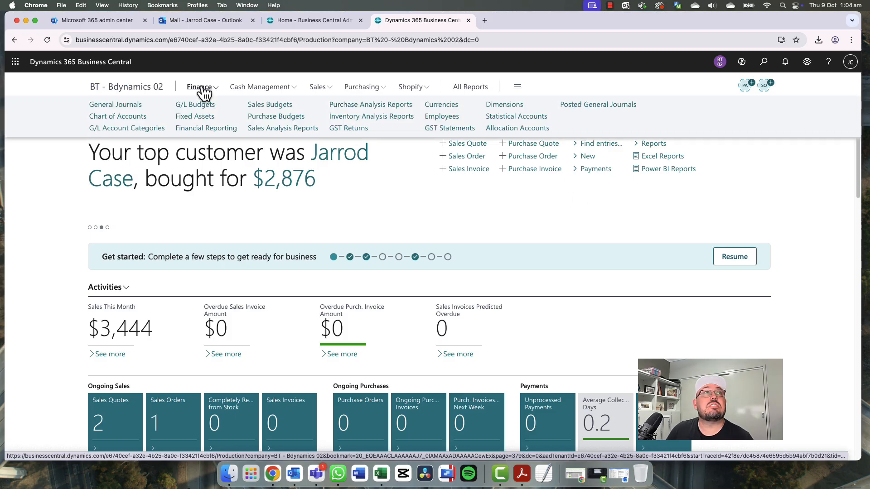
pyautogui.click(115, 118)
pyautogui.scroll(-8, 515, 318)
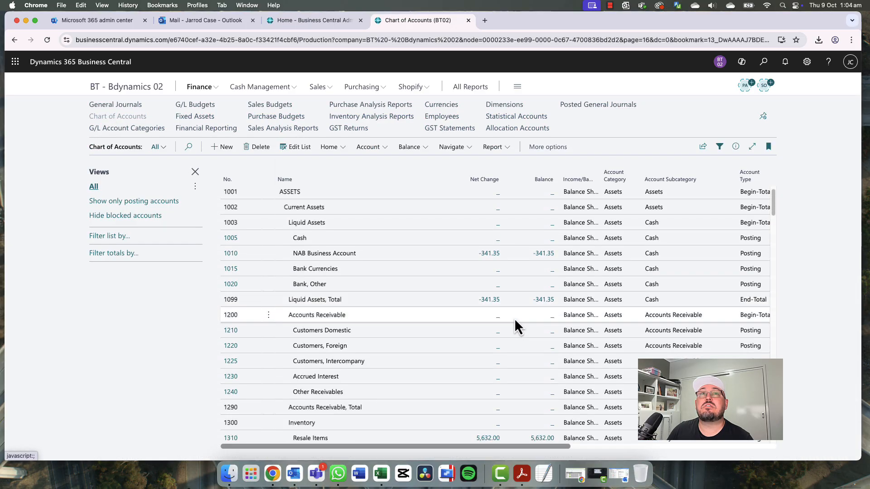
pyautogui.scroll(-20, 515, 319)
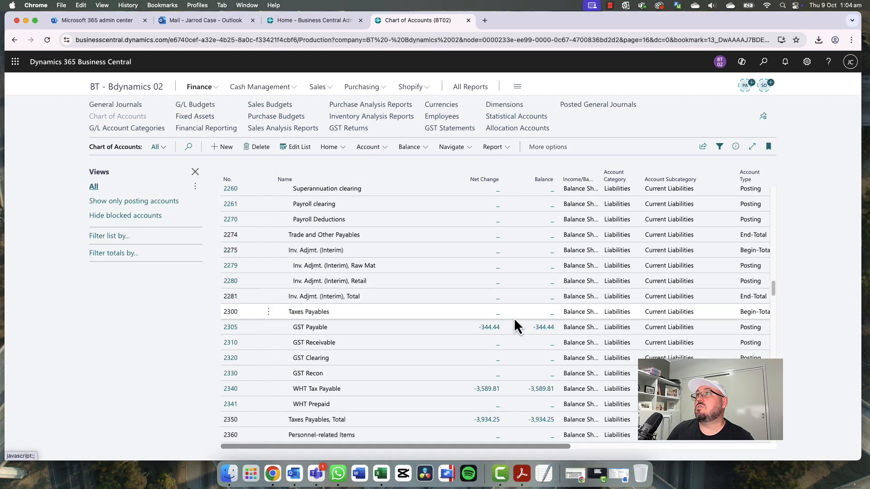
pyautogui.scroll(-15, 515, 319)
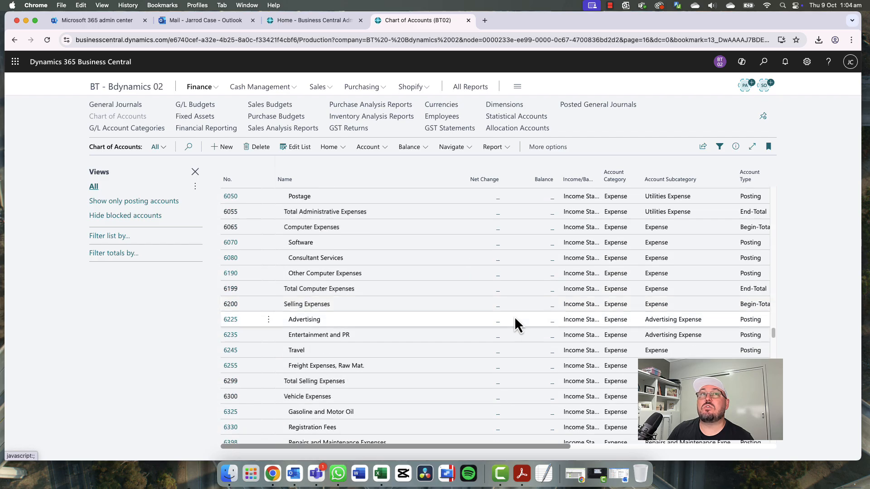
pyautogui.scroll(20, 514, 318)
pyautogui.click(116, 87)
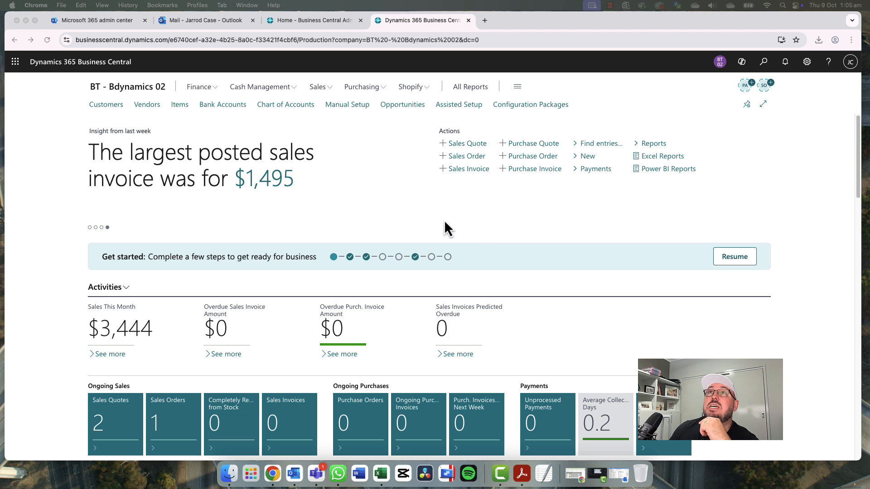
# Try to open the downloaded Picking List (1).pdf and return to the Business Central home page
pyautogui.click(819, 40)
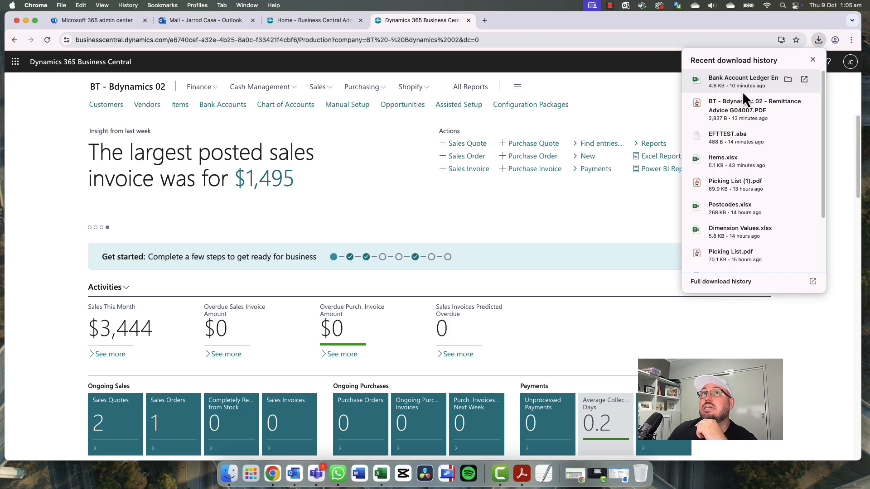
pyautogui.click(732, 185)
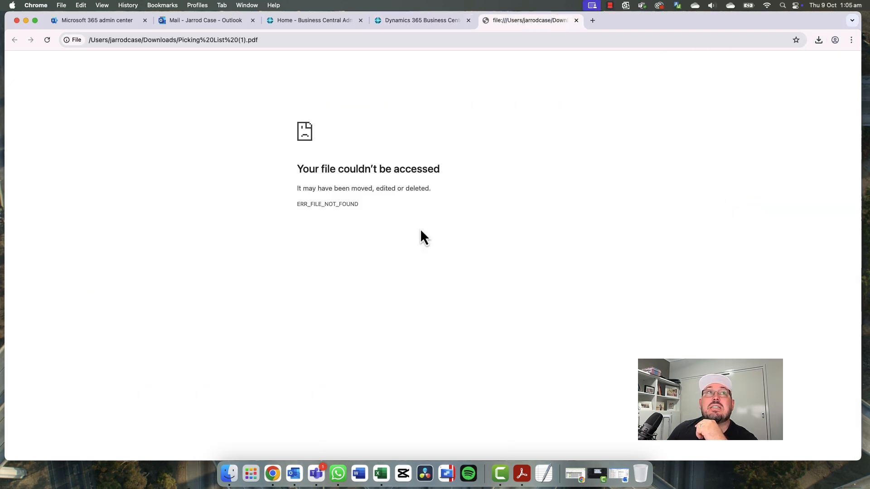
pyautogui.click(433, 22)
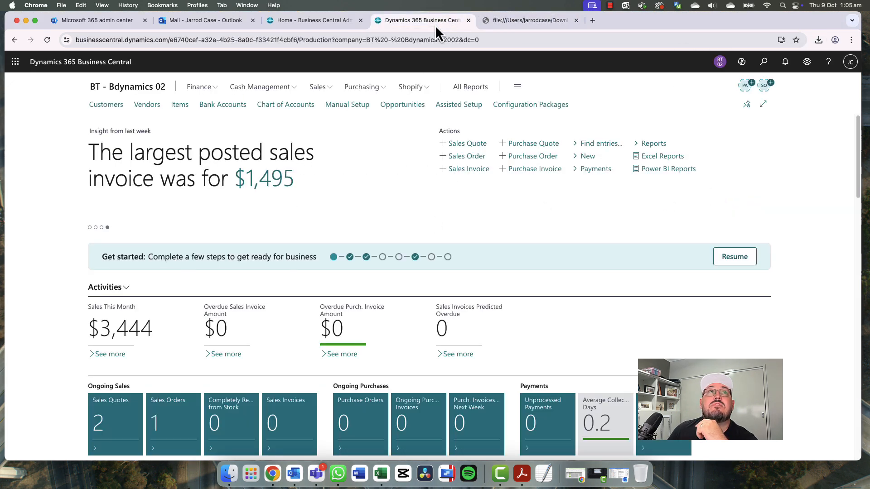
# Open the downloaded Remittance Advice PDF, review its paid invoices and total, and close the open PDF tabs
pyautogui.click(818, 40)
pyautogui.click(744, 113)
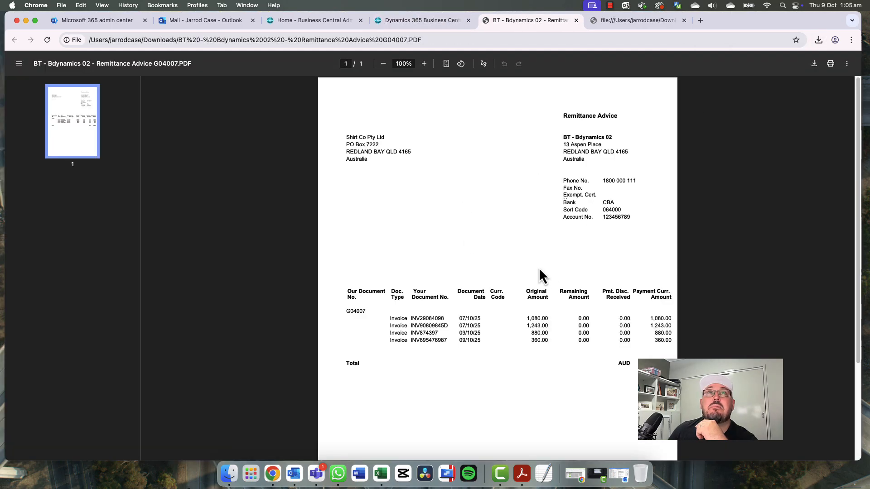
pyautogui.scroll(-3, 555, 282)
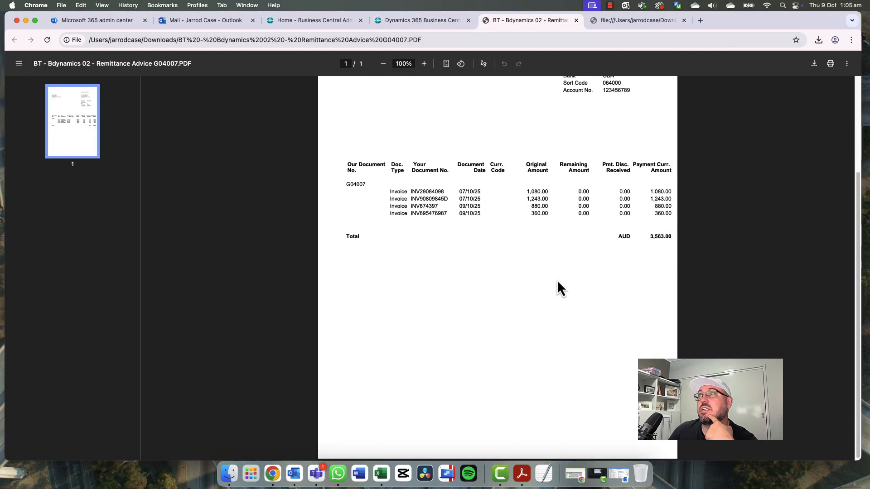
pyautogui.scroll(3, 557, 285)
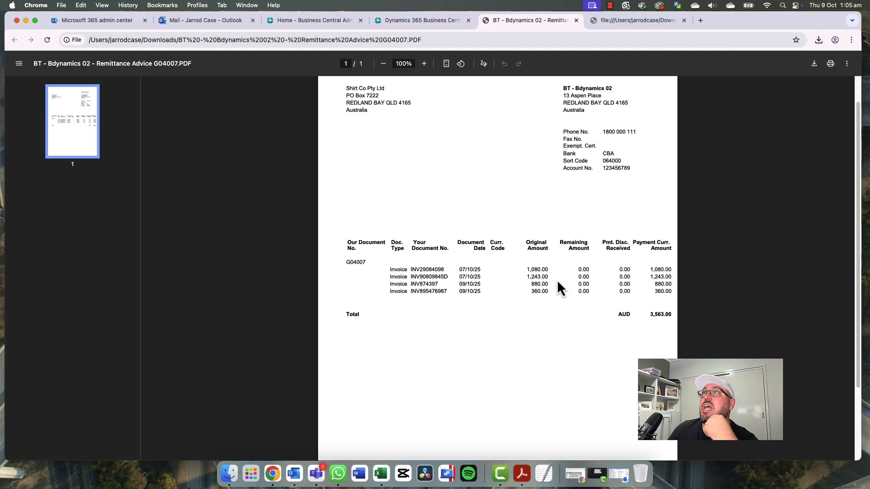
pyautogui.click(576, 21)
pyautogui.click(577, 21)
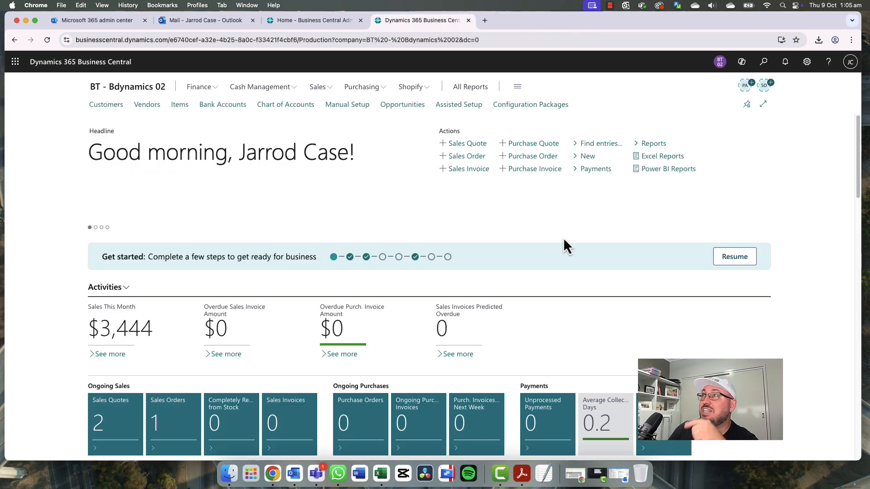